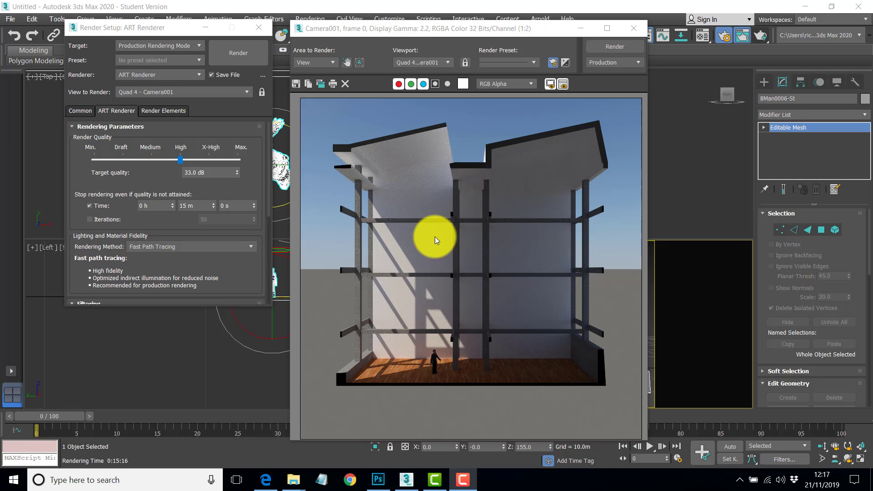
Confirm the Common tab's 1500 × 1500 output size and bring the rendered image forward
{"action": "left_click", "coordinate": [79, 111]}
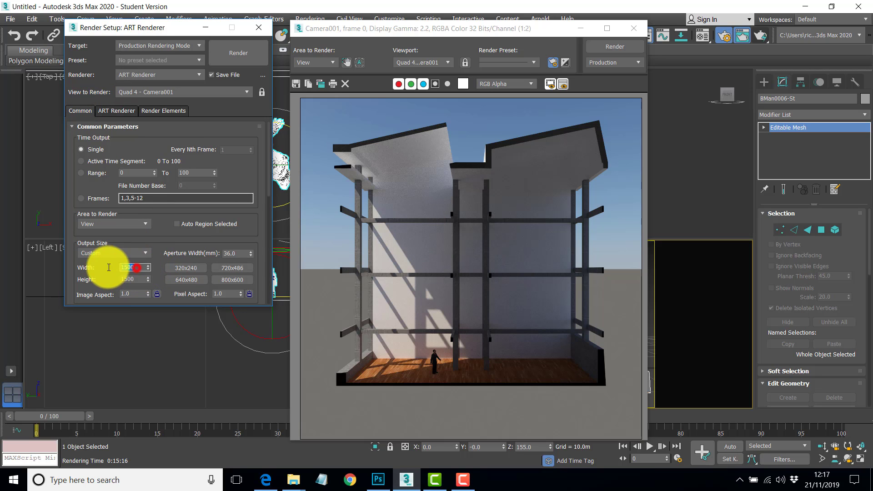
{"action": "left_click", "coordinate": [138, 266]}
{"action": "left_click", "coordinate": [136, 279]}
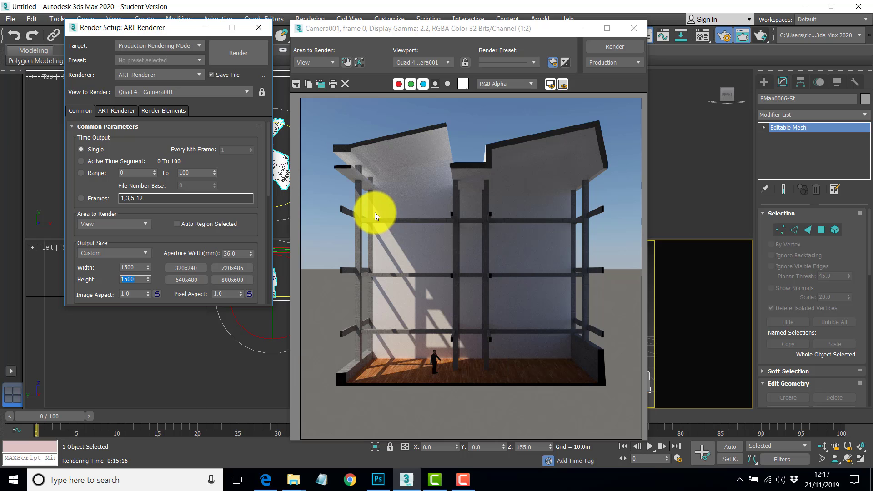
{"action": "left_click", "coordinate": [634, 30]}
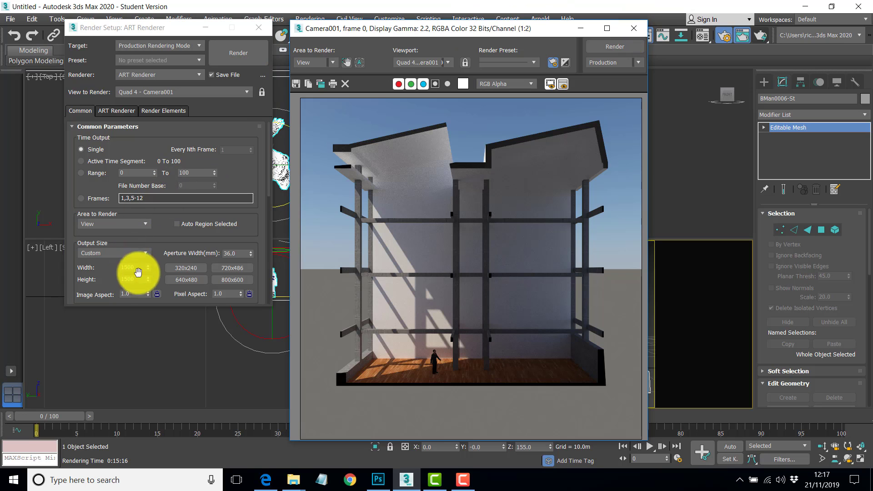
{"action": "left_click_drag", "start_coordinate": [146, 306], "coordinate": [156, 411]}
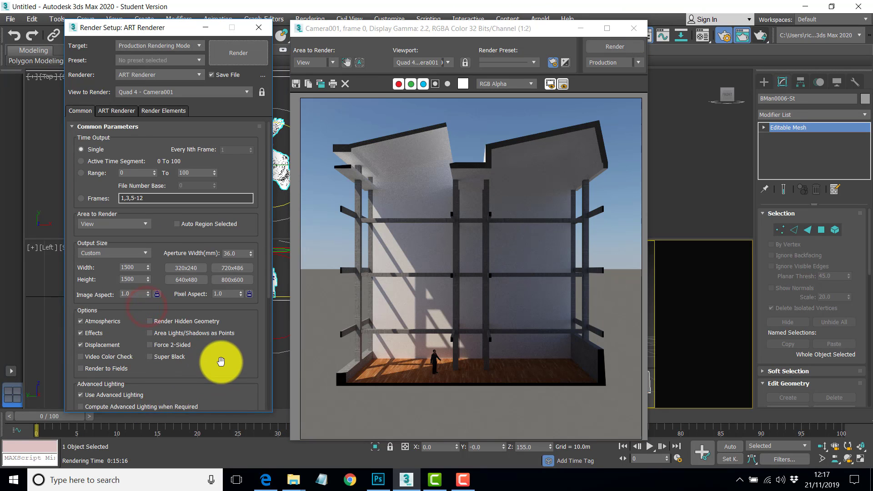
{"action": "scroll", "coordinate": [221, 361], "scroll_direction": "down", "scroll_amount": 2}
{"action": "scroll", "coordinate": [221, 361], "scroll_direction": "down", "scroll_amount": 2}
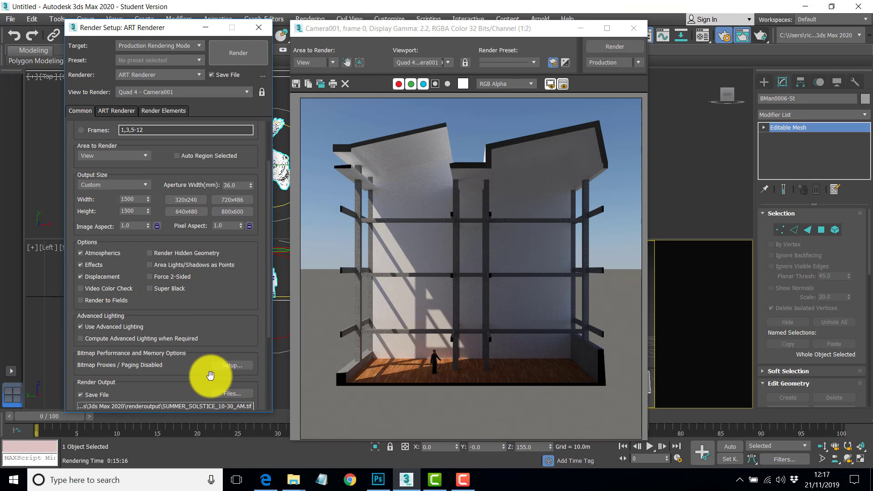
{"action": "left_click", "coordinate": [436, 83]}
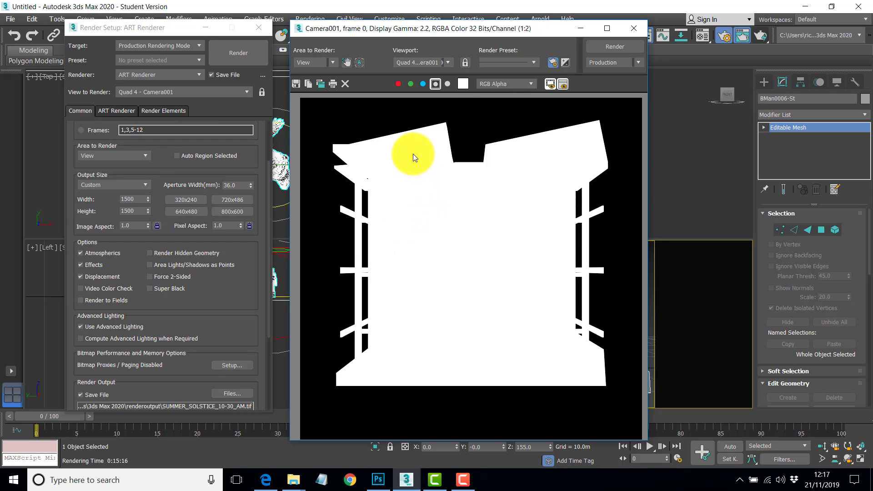
{"action": "left_click", "coordinate": [434, 84]}
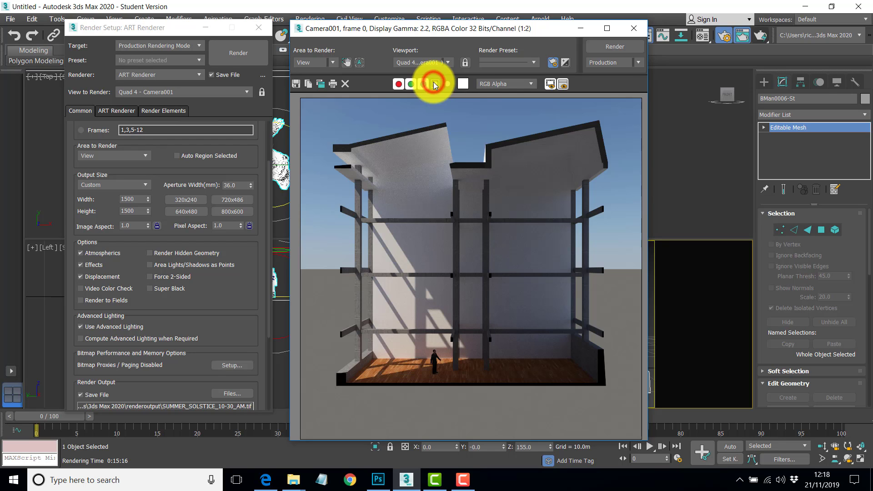
Close the Rendered Frame Window and Render Setup, then frame the building in the Top view
{"action": "left_click", "coordinate": [632, 31]}
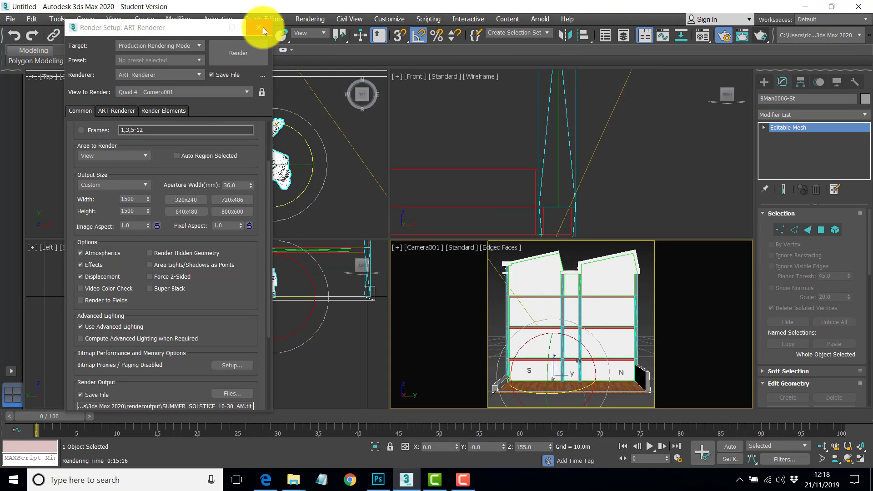
{"action": "left_click", "coordinate": [259, 28]}
{"action": "scroll", "coordinate": [304, 141], "scroll_direction": "down", "scroll_amount": 6}
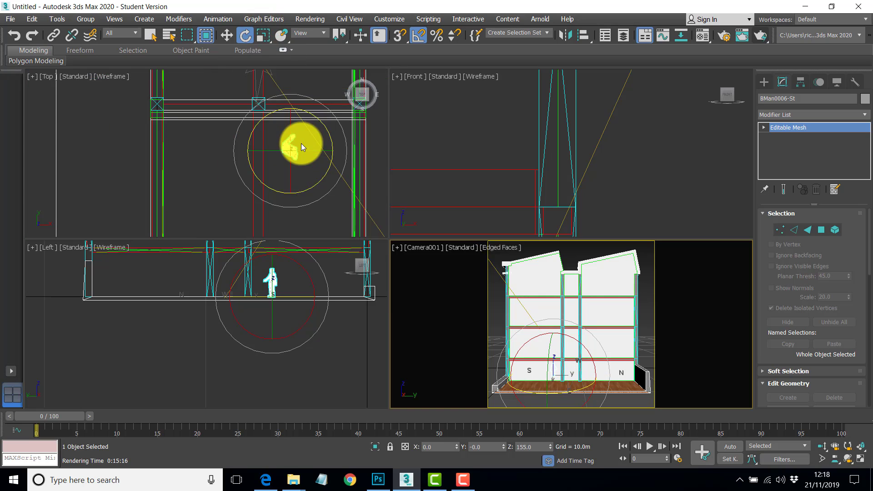
{"action": "middle_click_drag", "start_coordinate": [311, 138], "coordinate": [214, 150]}
{"action": "scroll", "coordinate": [287, 137], "scroll_direction": "up", "scroll_amount": 2}
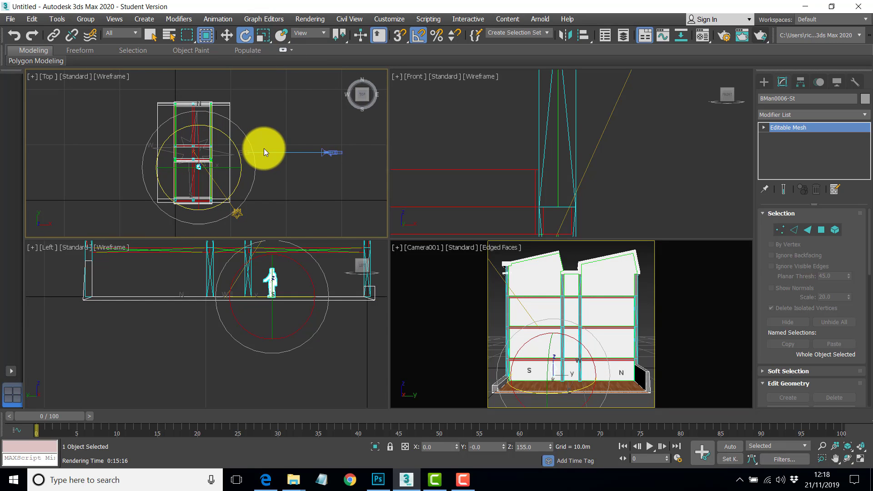
Frame the building in the Left and Front views and make Left the active viewport
{"action": "middle_click_drag", "start_coordinate": [243, 281], "coordinate": [228, 322]}
{"action": "left_click", "coordinate": [304, 294]}
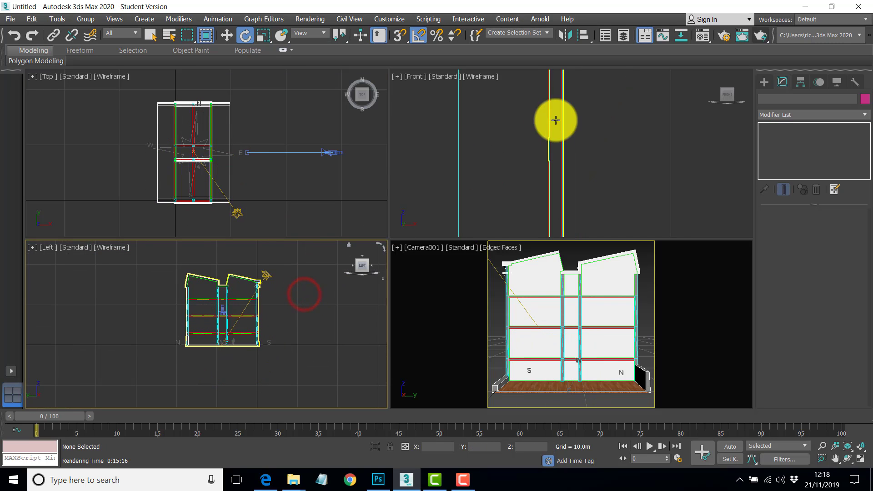
{"action": "scroll", "coordinate": [556, 121], "scroll_direction": "down", "scroll_amount": 5}
{"action": "middle_click_drag", "start_coordinate": [555, 121], "coordinate": [627, 161]}
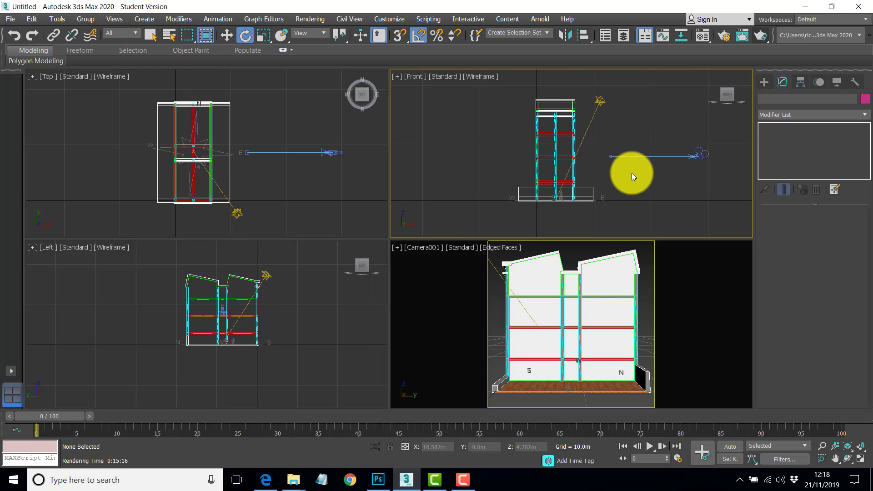
{"action": "left_click", "coordinate": [164, 256]}
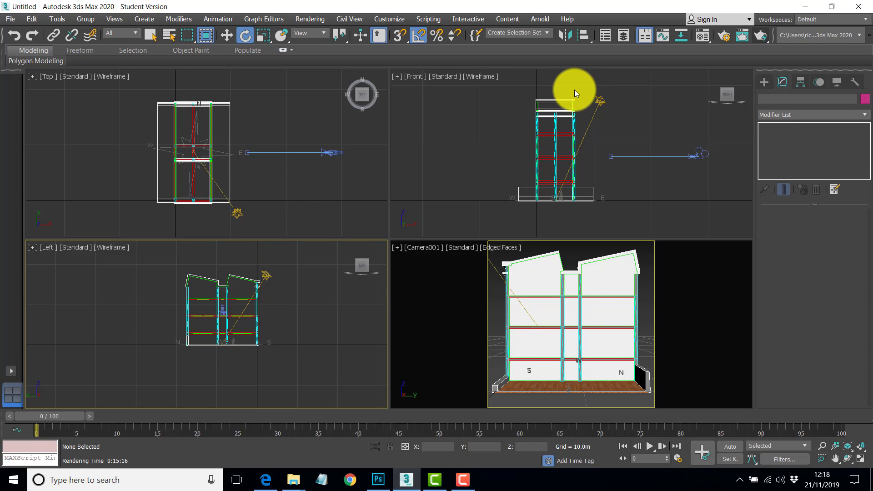
Drag a Section spline plane across the building's centre in the Left viewport
{"action": "left_click", "coordinate": [766, 81]}
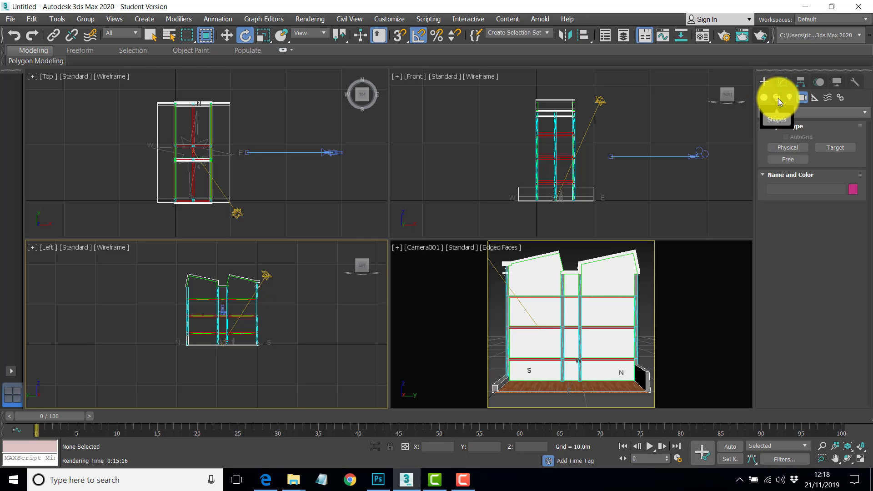
{"action": "left_click", "coordinate": [778, 98]}
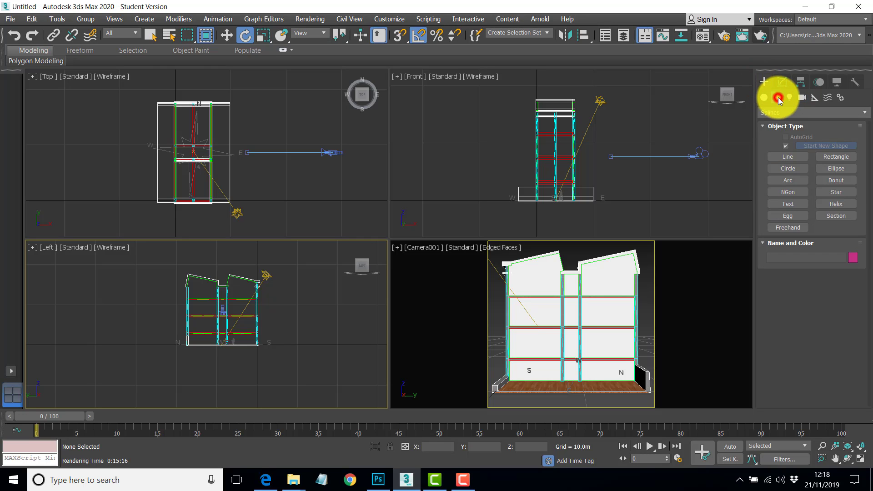
{"action": "left_click", "coordinate": [836, 216]}
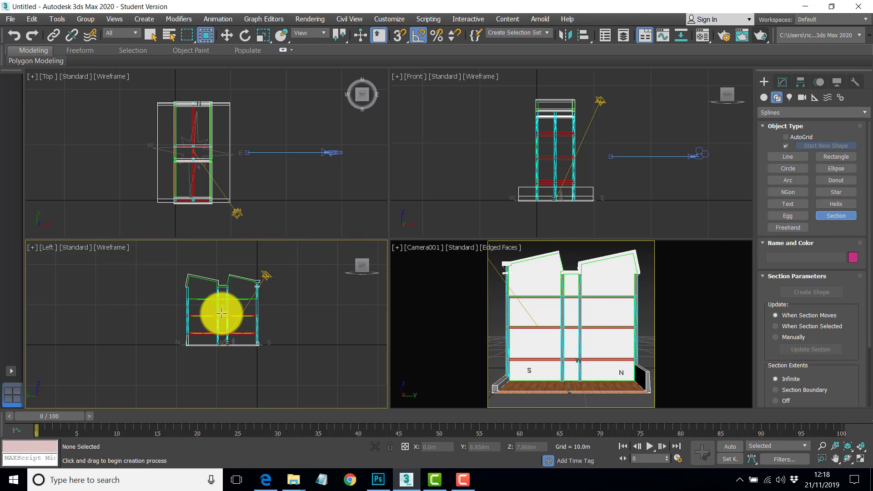
{"action": "left_click_drag", "start_coordinate": [222, 311], "coordinate": [274, 257]}
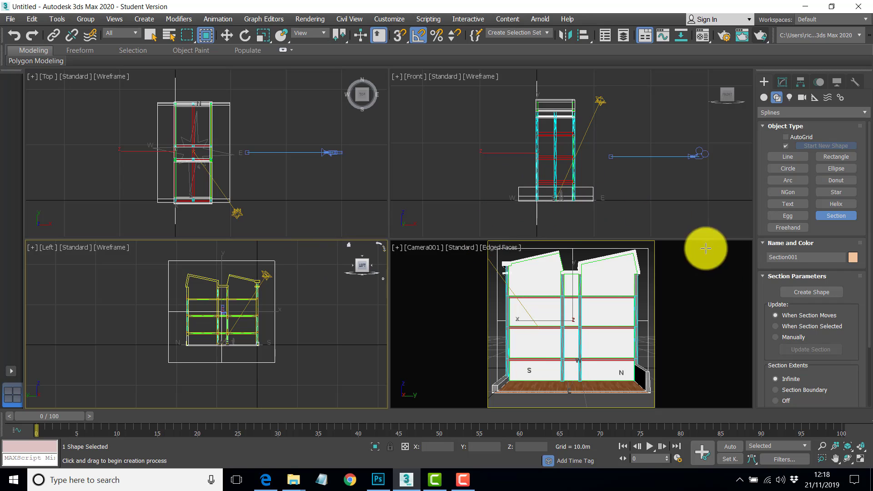
Slide Section001 along X through the building with Select and Move
{"action": "left_click", "coordinate": [791, 293]}
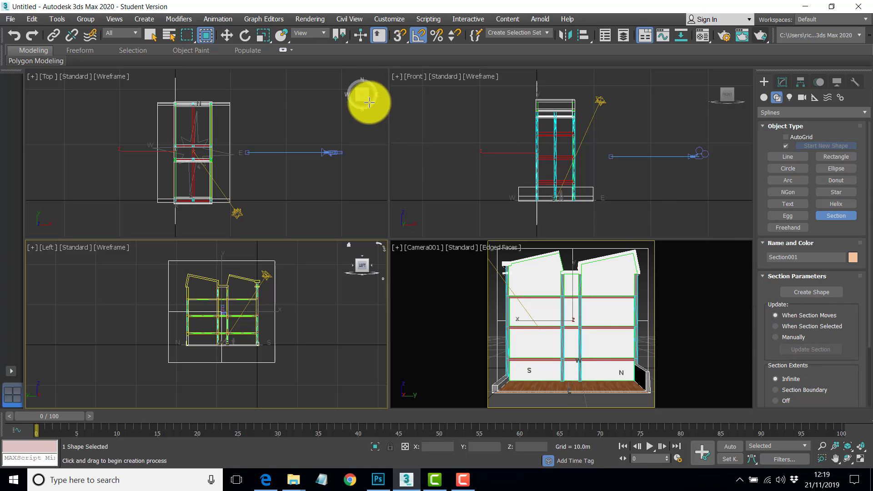
{"action": "left_click", "coordinate": [227, 35]}
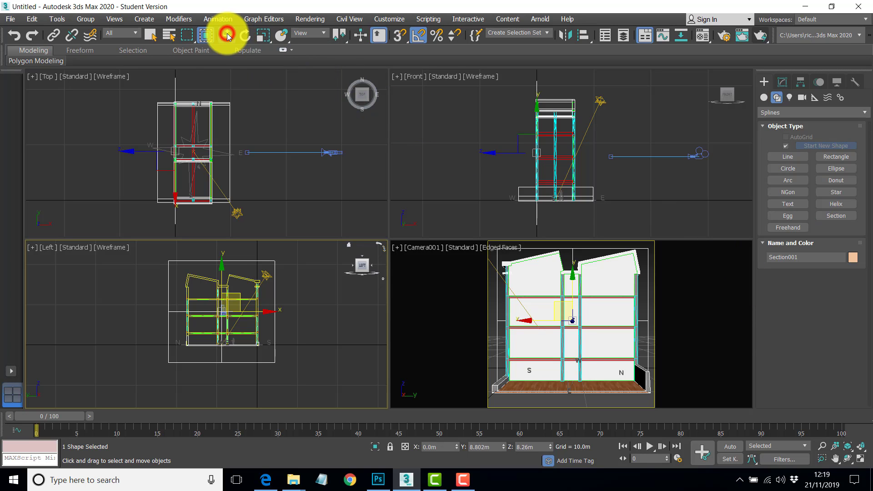
{"action": "left_click", "coordinate": [176, 87]}
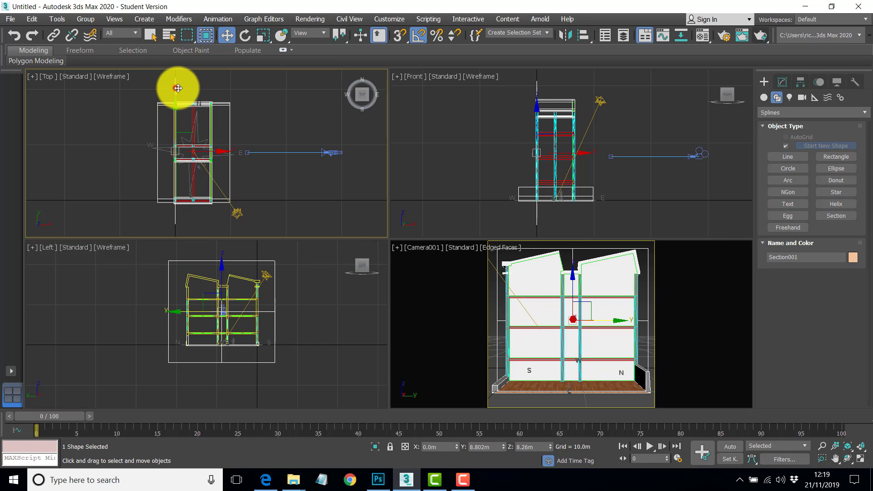
{"action": "left_click_drag", "start_coordinate": [190, 87], "coordinate": [253, 144]}
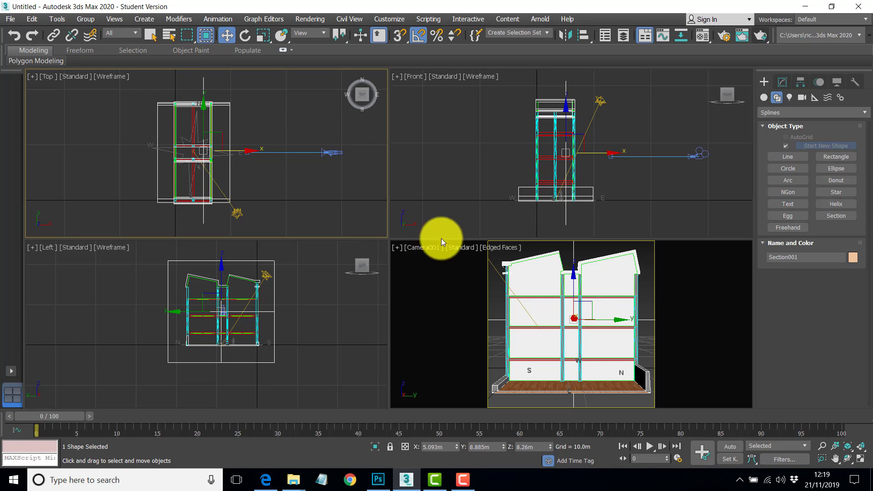
Set the Camera view to Wireframe Override and nudge the section to about -3.687 m
{"action": "left_click", "coordinate": [503, 246]}
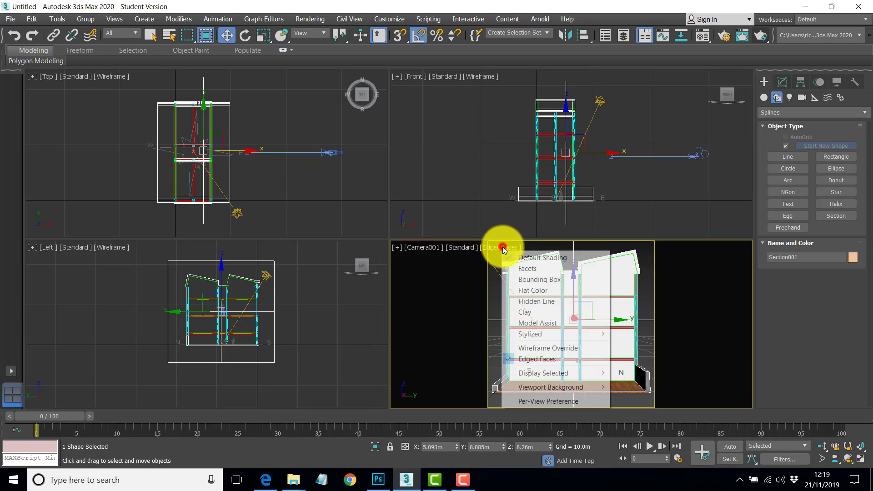
{"action": "left_click", "coordinate": [541, 348]}
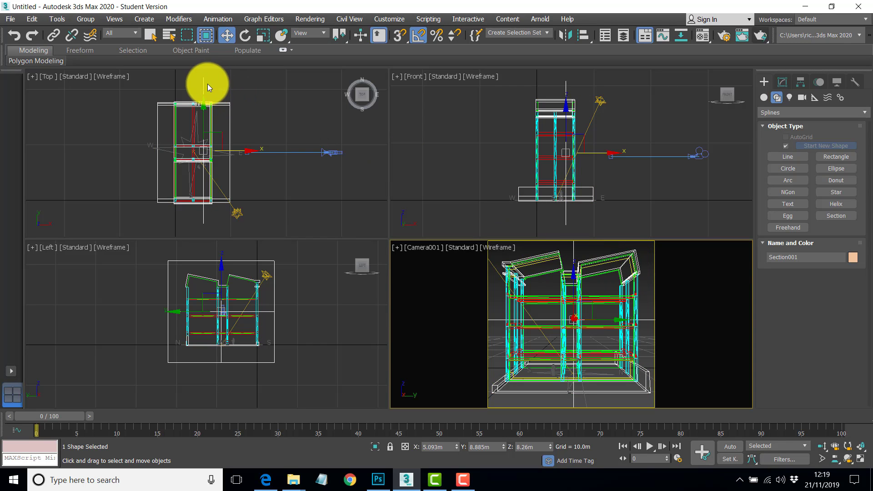
{"action": "left_click_drag", "start_coordinate": [250, 150], "coordinate": [230, 154]}
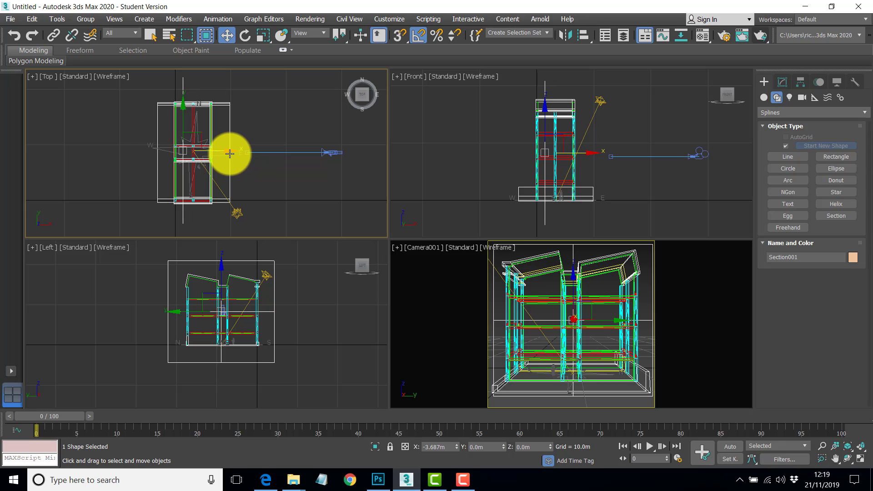
Use Create Shape in Section001's Modify panel to generate SShape001 with the default name
{"action": "left_click", "coordinate": [181, 137]}
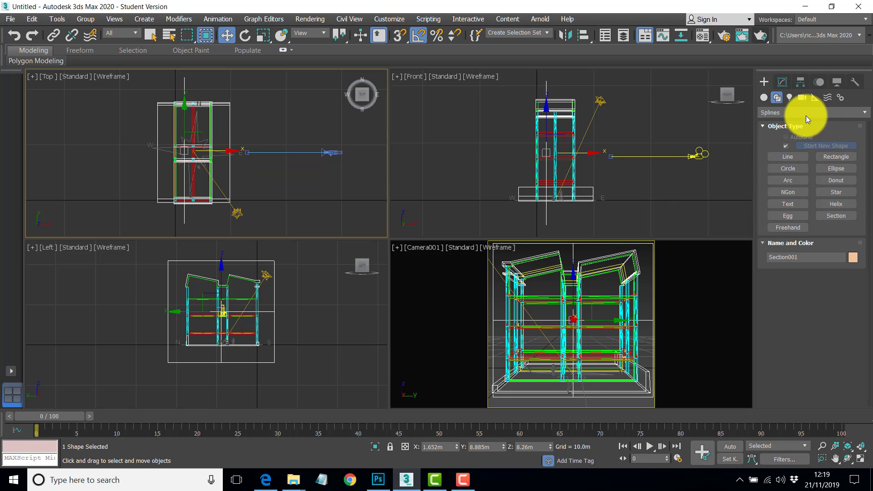
{"action": "left_click", "coordinate": [783, 82]}
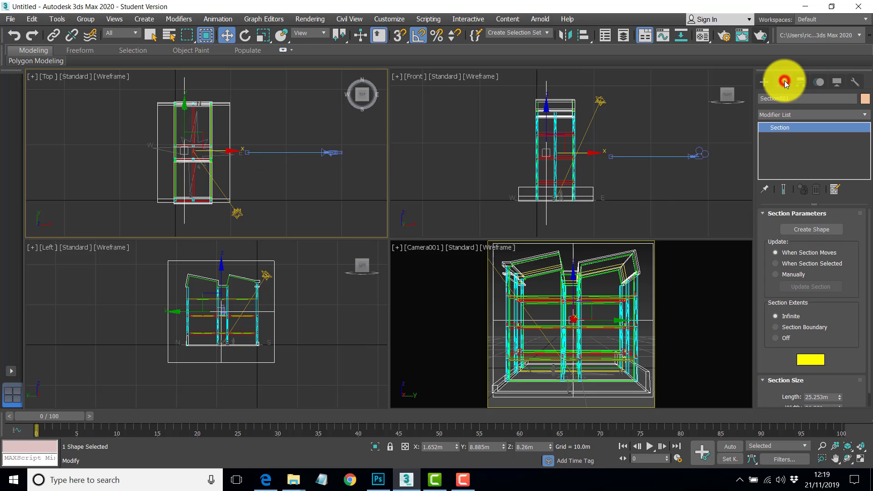
{"action": "left_click", "coordinate": [813, 230]}
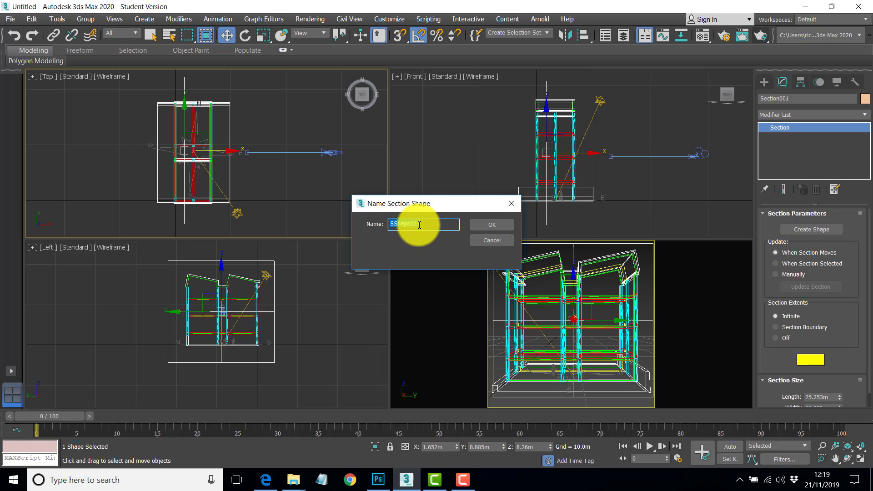
{"action": "left_click", "coordinate": [481, 227]}
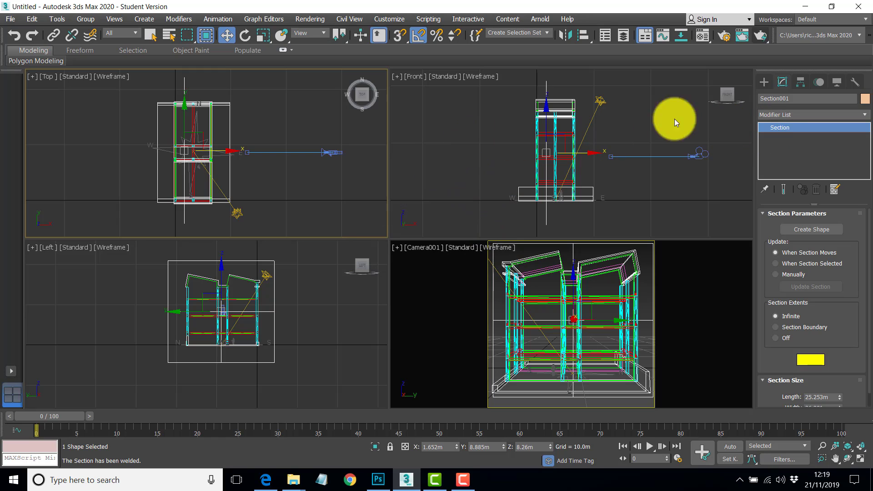
Select SShape001 via Select by Name; the Section001 plane shifts slightly
{"action": "left_click", "coordinate": [293, 108]}
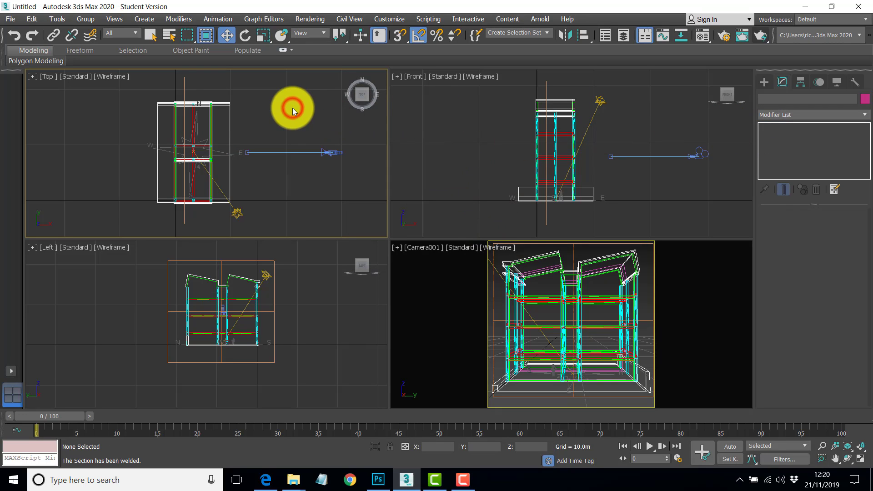
{"action": "left_click", "coordinate": [169, 35]}
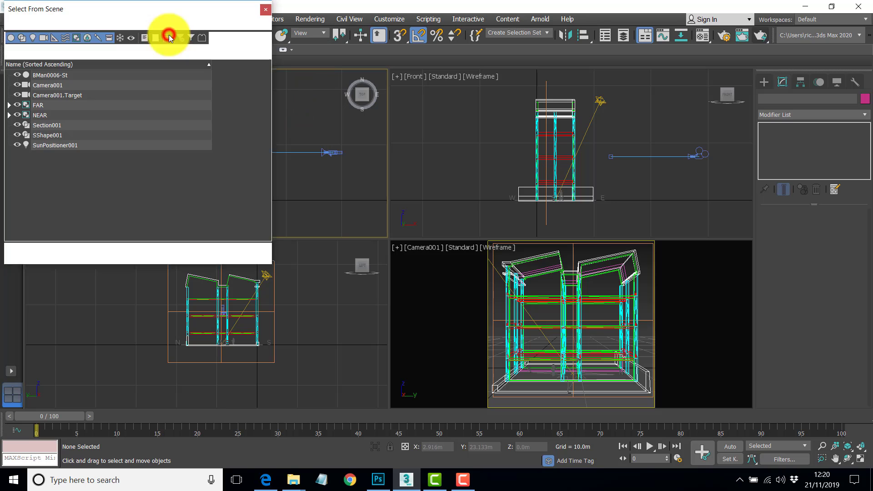
{"action": "left_click", "coordinate": [39, 135]}
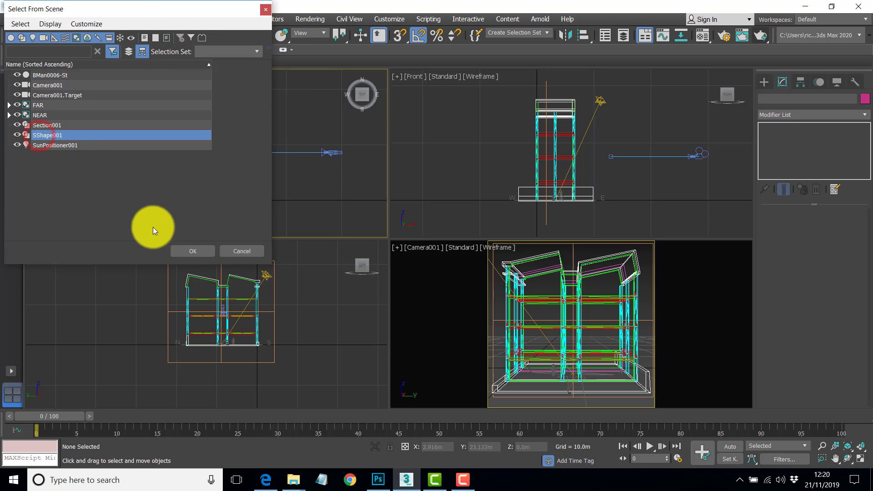
{"action": "left_click", "coordinate": [194, 250]}
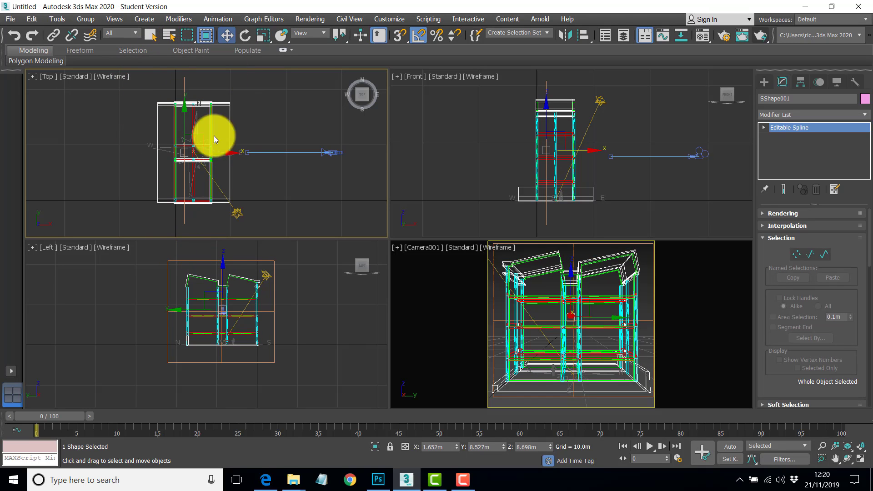
{"action": "mouse_move", "coordinate": [175, 309]}
{"action": "left_mouse_down"}
{"action": "mouse_move", "coordinate": [156, 309]}
{"action": "mouse_move", "coordinate": [181, 308]}
{"action": "left_mouse_up"}
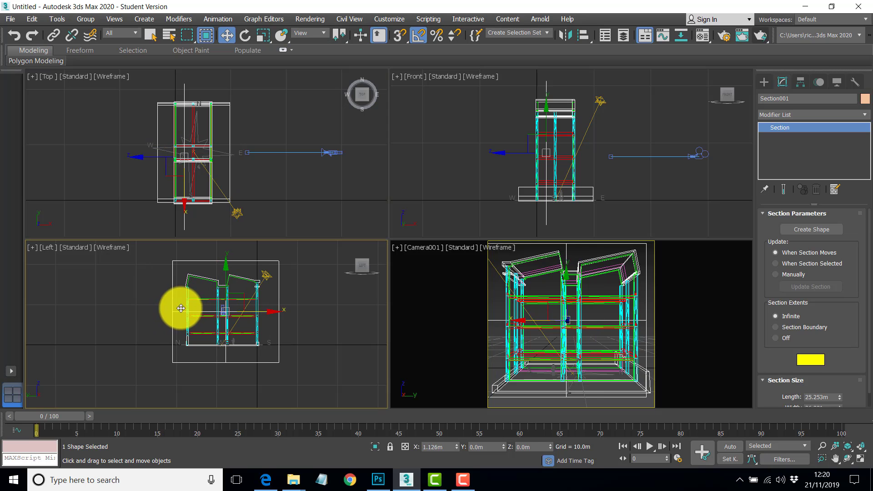
Reselect SShape001 by name and drag it sideways clear of the building in the Left view
{"action": "left_click", "coordinate": [169, 35]}
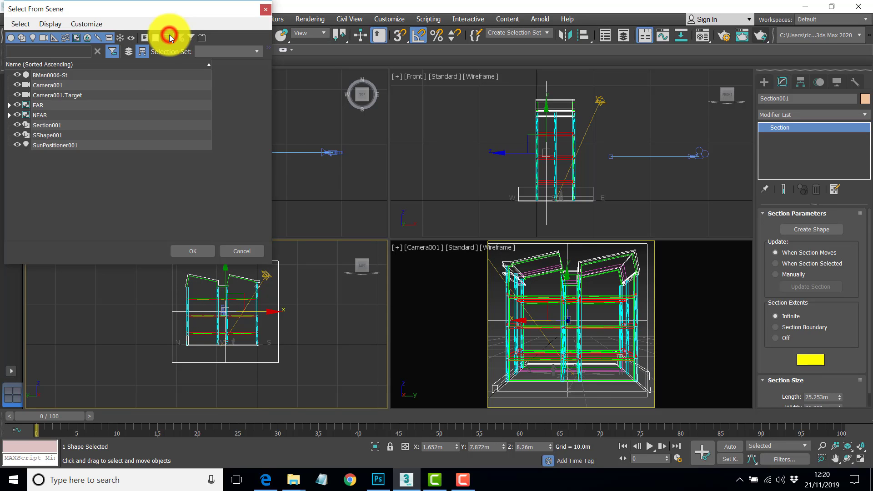
{"action": "left_click", "coordinate": [44, 135]}
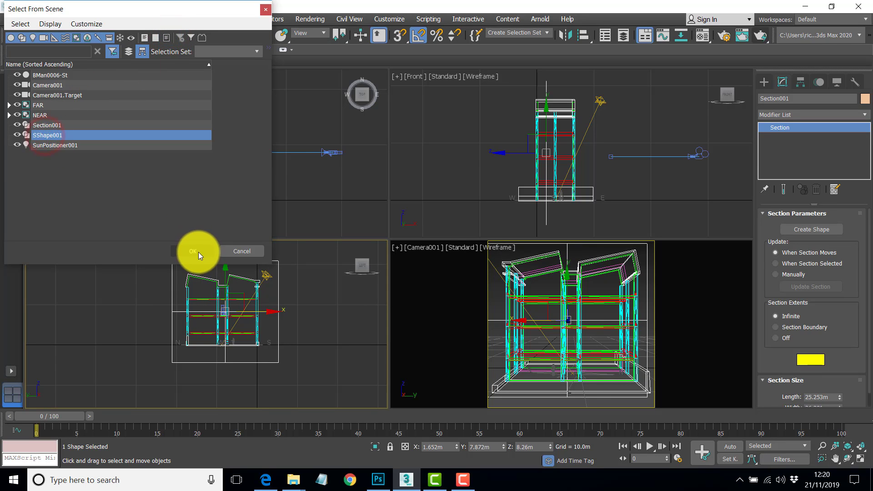
{"action": "left_click", "coordinate": [192, 250]}
{"action": "left_click_drag", "start_coordinate": [269, 310], "coordinate": [172, 302]}
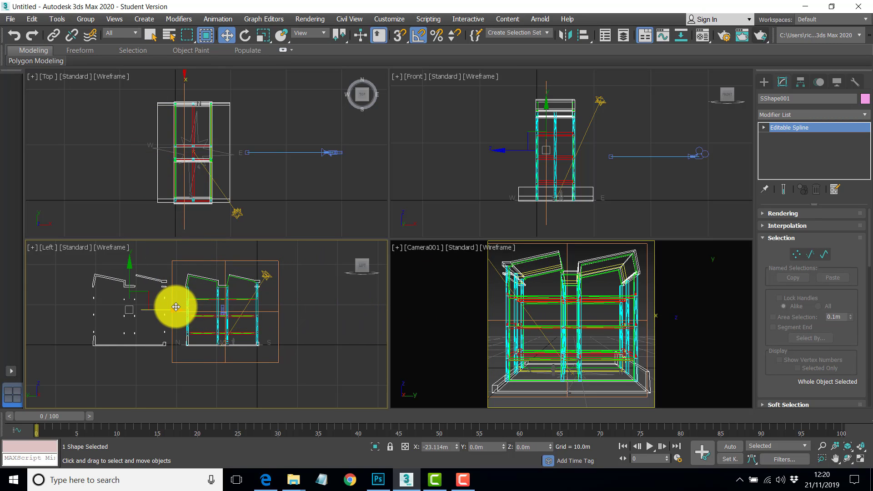
Maximize the Left viewport, zoom in on the outline, and reselect SShape001
{"action": "left_click", "coordinate": [860, 458]}
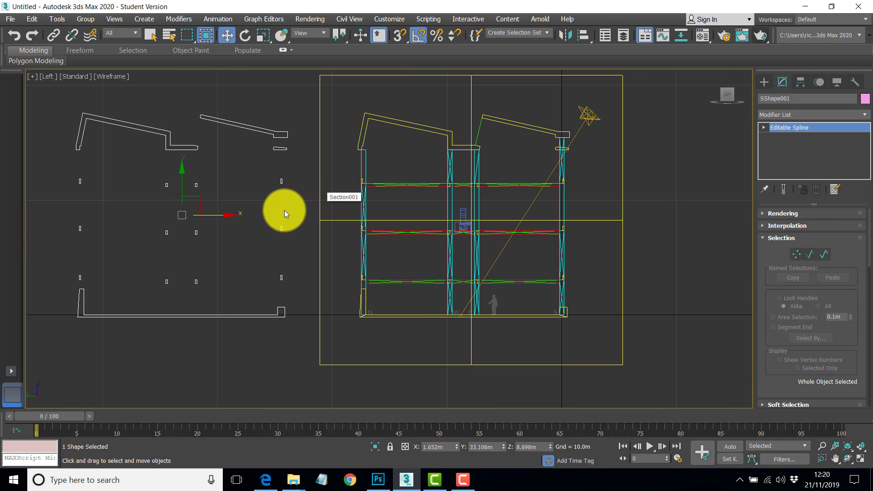
{"action": "scroll", "coordinate": [287, 213], "scroll_direction": "up", "scroll_amount": 2}
{"action": "mouse_move", "coordinate": [255, 229]}
{"action": "left_mouse_down"}
{"action": "mouse_move", "coordinate": [266, 227]}
{"action": "mouse_move", "coordinate": [253, 228]}
{"action": "left_mouse_up"}
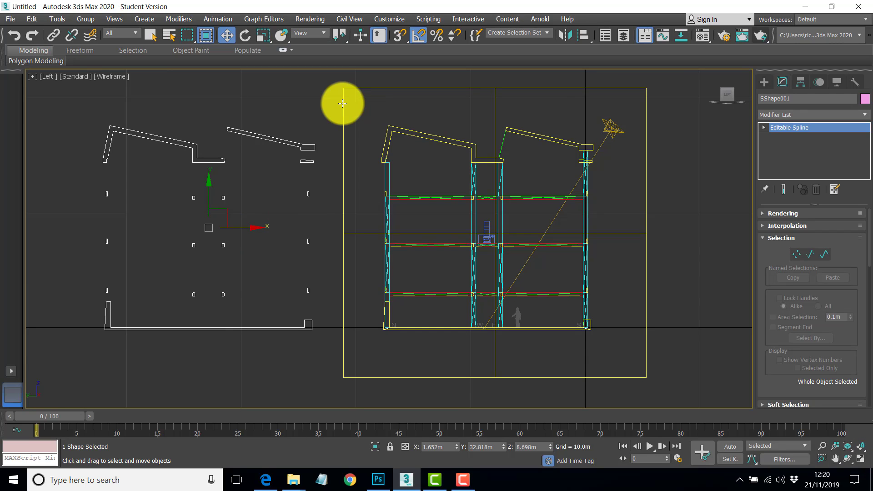
{"action": "left_click", "coordinate": [255, 167]}
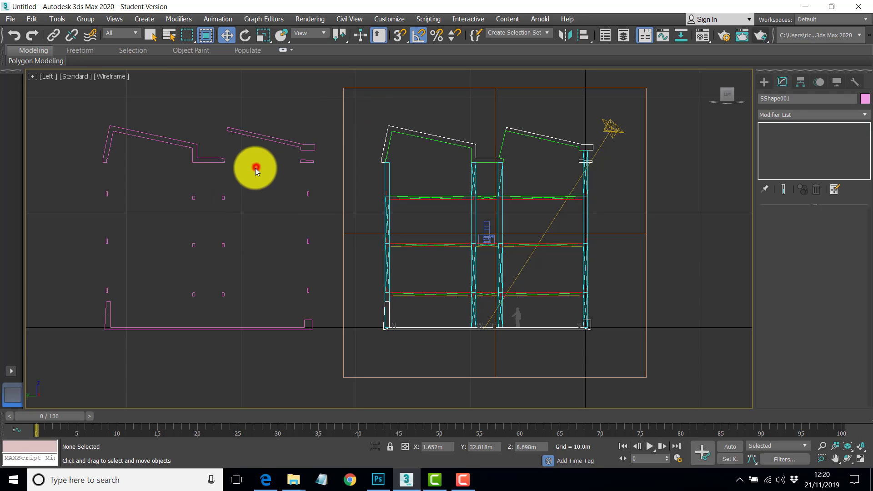
{"action": "left_click", "coordinate": [200, 161]}
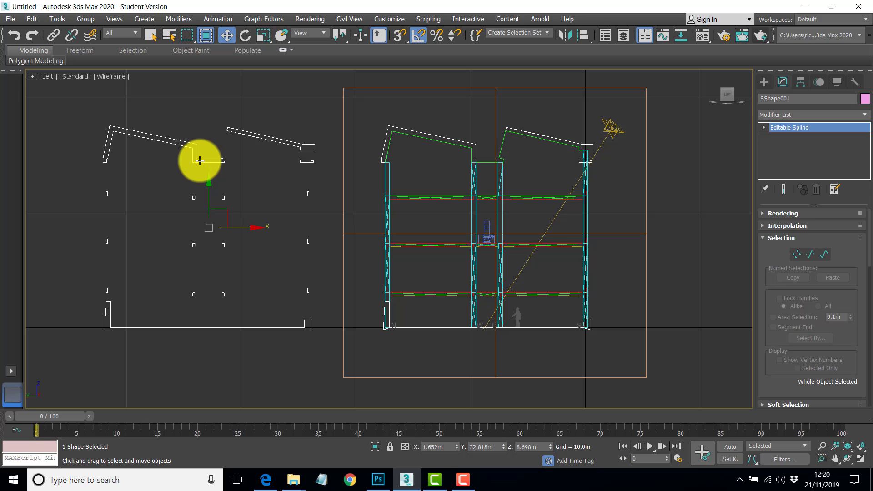
{"action": "left_click", "coordinate": [683, 178]}
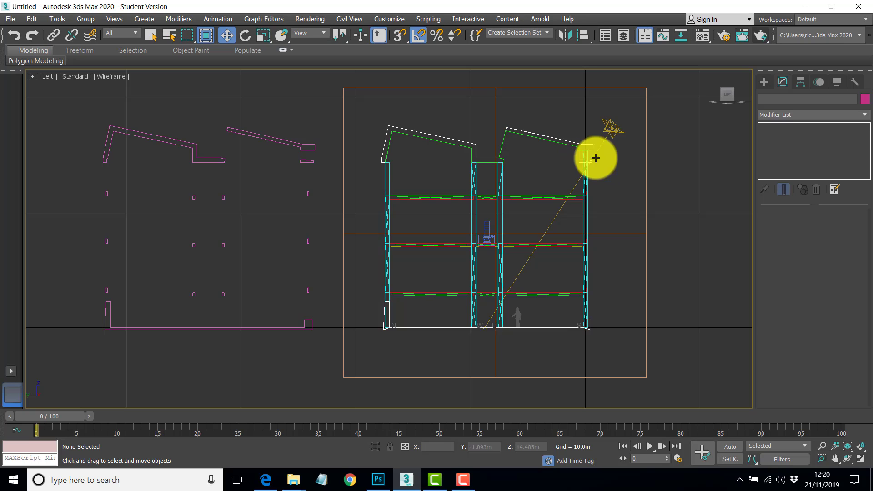
{"action": "left_click", "coordinate": [259, 135]}
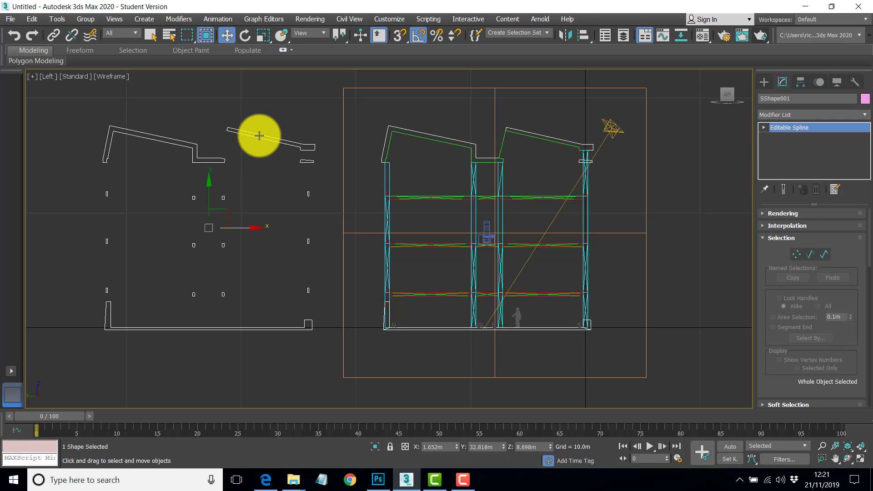
{"action": "left_click", "coordinate": [165, 185]}
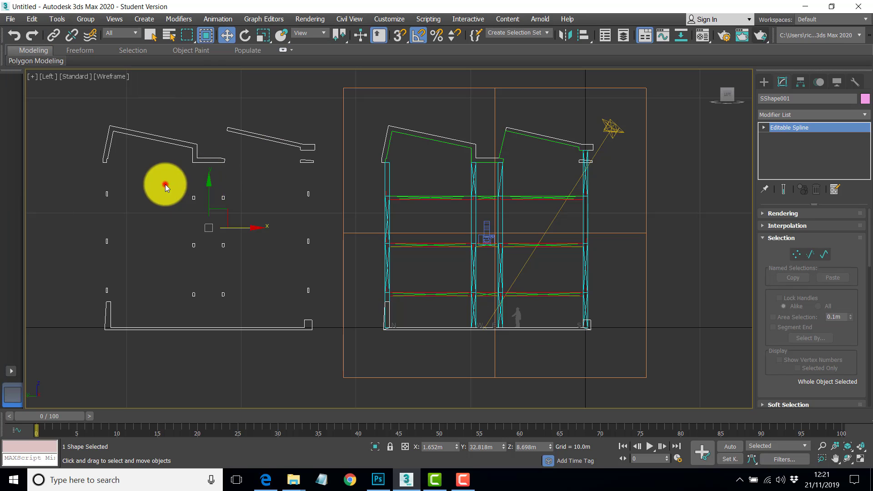
{"action": "left_click", "coordinate": [201, 159]}
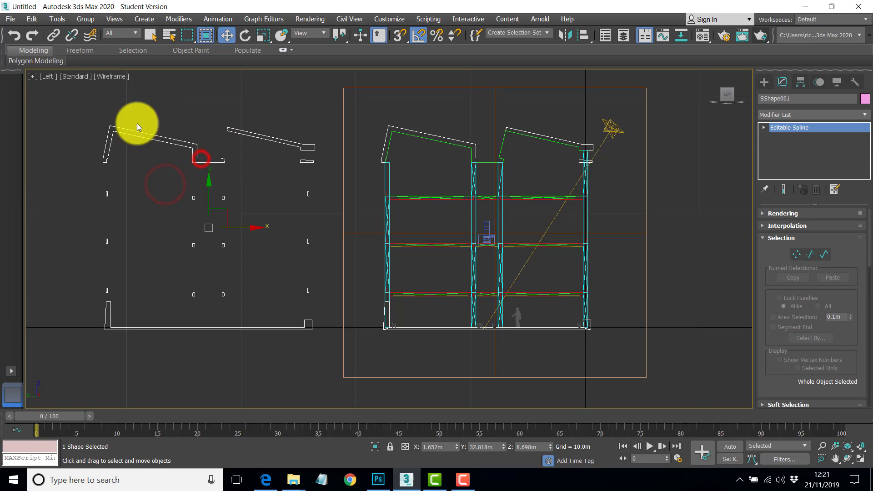
Start a File > Export with AutoCAD (*.DWG) as the save type
{"action": "left_click", "coordinate": [11, 20]}
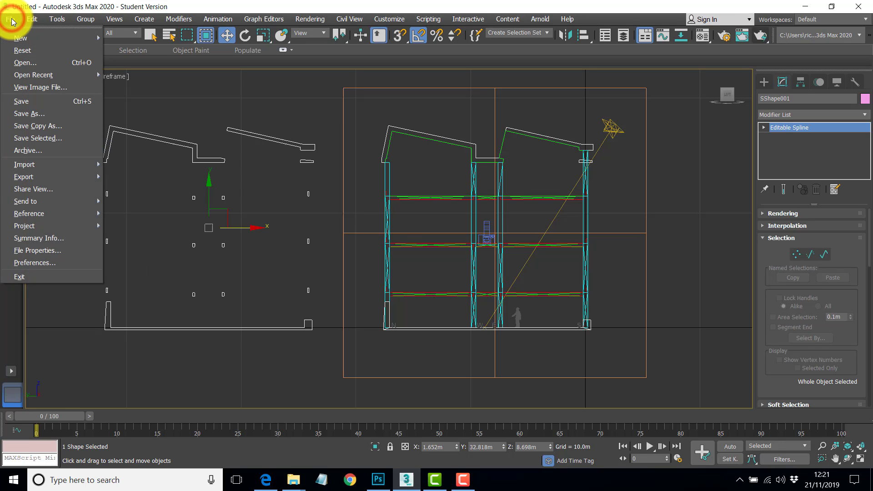
{"action": "mouse_move", "coordinate": [61, 177]}
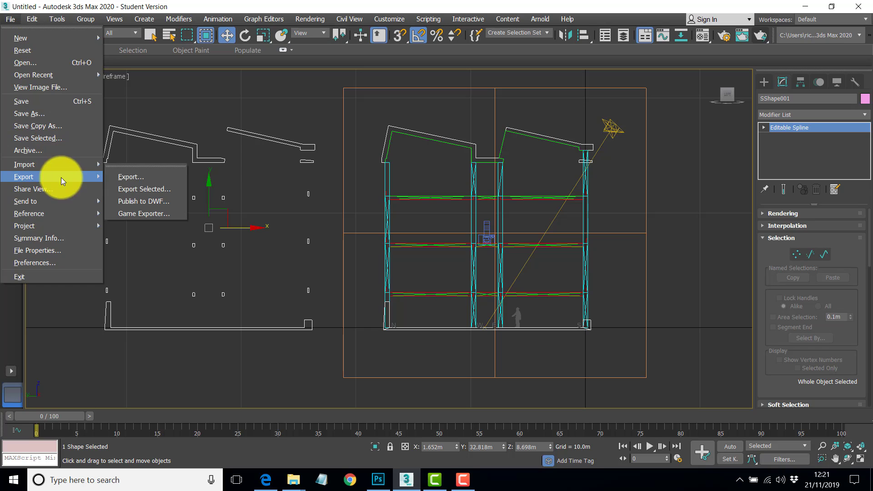
{"action": "left_click", "coordinate": [144, 189]}
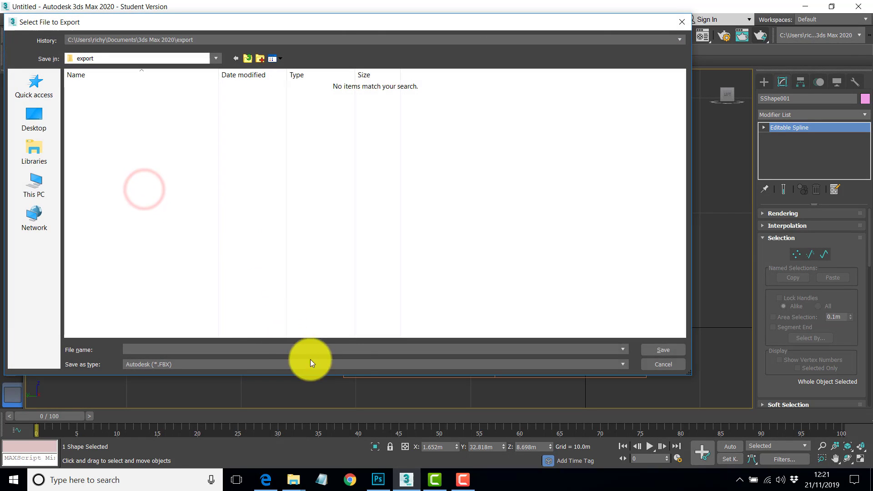
{"action": "left_click", "coordinate": [350, 362]}
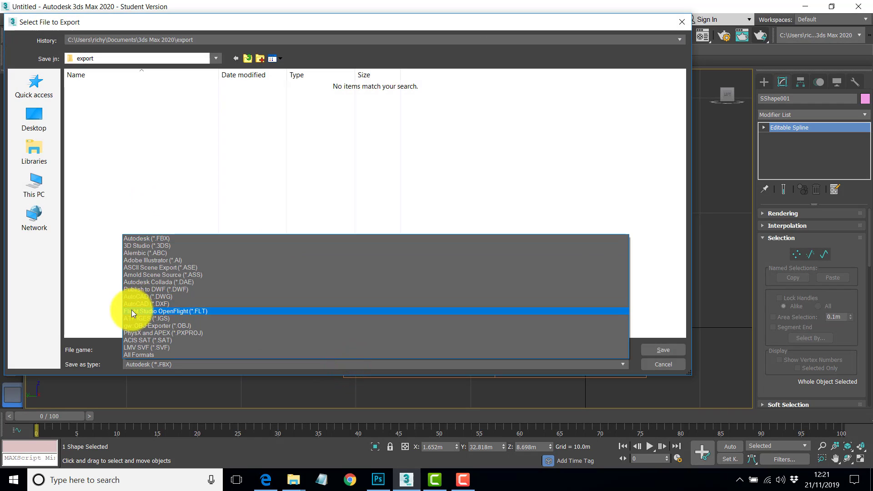
{"action": "left_click", "coordinate": [134, 296]}
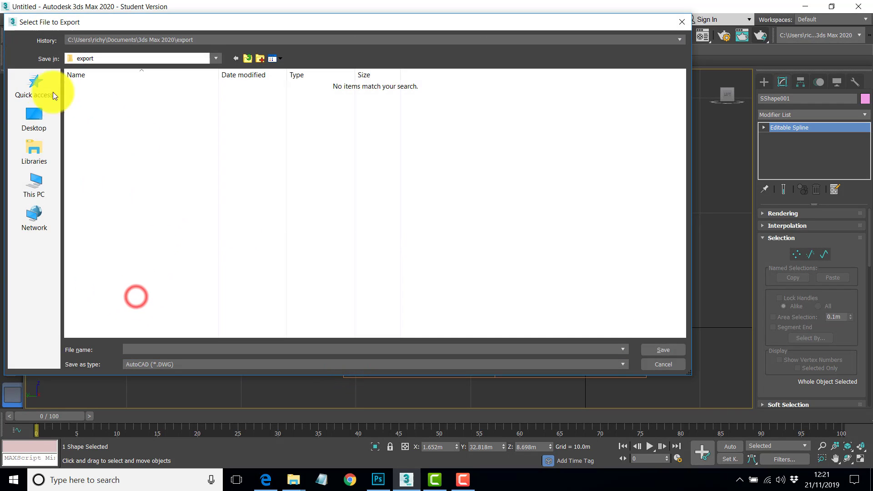
Save over section_01.DWG in Desktop > CRAWFORD > 3DS MAX PERSPECTIVE SECTION
{"action": "left_click", "coordinate": [30, 116]}
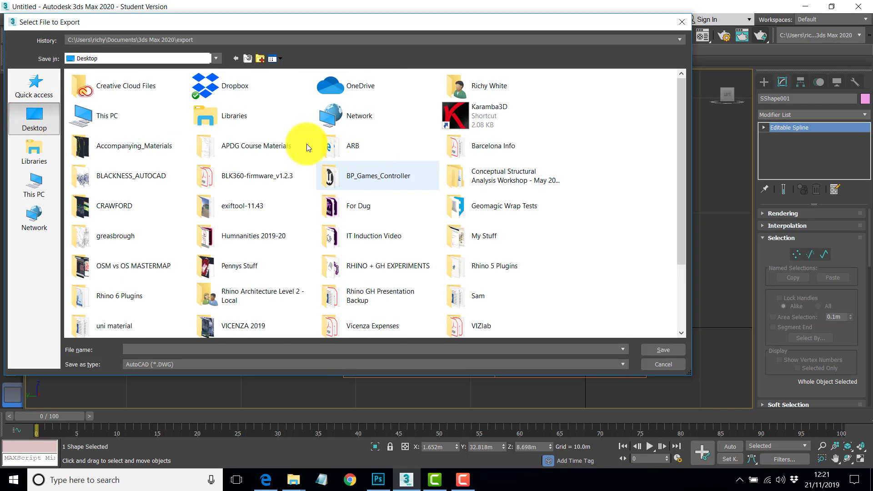
{"action": "double_click", "coordinate": [102, 200]}
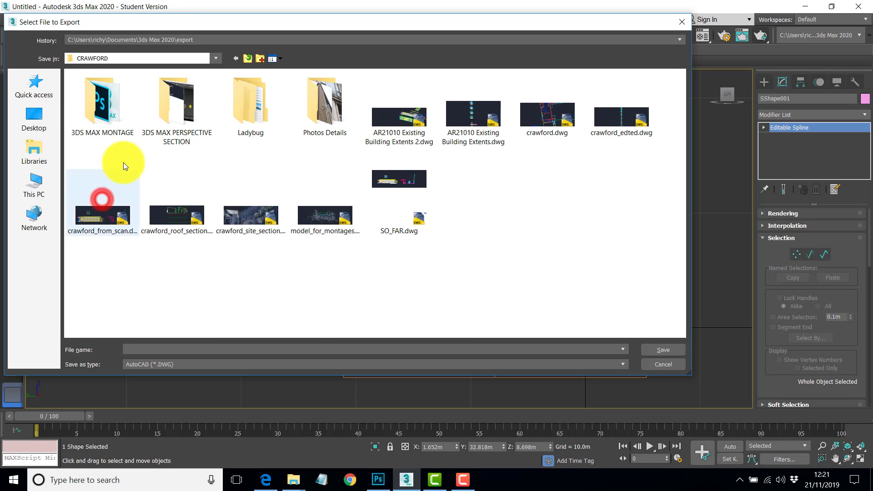
{"action": "double_click", "coordinate": [173, 114]}
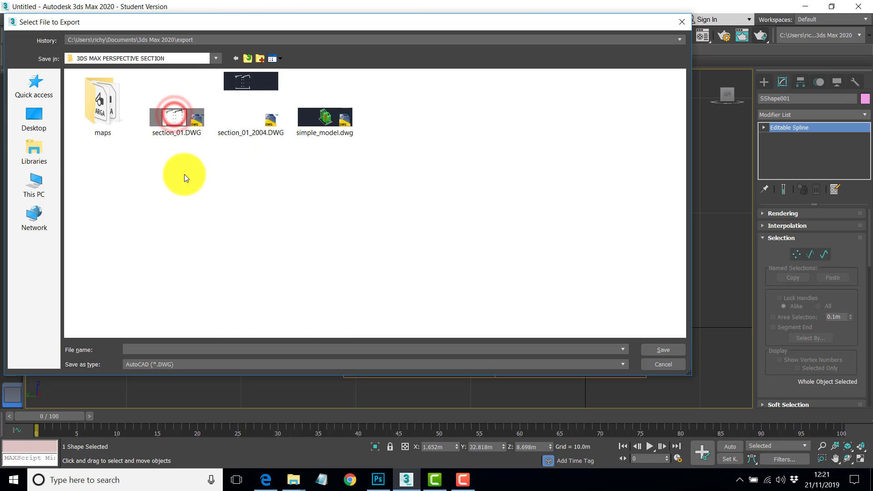
{"action": "left_click", "coordinate": [170, 121]}
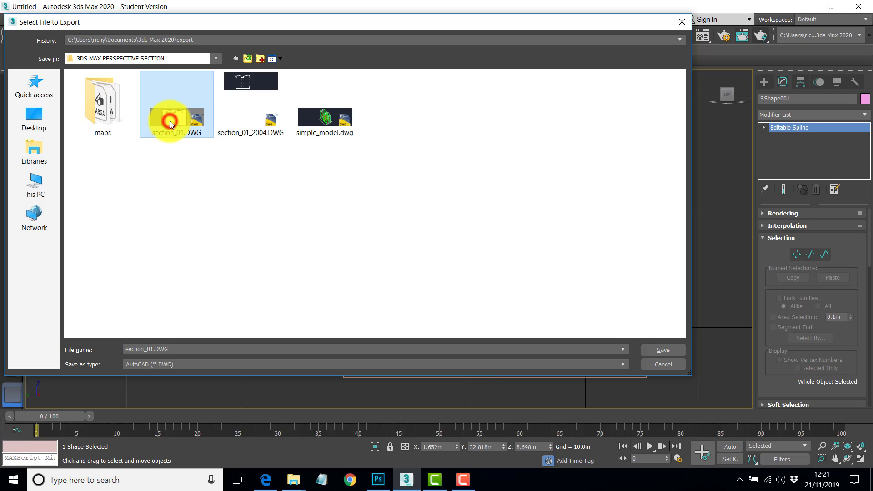
{"action": "left_click", "coordinate": [663, 350]}
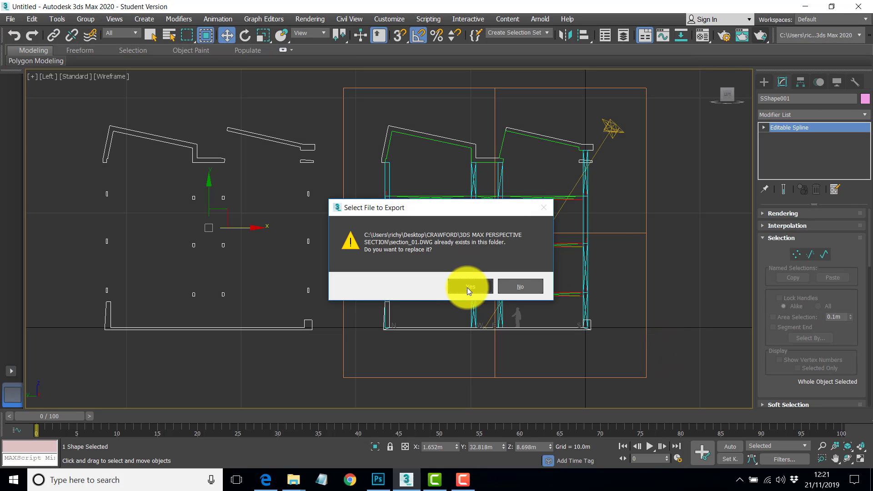
Replace section_01.DWG and export only the selected objects
{"action": "left_click", "coordinate": [467, 288]}
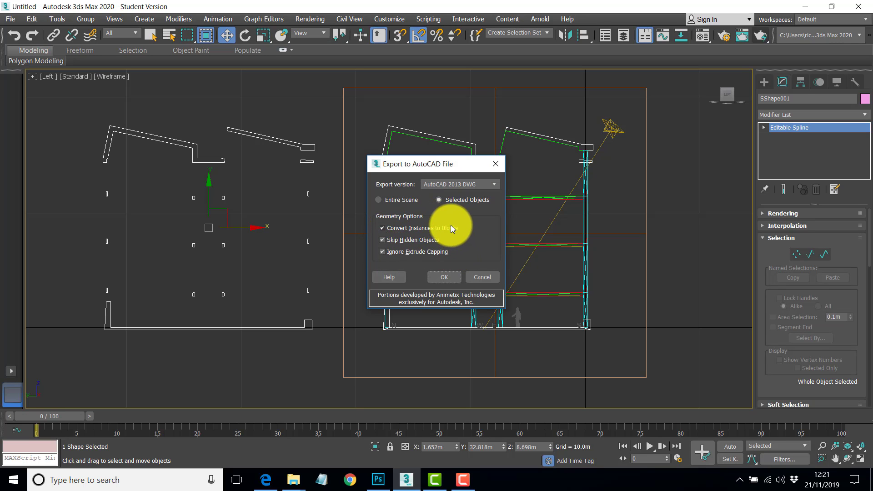
{"action": "left_click", "coordinate": [443, 275]}
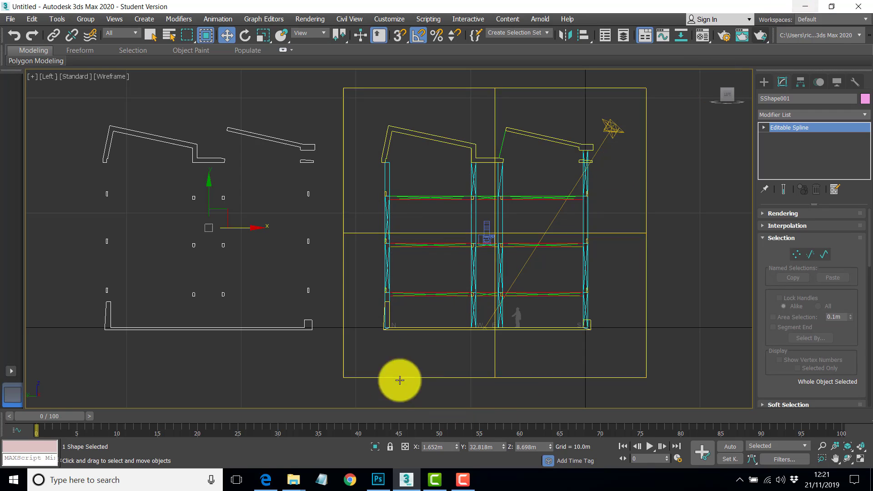
Open section_01.DWG in AutoCAD from the 3DS MAX PERSPECTIVE SECTION folder in File Explorer
{"action": "left_click", "coordinate": [298, 481]}
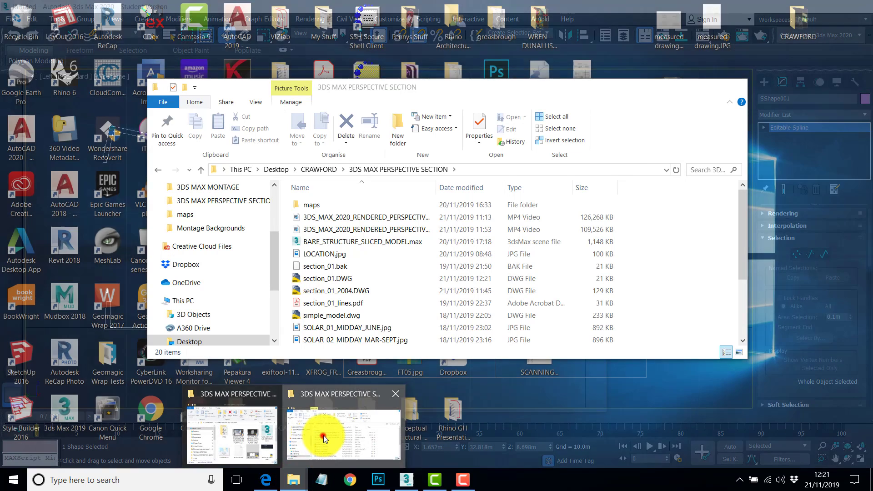
{"action": "left_click", "coordinate": [323, 435]}
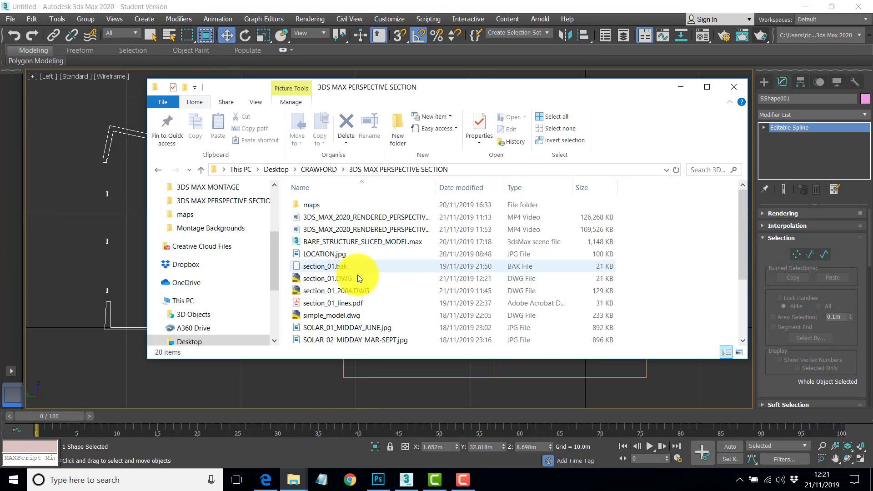
{"action": "left_click", "coordinate": [312, 279]}
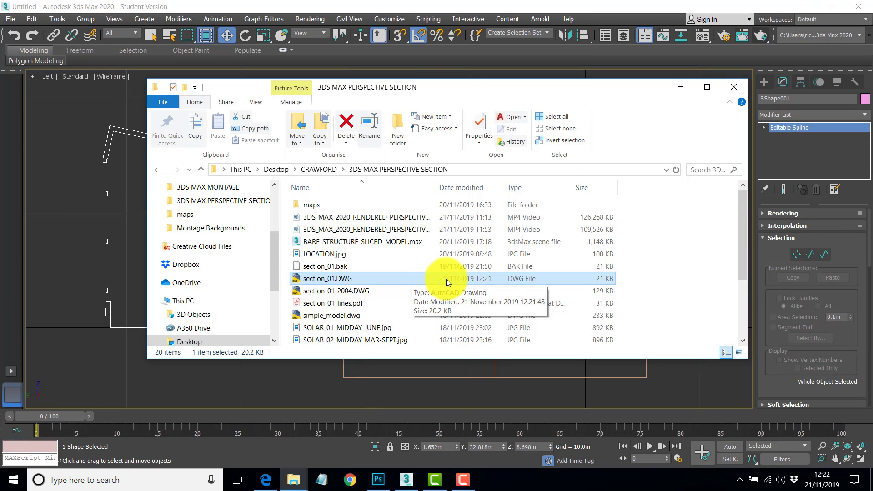
{"action": "left_click", "coordinate": [319, 281]}
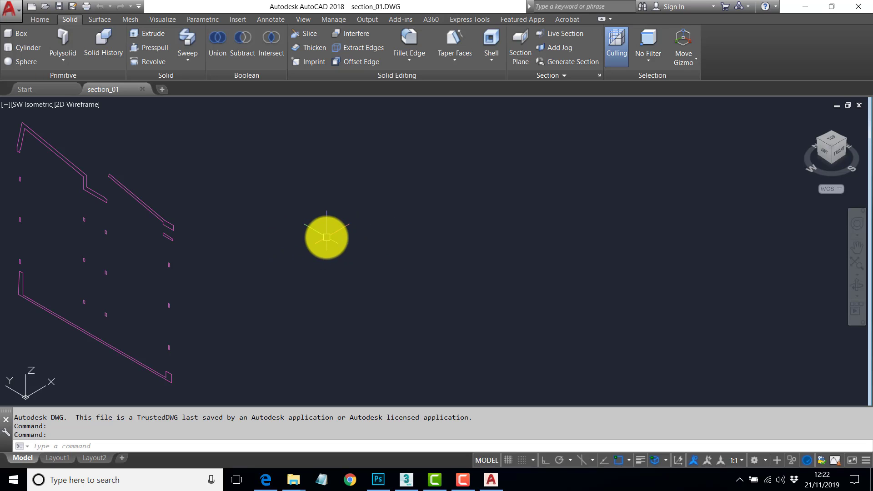
Set the UCS to the Right preset and use PLAN to view the section flat-on
{"action": "middle_click_drag", "start_coordinate": [334, 236], "coordinate": [532, 230]}
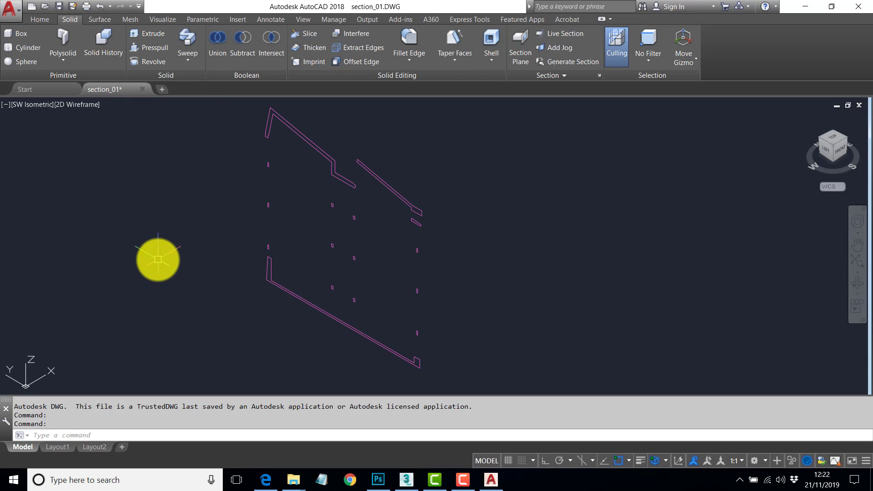
{"action": "key", "text": "Escape"}
{"action": "key", "text": "Escape"}
{"action": "key", "text": "Escape"}
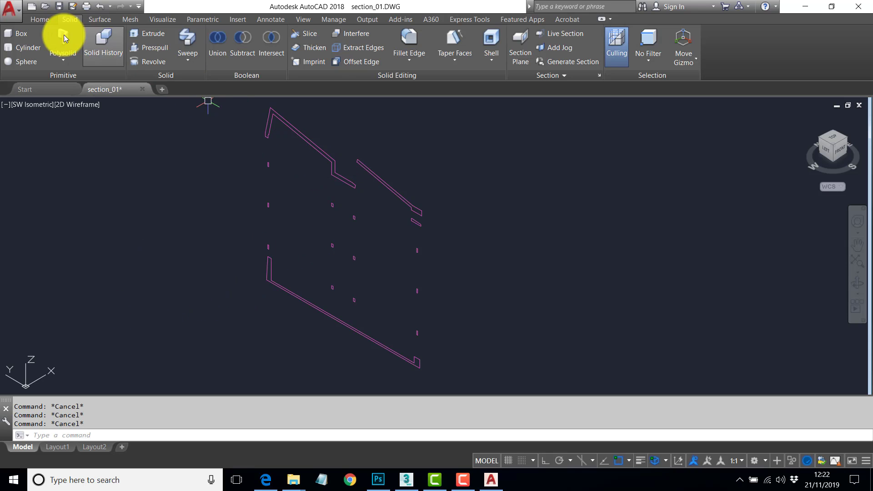
{"action": "left_click", "coordinate": [38, 19]}
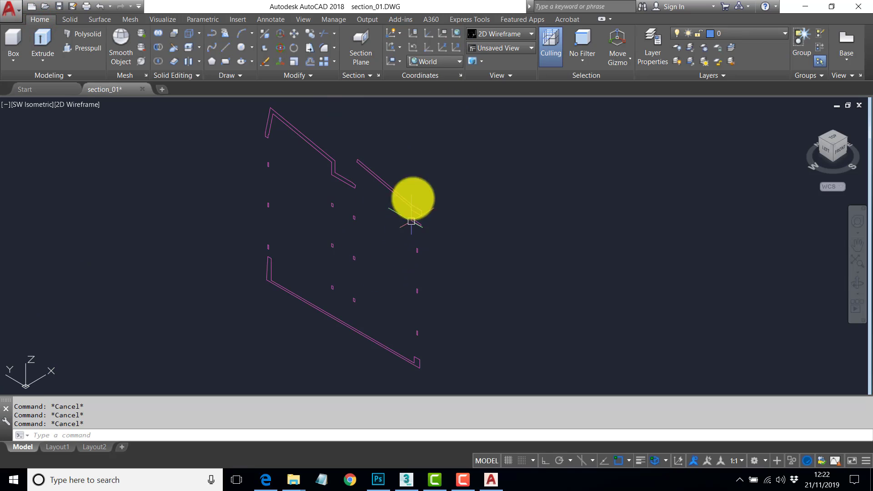
{"action": "left_click", "coordinate": [457, 62]}
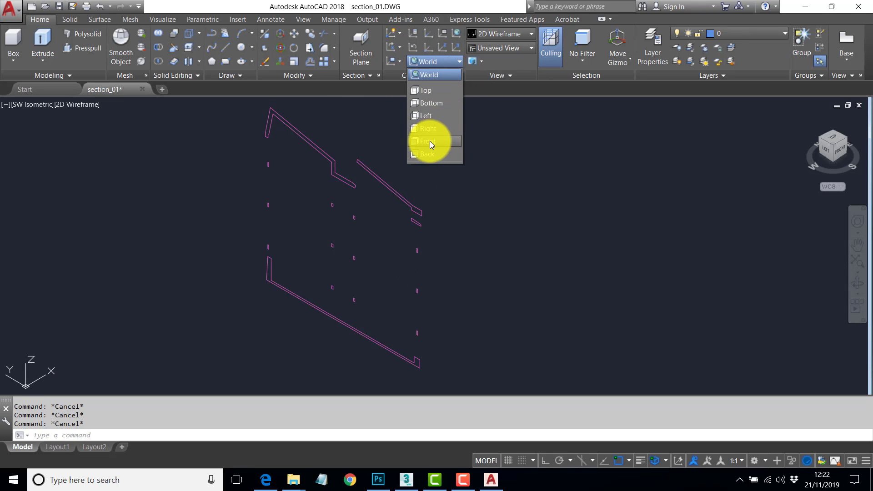
{"action": "left_click", "coordinate": [430, 128]}
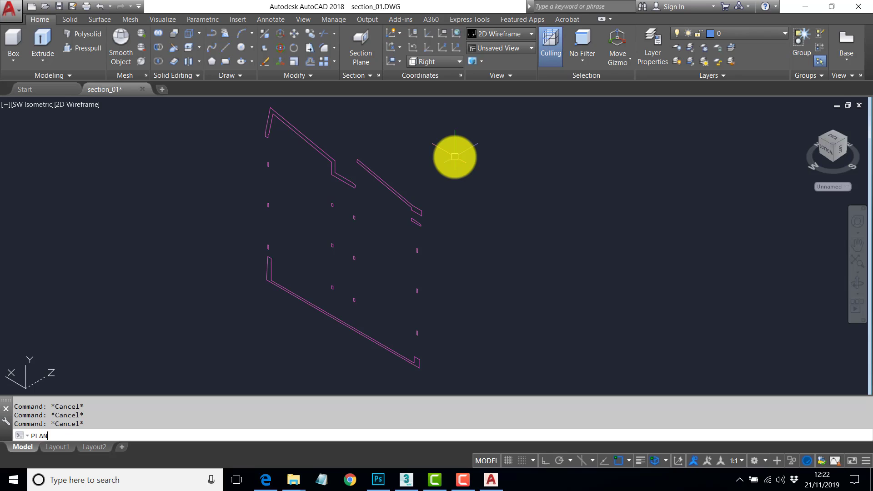
{"action": "type", "text": "PLAN"}
{"action": "key", "text": "Return"}
{"action": "key", "text": "Return"}
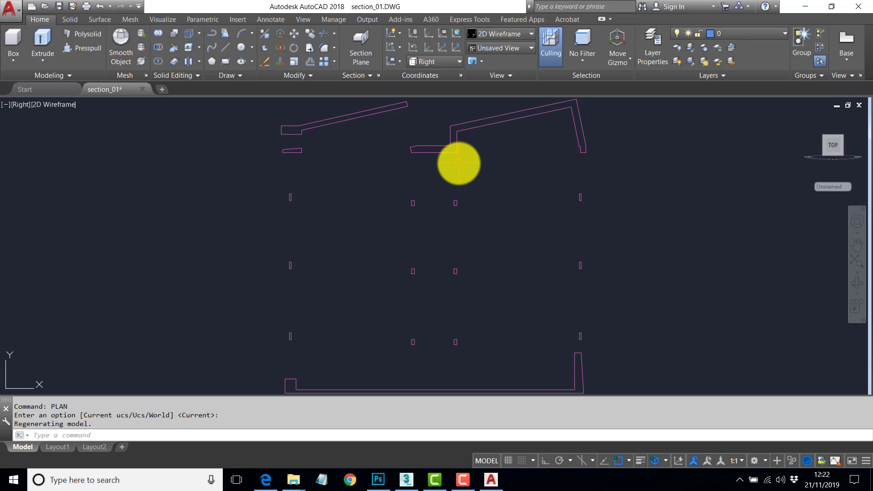
{"action": "scroll", "coordinate": [459, 163], "scroll_direction": "down", "scroll_amount": 3}
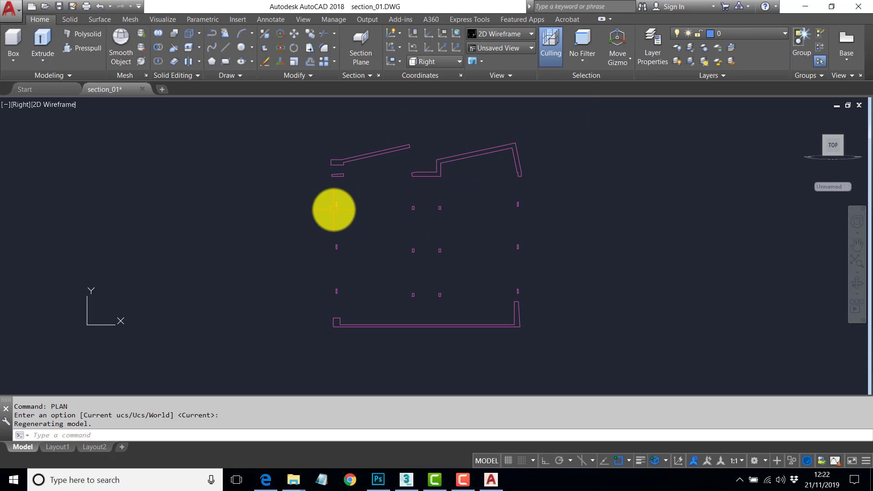
{"action": "scroll", "coordinate": [568, 171], "scroll_direction": "up", "scroll_amount": 10}
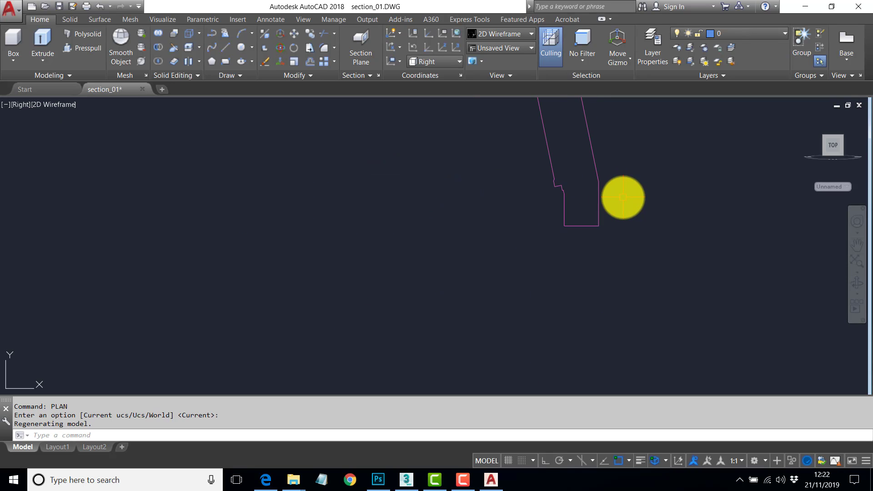
{"action": "scroll", "coordinate": [609, 190], "scroll_direction": "down", "scroll_amount": 8}
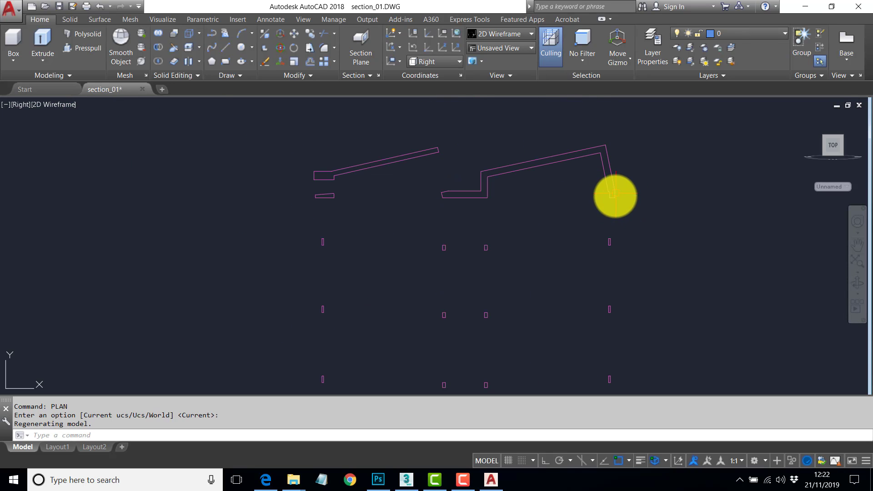
{"action": "scroll", "coordinate": [581, 316], "scroll_direction": "up", "scroll_amount": 6}
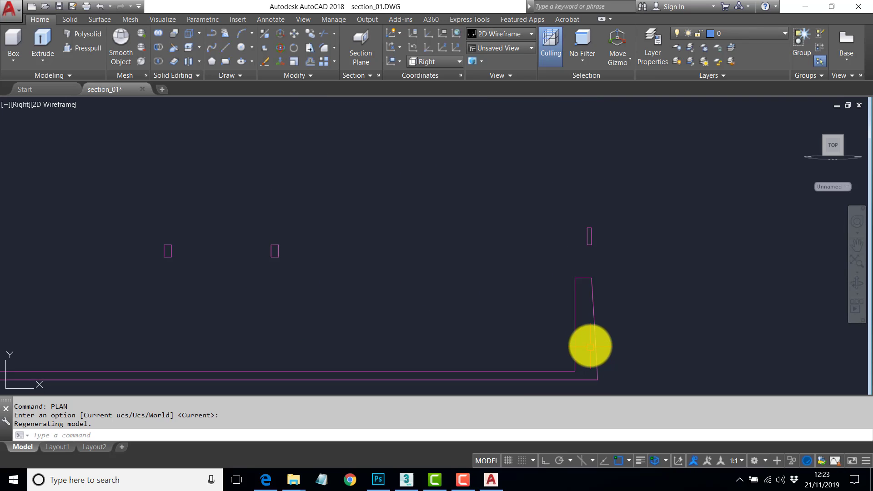
{"action": "scroll", "coordinate": [569, 321], "scroll_direction": "down", "scroll_amount": 8}
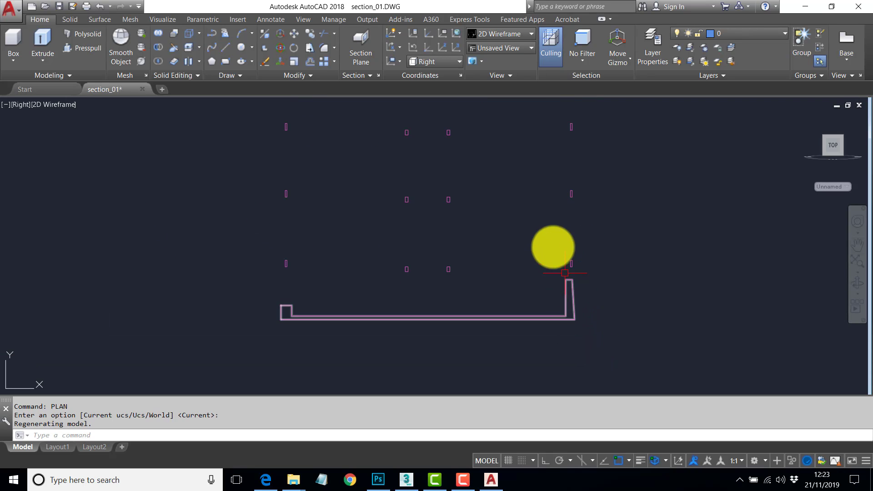
{"action": "scroll", "coordinate": [552, 248], "scroll_direction": "up", "scroll_amount": 2}
{"action": "middle_click_drag", "start_coordinate": [525, 196], "coordinate": [456, 244]}
{"action": "scroll", "coordinate": [455, 242], "scroll_direction": "up", "scroll_amount": 2}
{"action": "scroll", "coordinate": [454, 239], "scroll_direction": "down", "scroll_amount": 2}
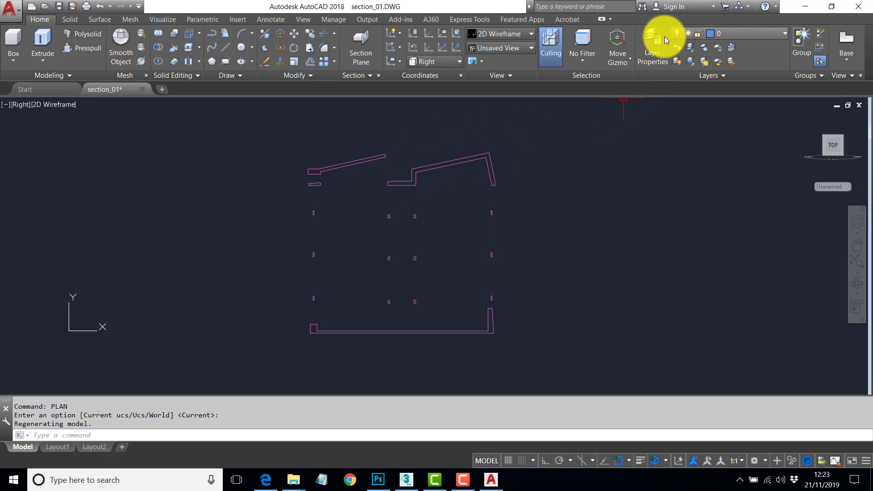
Change layer 0's colour to white (index 7)
{"action": "left_click", "coordinate": [763, 36]}
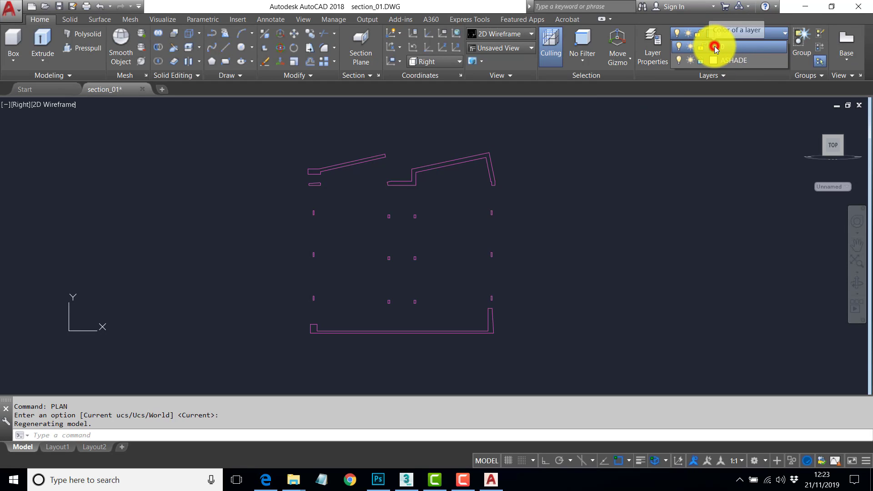
{"action": "left_click", "coordinate": [714, 43]}
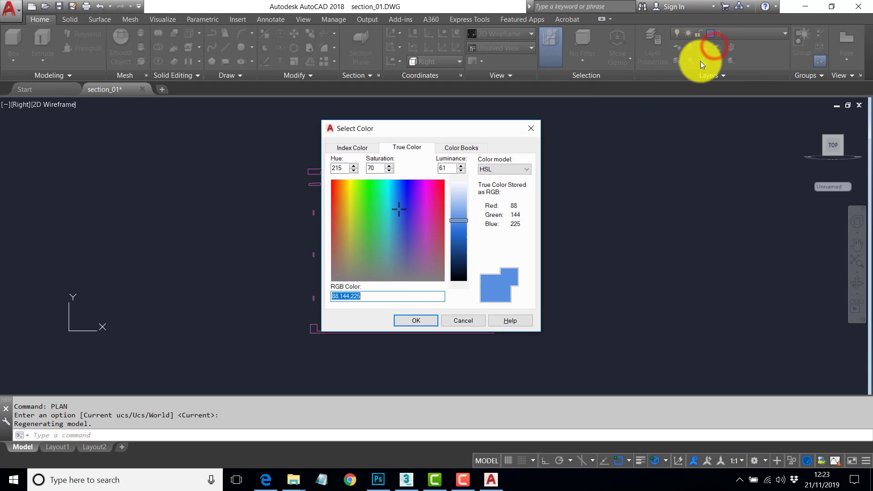
{"action": "left_click", "coordinate": [346, 148]}
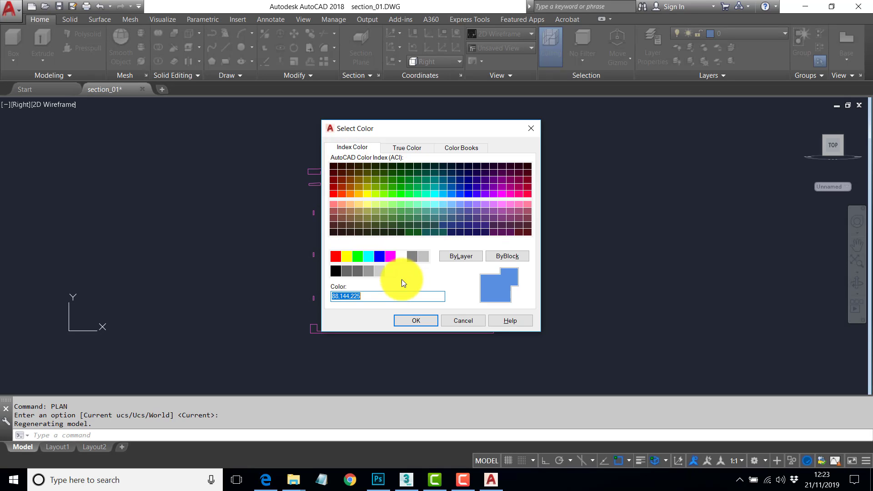
{"action": "left_click", "coordinate": [404, 257]}
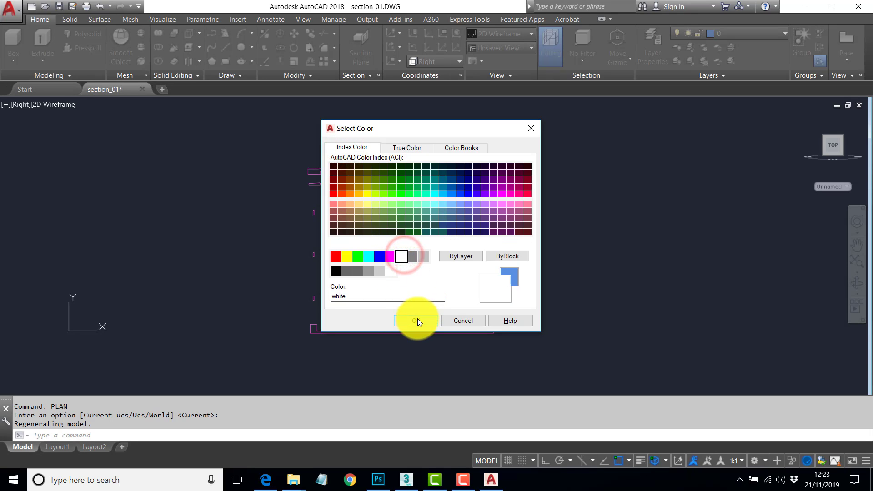
{"action": "left_click", "coordinate": [417, 321]}
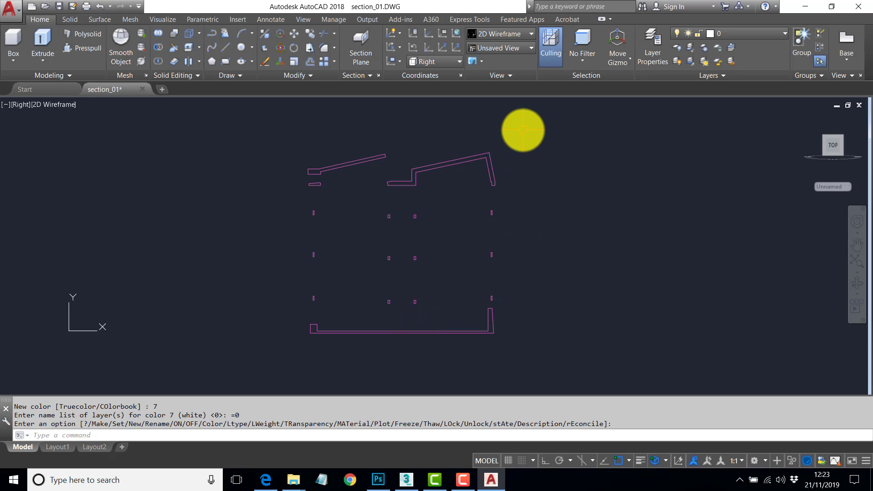
Set the colour of all 16 section polylines to ByLayer so they display white
{"action": "left_click", "coordinate": [523, 131]}
{"action": "left_click", "coordinate": [251, 352]}
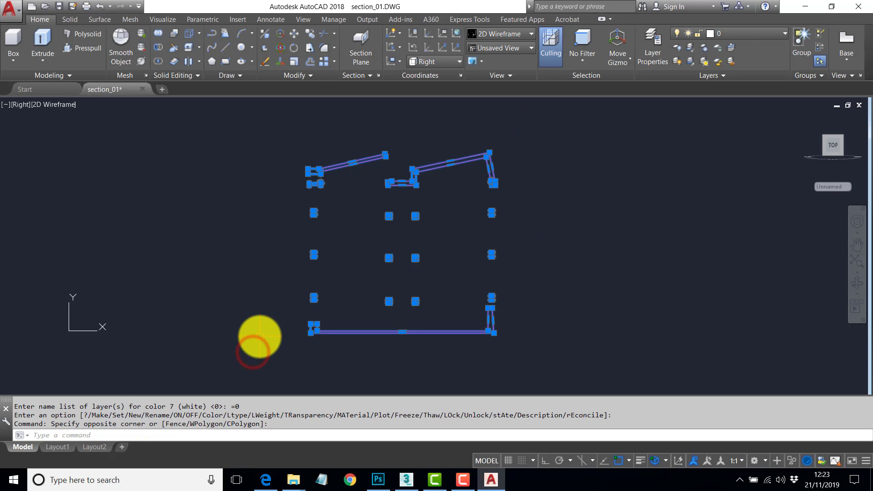
{"action": "key", "text": "Return"}
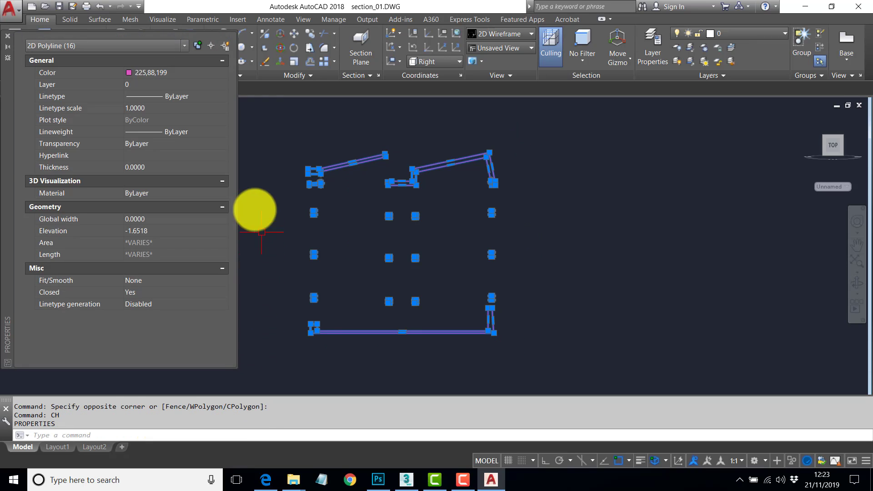
{"action": "left_click", "coordinate": [213, 73]}
{"action": "left_click", "coordinate": [222, 73]}
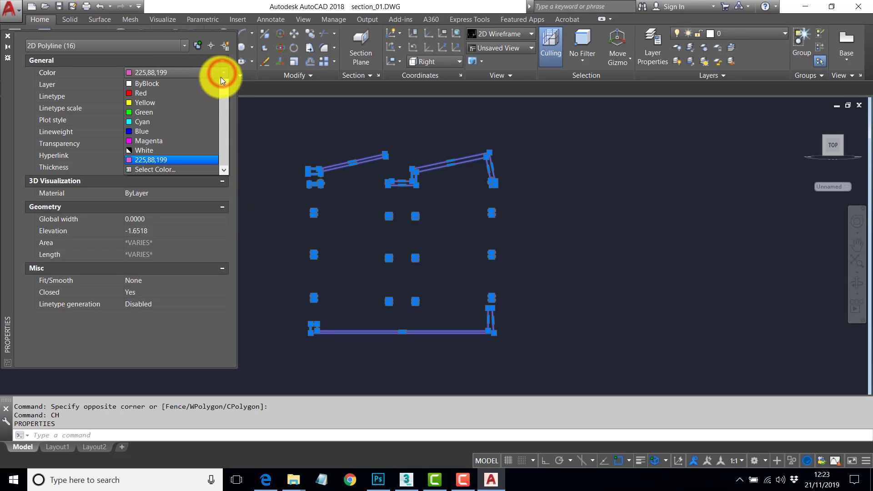
{"action": "left_click", "coordinate": [222, 110]}
{"action": "left_click", "coordinate": [152, 82]}
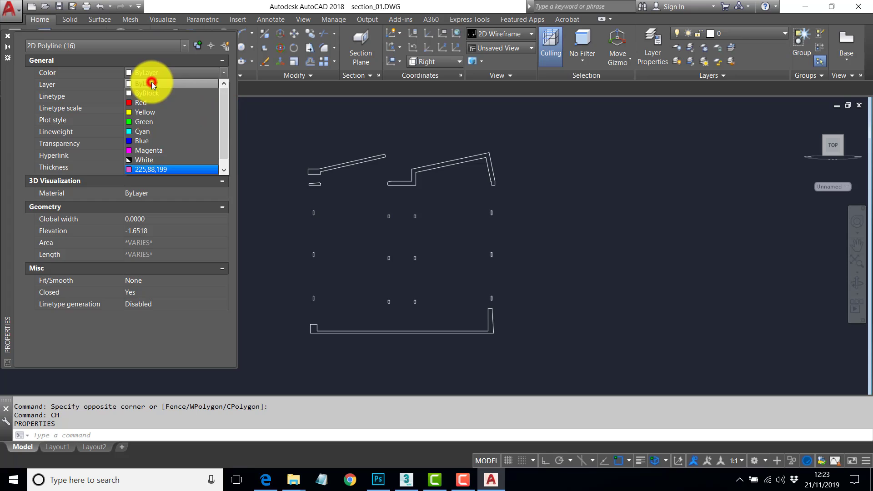
{"action": "left_click", "coordinate": [8, 36]}
{"action": "key", "text": "Escape"}
{"action": "key", "text": "Escape"}
{"action": "middle_click_drag", "start_coordinate": [485, 198], "coordinate": [507, 204]}
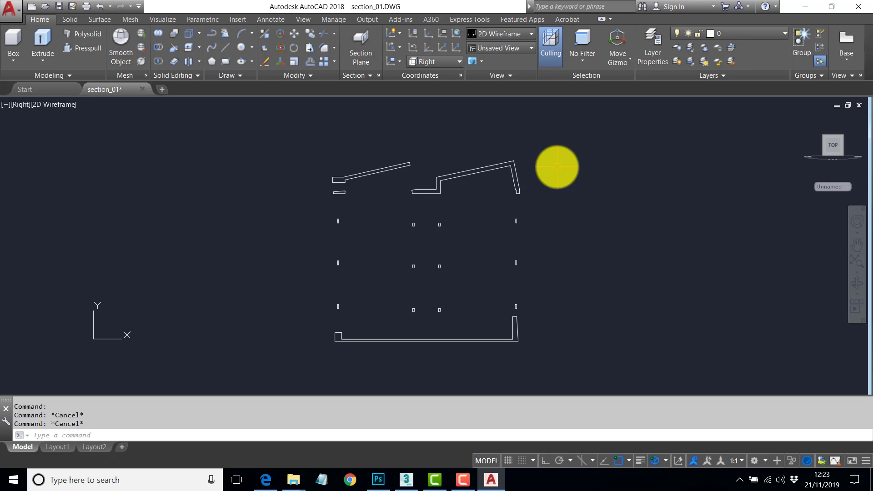
Select all 16 section polylines with PEDIT Multiple; a trial width of 50 is undone
{"action": "key", "text": "Return"}
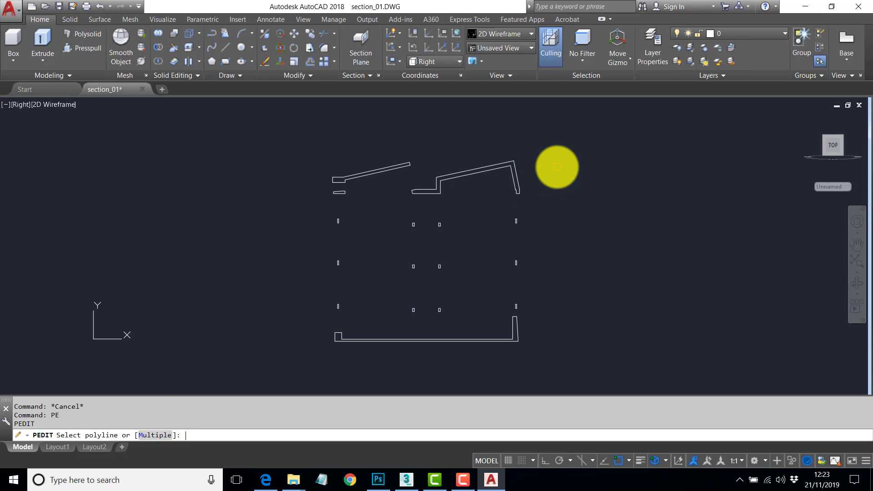
{"action": "left_click", "coordinate": [155, 435]}
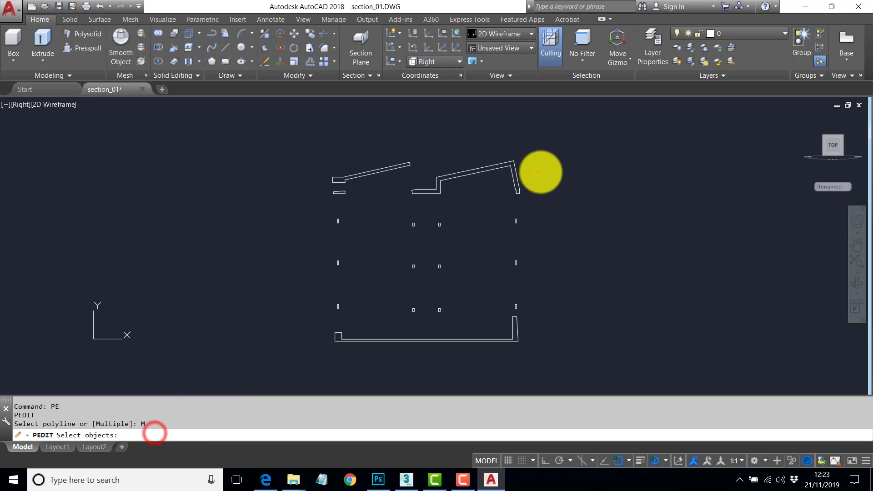
{"action": "left_click", "coordinate": [550, 138]}
{"action": "left_click", "coordinate": [282, 369]}
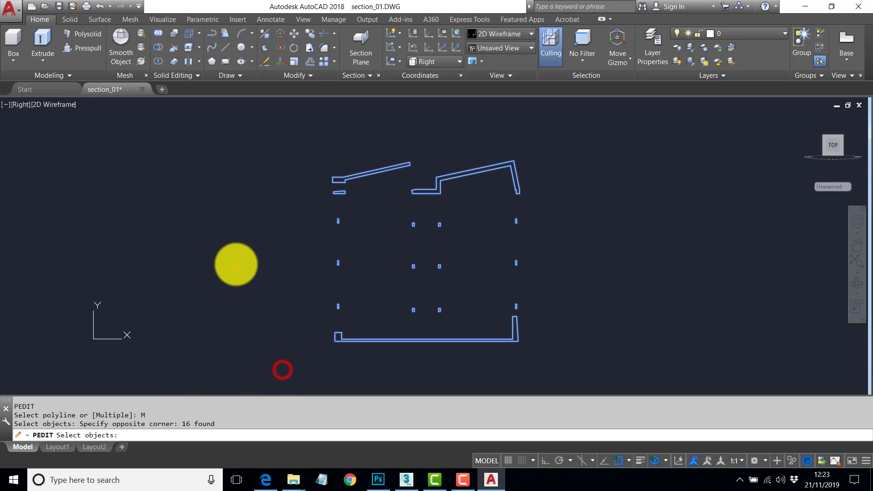
{"action": "key", "text": "Return"}
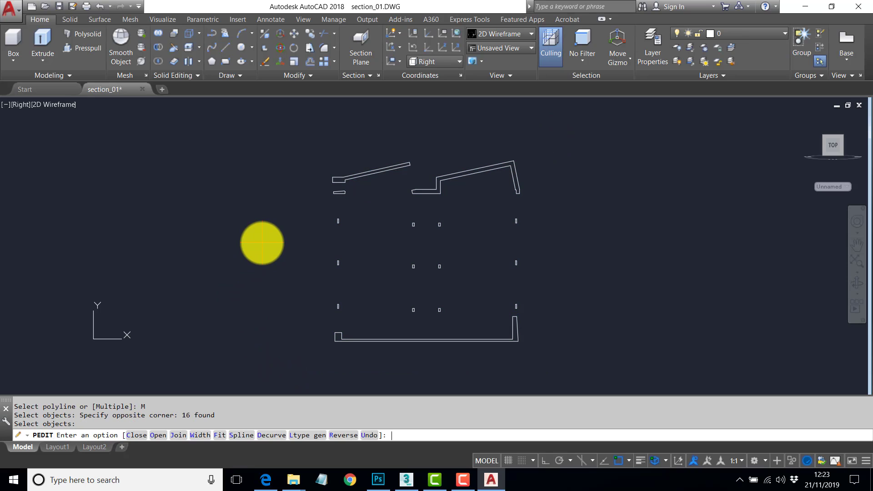
{"action": "left_click", "coordinate": [200, 435]}
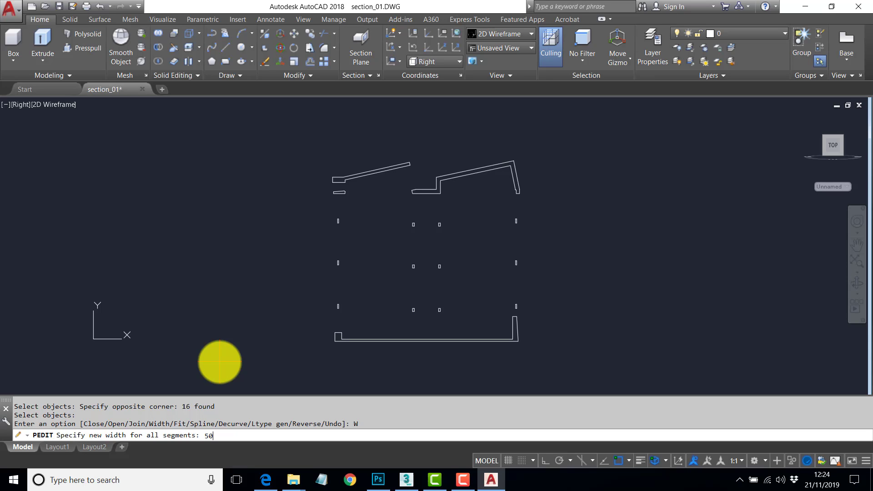
{"action": "type", "text": "50"}
{"action": "key", "text": "Return"}
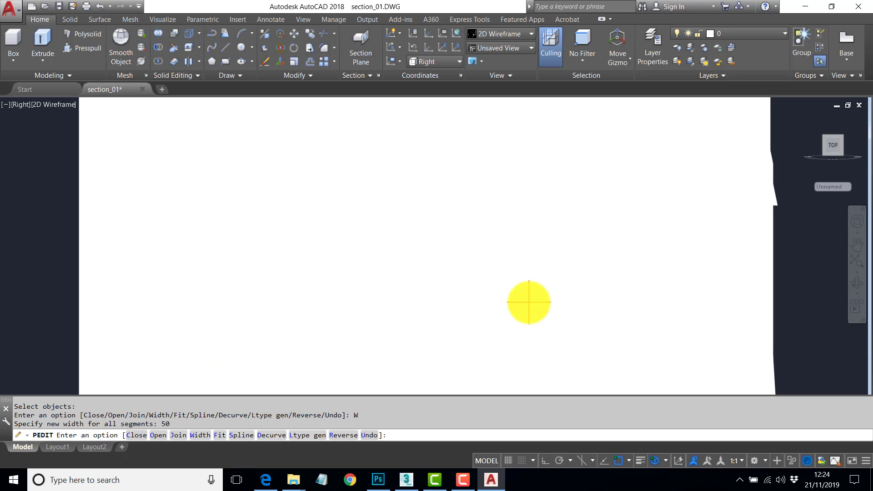
{"action": "key", "text": "ctrl+z"}
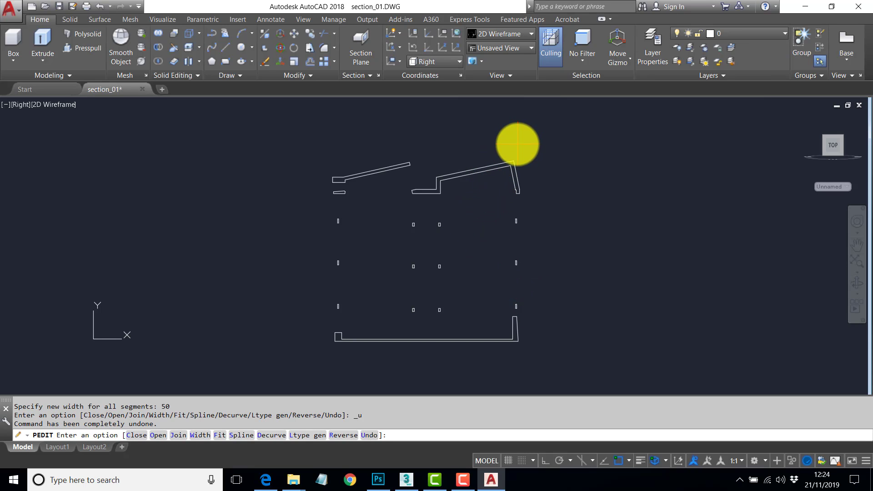
Apply a global width of 0.05 to the section polylines and zoom to check
{"action": "left_click", "coordinate": [200, 435]}
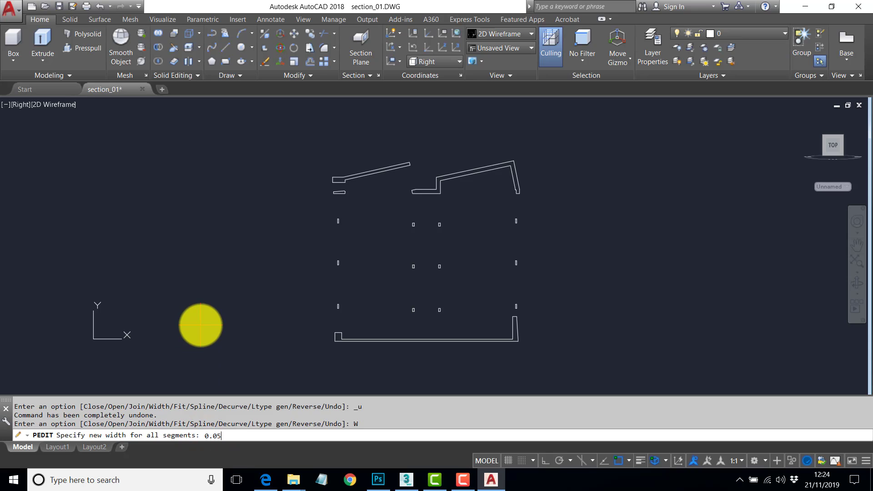
{"action": "key", "text": "Return"}
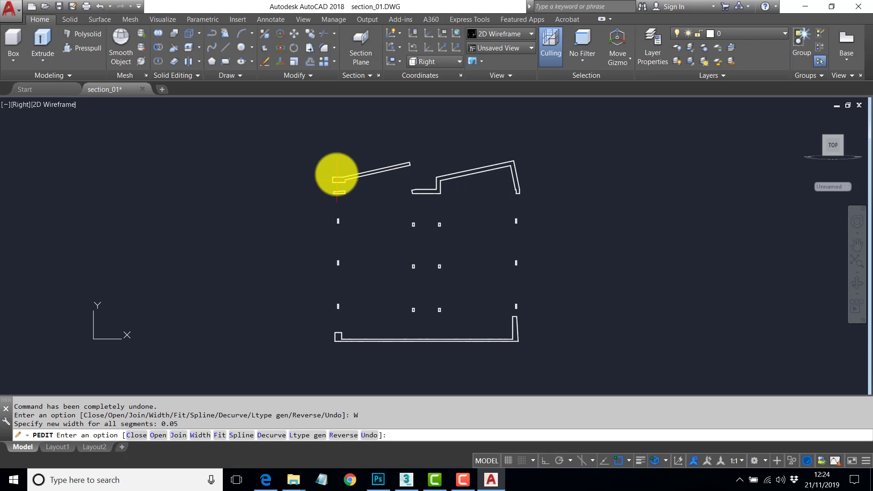
{"action": "scroll", "coordinate": [336, 178], "scroll_direction": "up", "scroll_amount": 8}
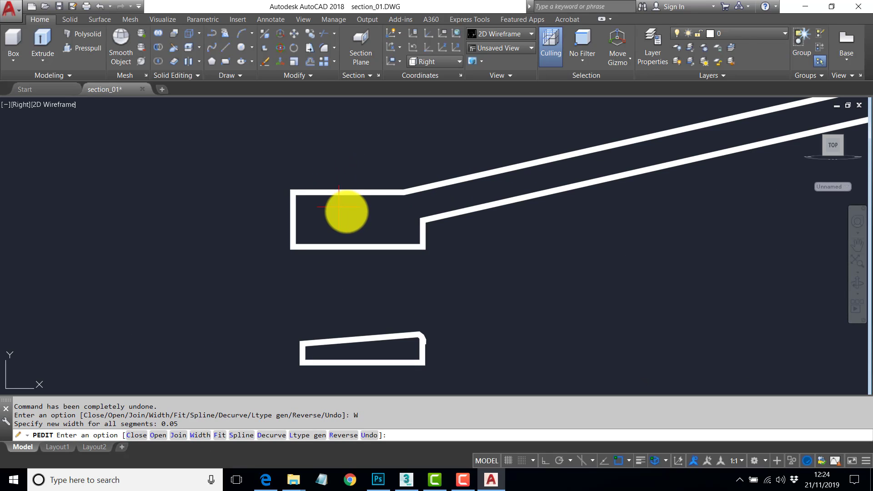
{"action": "scroll", "coordinate": [365, 210], "scroll_direction": "up", "scroll_amount": 2}
{"action": "scroll", "coordinate": [365, 209], "scroll_direction": "down", "scroll_amount": 6}
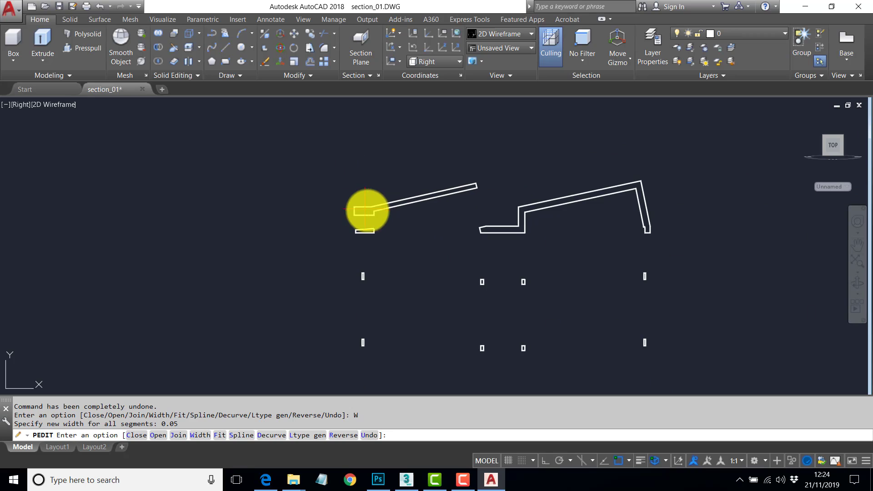
{"action": "scroll", "coordinate": [434, 198], "scroll_direction": "down", "scroll_amount": 2}
{"action": "middle_click_drag", "start_coordinate": [435, 198], "coordinate": [409, 178]}
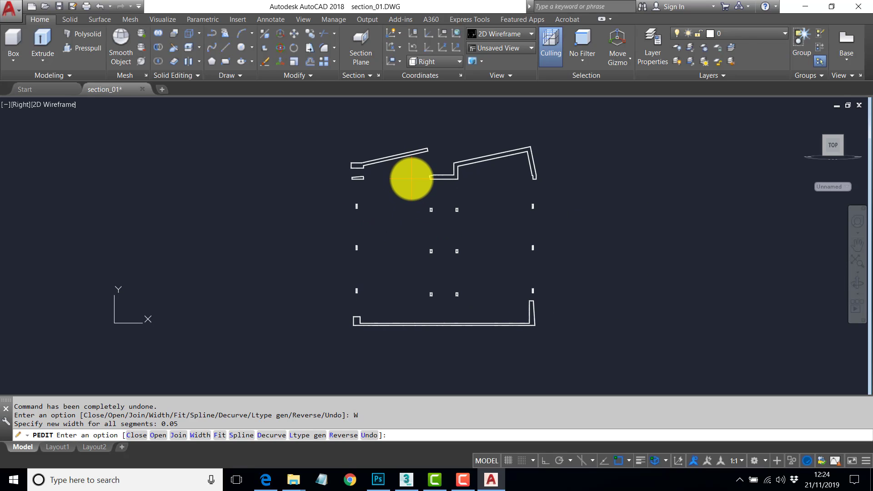
{"action": "key", "text": "Escape"}
{"action": "key", "text": "Escape"}
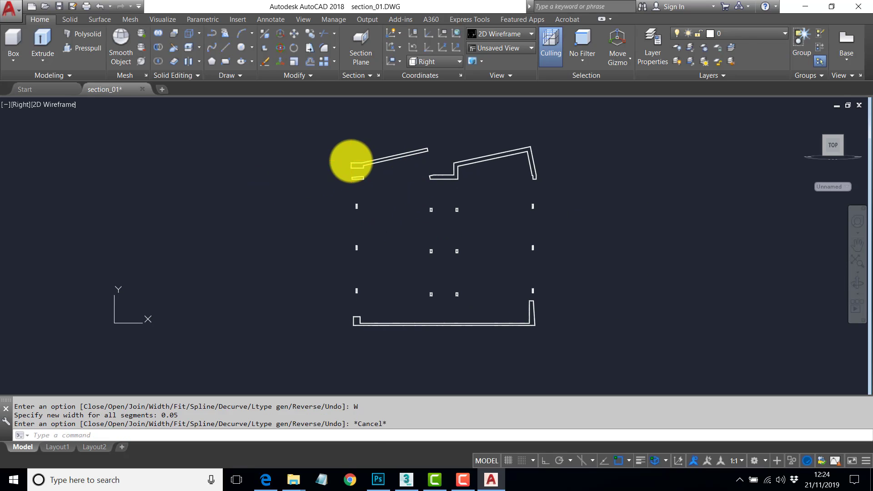
{"action": "scroll", "coordinate": [356, 172], "scroll_direction": "up", "scroll_amount": 3}
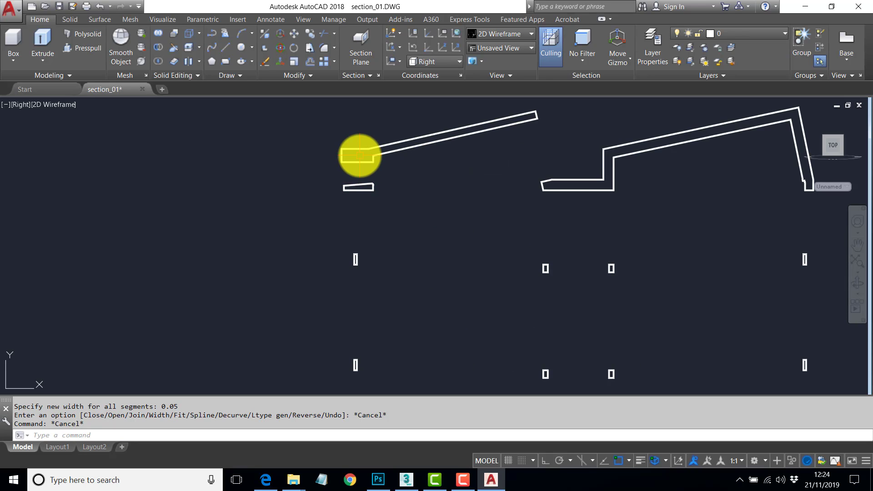
{"action": "scroll", "coordinate": [359, 156], "scroll_direction": "down", "scroll_amount": 3}
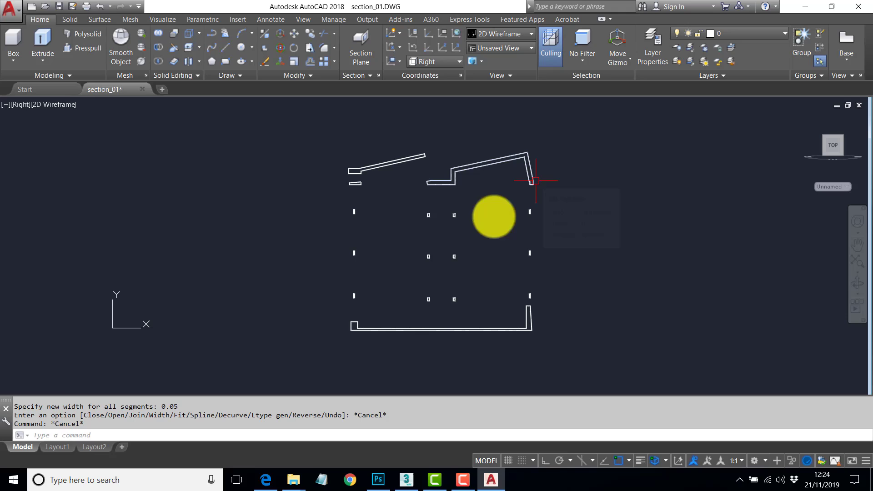
Modify Layout1's page setup to use the Adobe PDF printer with ISO A3 paper
{"action": "left_click", "coordinate": [61, 446]}
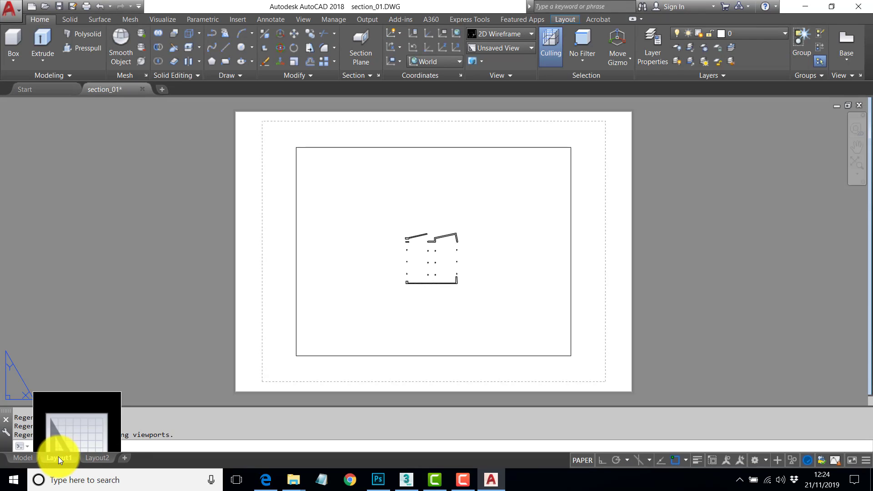
{"action": "right_click", "coordinate": [58, 457]}
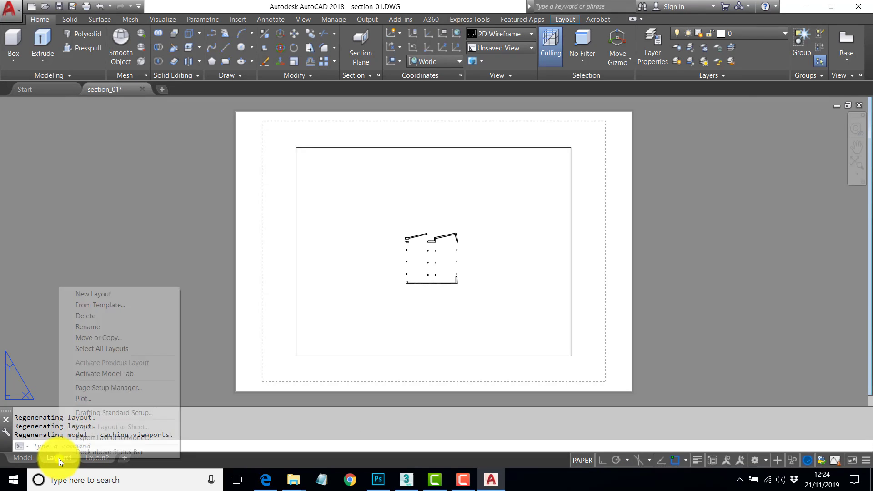
{"action": "left_click", "coordinate": [104, 388]}
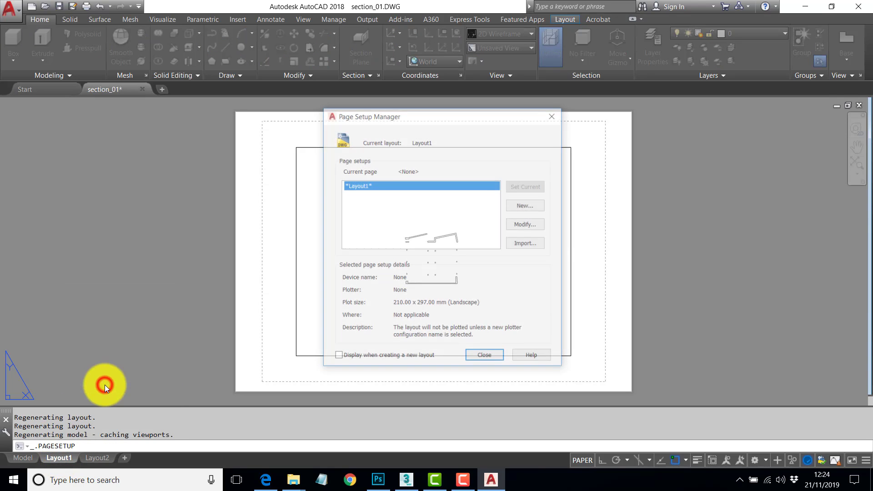
{"action": "left_click", "coordinate": [525, 227]}
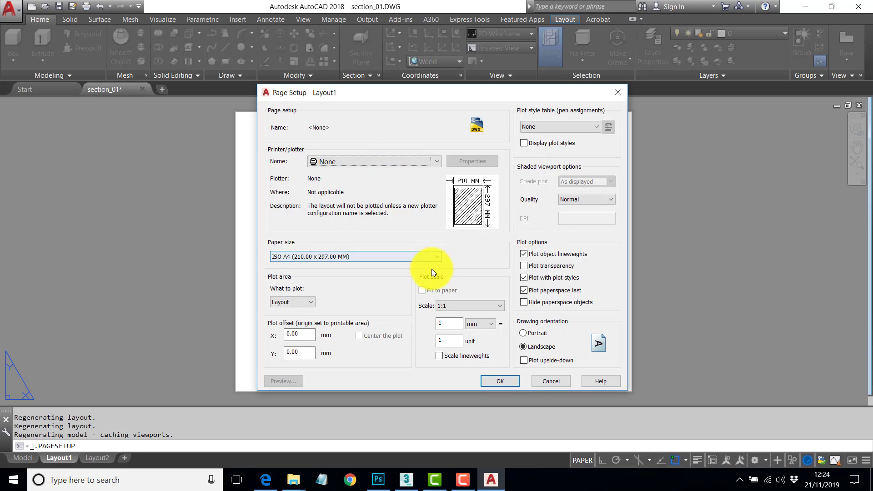
{"action": "left_click", "coordinate": [437, 257]}
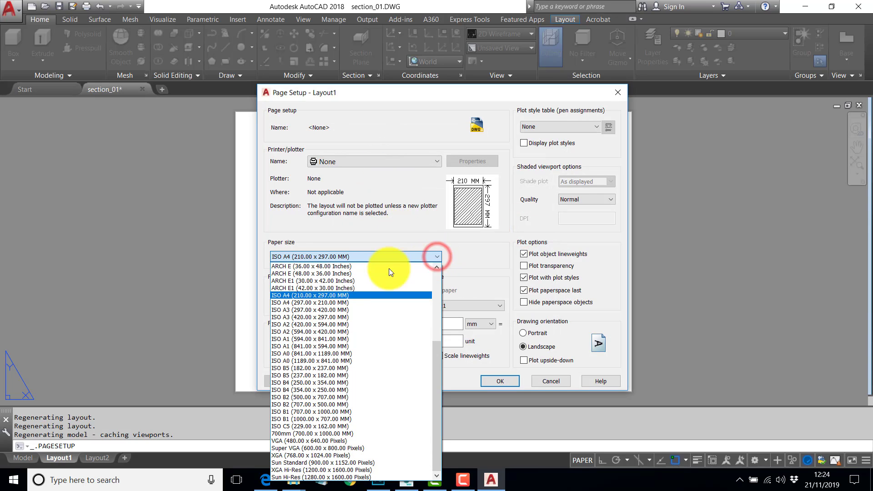
{"action": "left_click", "coordinate": [279, 312]}
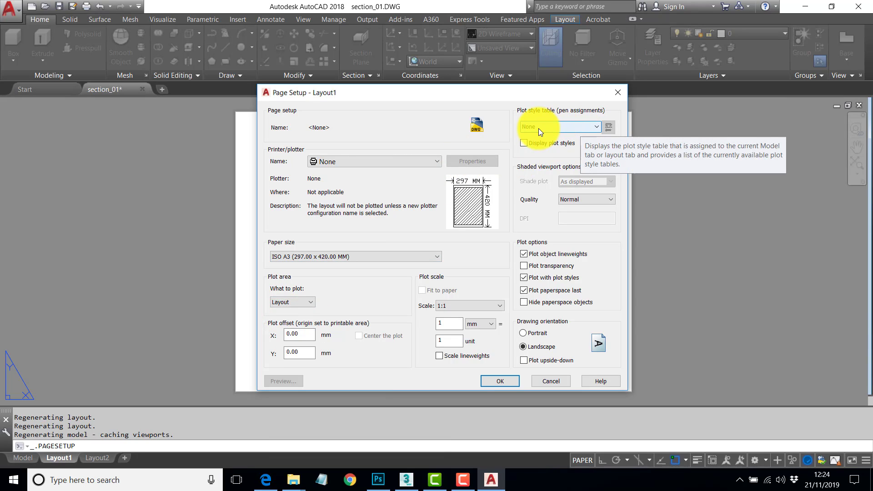
{"action": "left_click", "coordinate": [437, 162]}
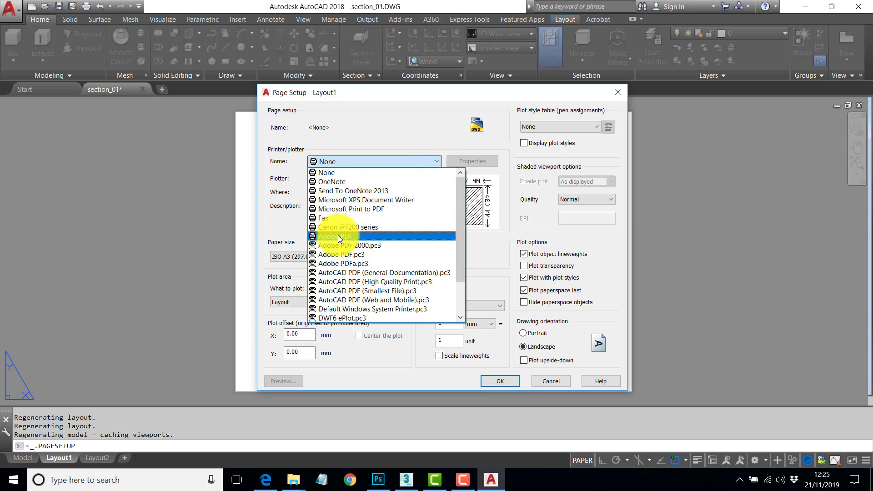
{"action": "left_click", "coordinate": [337, 235]}
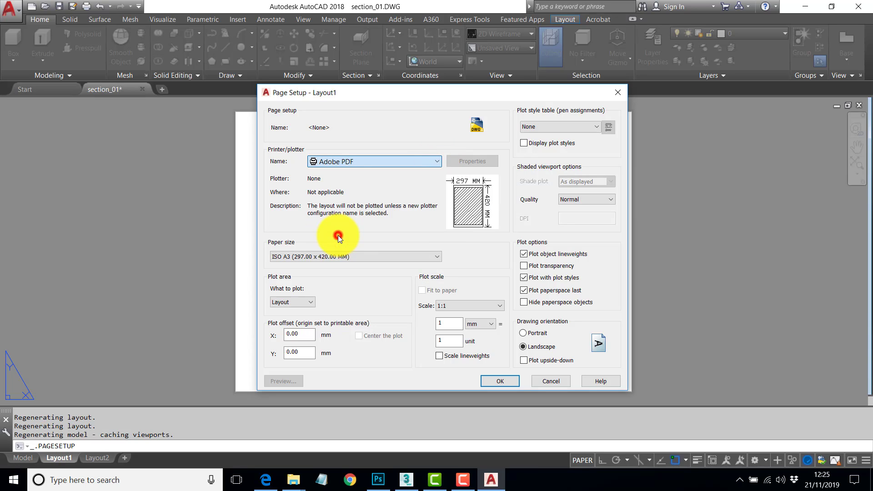
{"action": "left_click", "coordinate": [504, 380]}
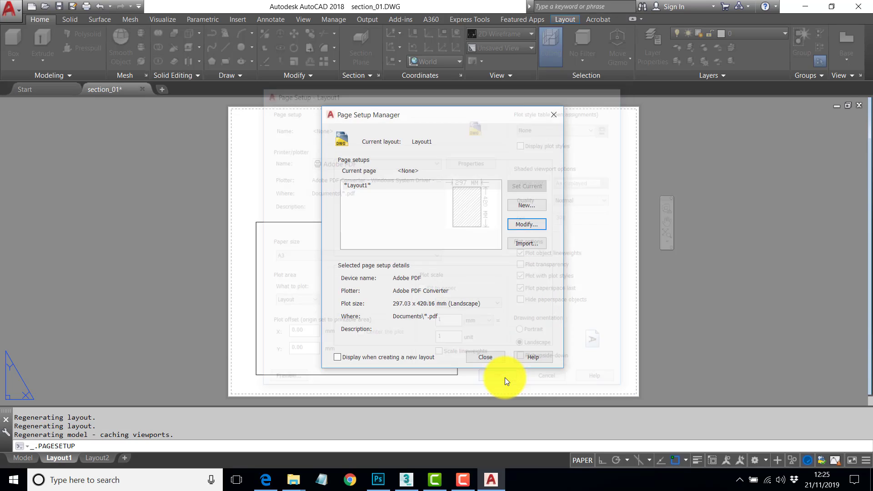
Stretch the layout viewport's corners to the corners of the A3 sheet
{"action": "left_click", "coordinate": [485, 356]}
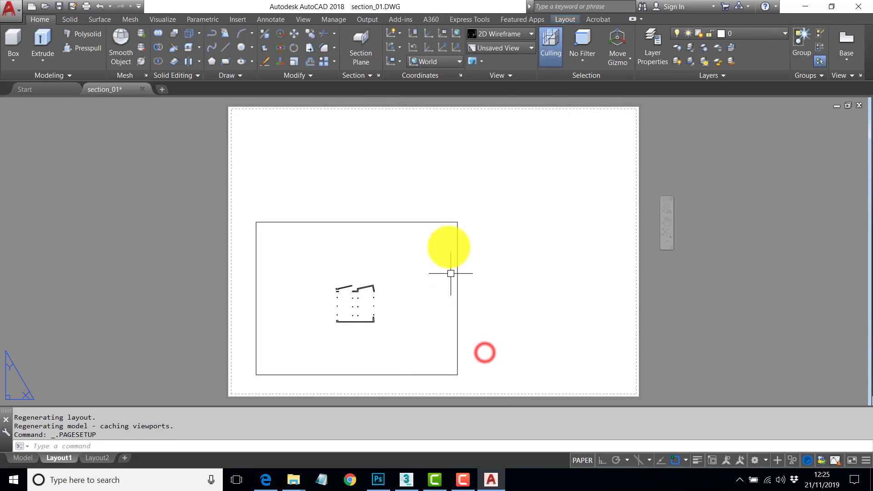
{"action": "left_click", "coordinate": [458, 222]}
{"action": "left_click", "coordinate": [457, 222]}
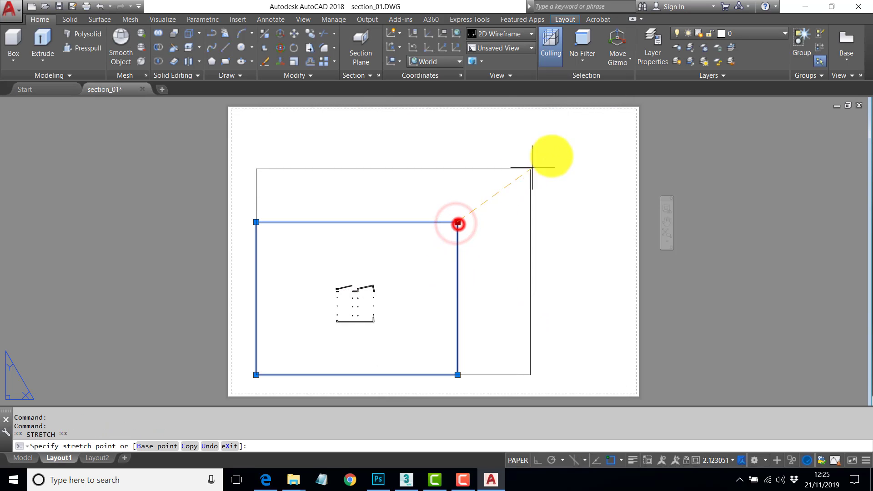
{"action": "left_click", "coordinate": [642, 105]}
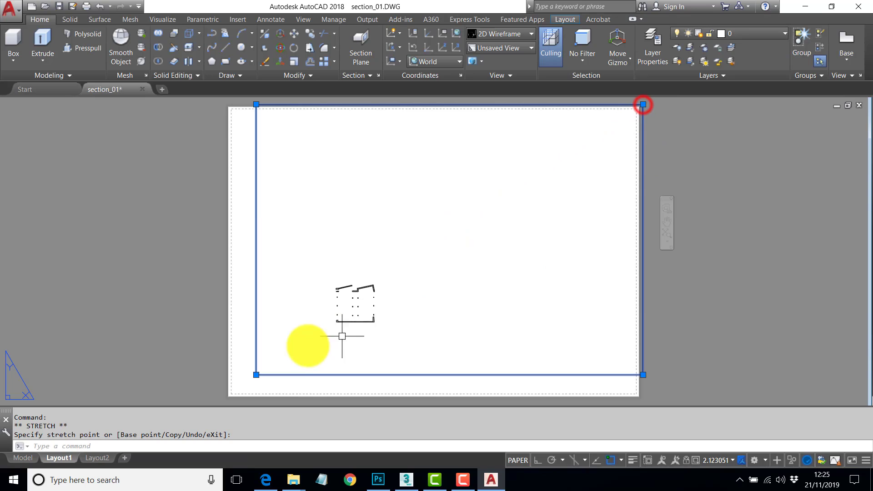
{"action": "left_click", "coordinate": [256, 375]}
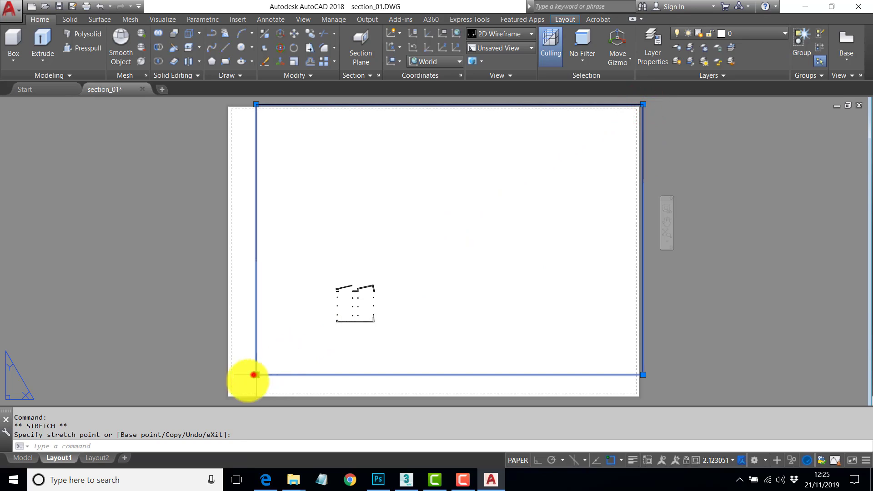
{"action": "left_click", "coordinate": [224, 400]}
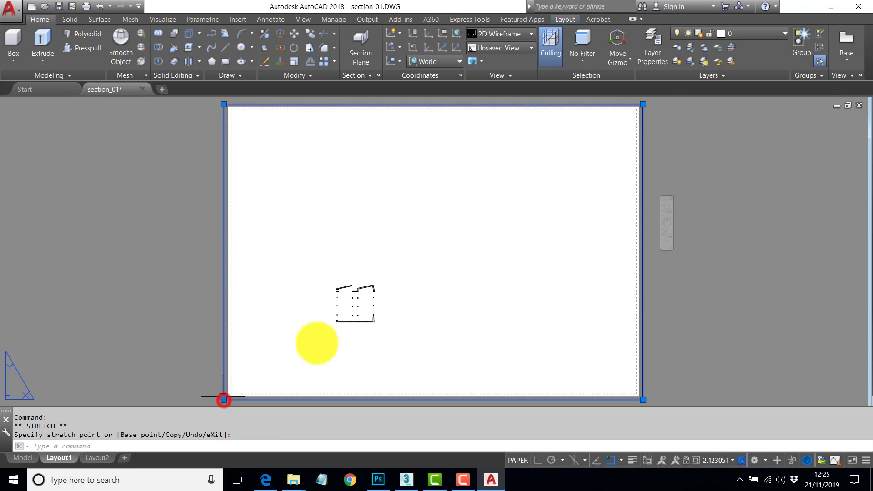
Zoom and centre the section inside the viewport so it fills the sheet
{"action": "double_click", "coordinate": [432, 263]}
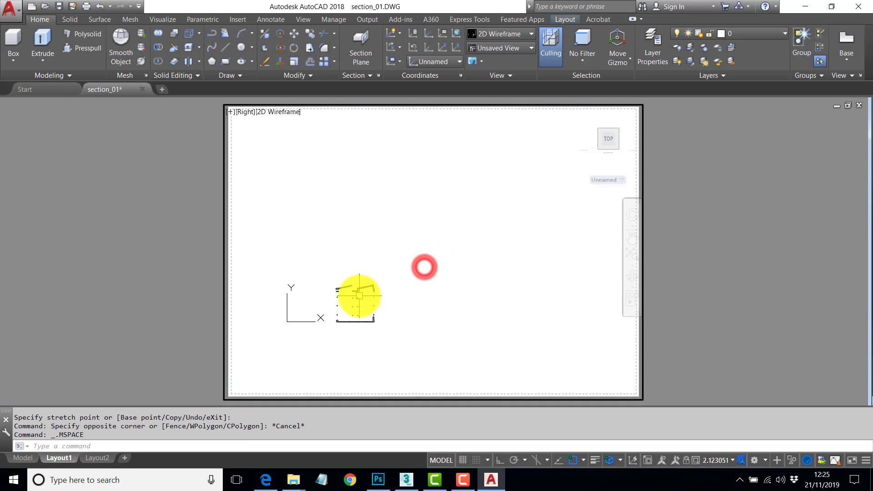
{"action": "mouse_move", "coordinate": [356, 292]}
{"action": "middle_mouse_down"}
{"action": "mouse_move", "coordinate": [432, 258]}
{"action": "mouse_move", "coordinate": [450, 225]}
{"action": "middle_mouse_up"}
{"action": "scroll", "coordinate": [435, 258], "scroll_direction": "up", "scroll_amount": 8}
{"action": "type", "text": "Z"}
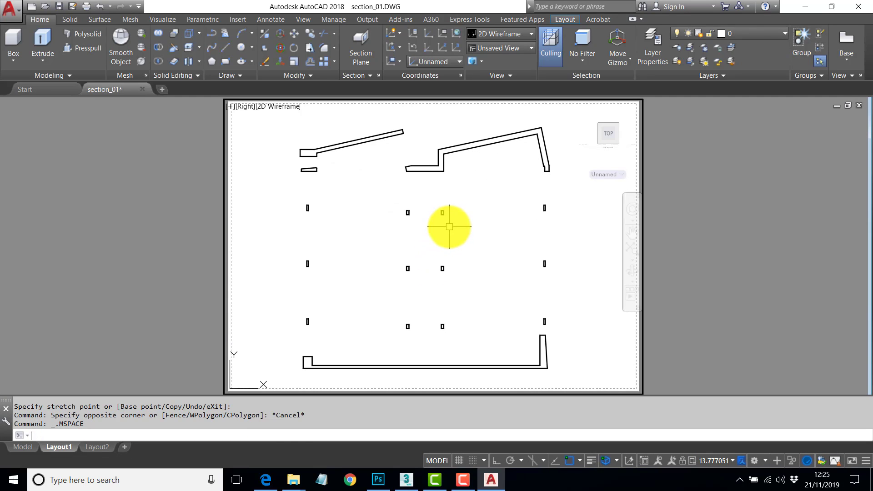
{"action": "key", "text": "Return"}
{"action": "mouse_move", "coordinate": [449, 256]}
{"action": "left_mouse_down"}
{"action": "mouse_move", "coordinate": [446, 205]}
{"action": "mouse_move", "coordinate": [444, 217]}
{"action": "left_mouse_up"}
{"action": "middle_click_drag", "start_coordinate": [444, 217], "coordinate": [456, 227]}
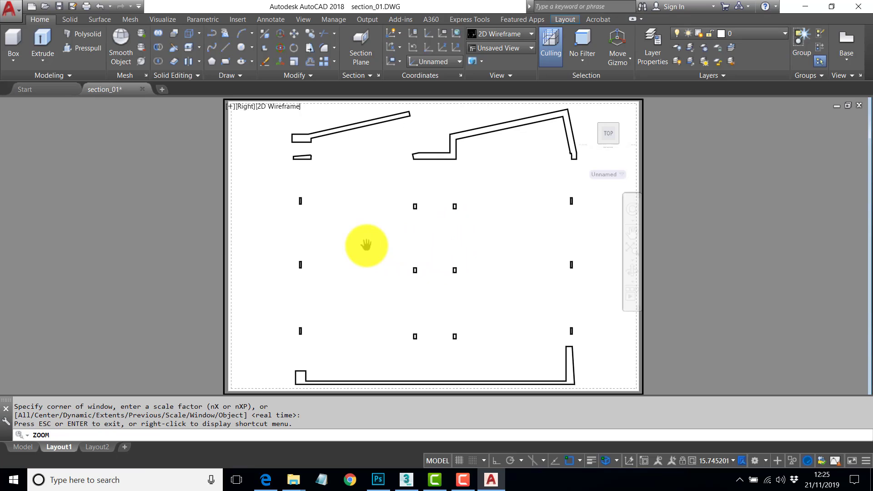
{"action": "key", "text": "Escape"}
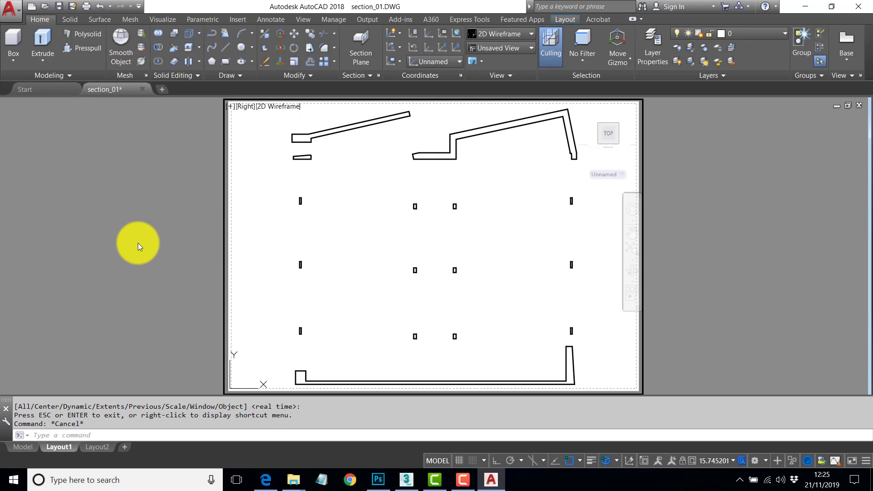
{"action": "double_click", "coordinate": [157, 240]}
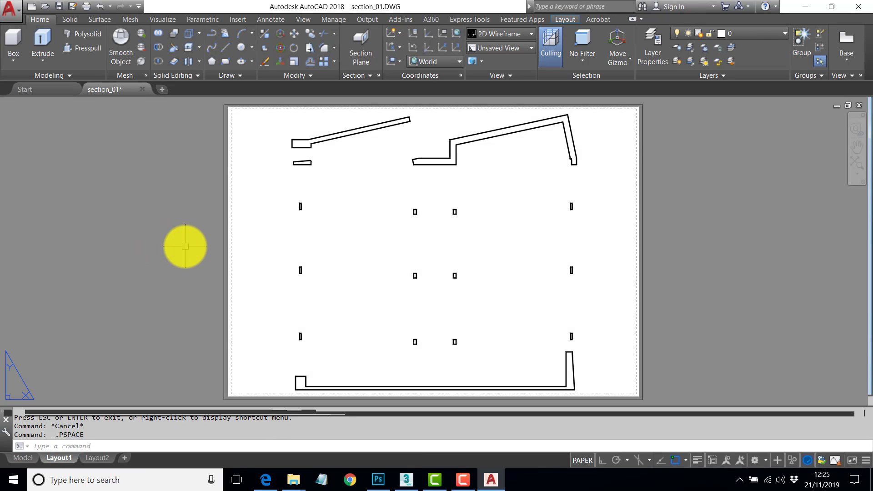
Plot Layout1 with PLOT to section_01_lines.pdf, overwriting the existing file
{"action": "type", "text": "PLOT"}
{"action": "key", "text": "Return"}
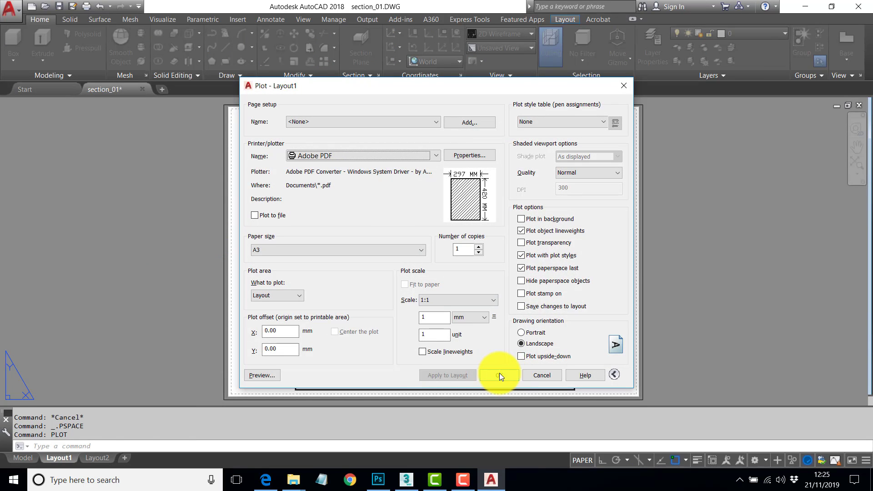
{"action": "left_click", "coordinate": [499, 373]}
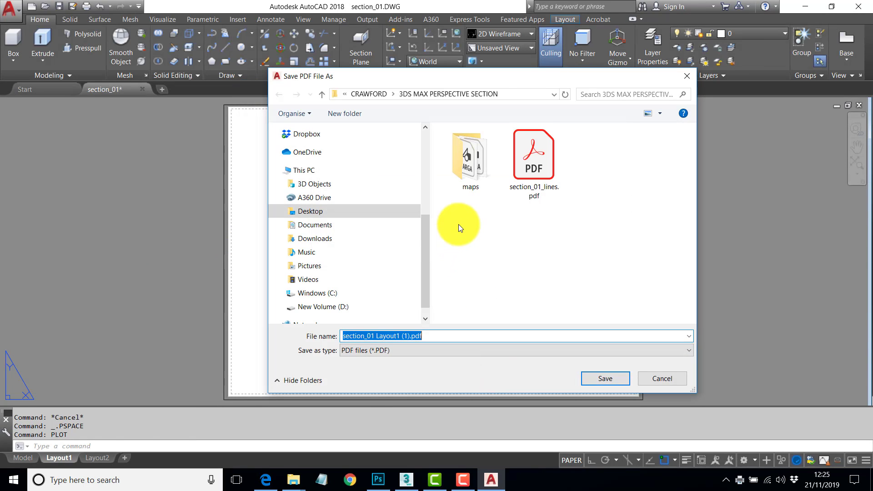
{"action": "left_click", "coordinate": [526, 164]}
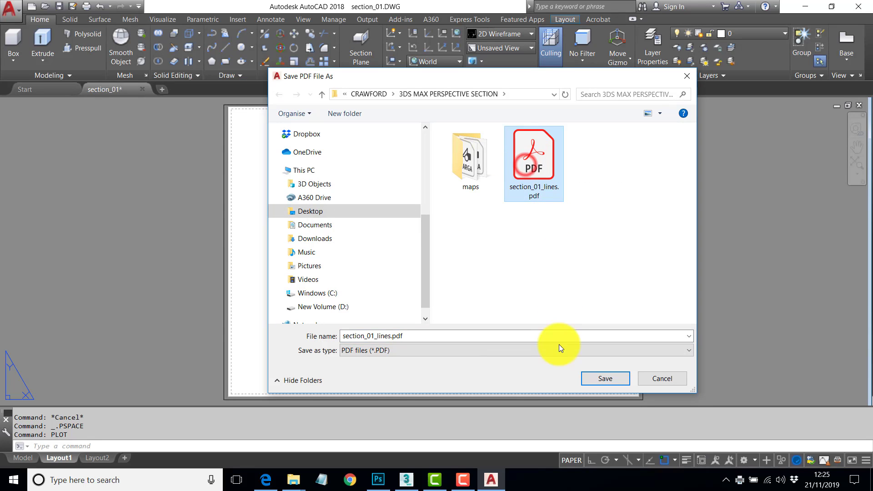
{"action": "left_click", "coordinate": [609, 379]}
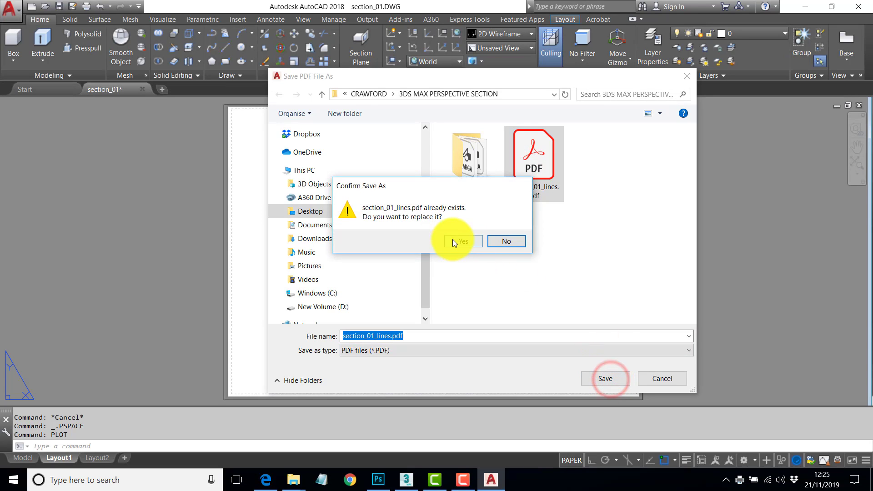
{"action": "left_click", "coordinate": [460, 239]}
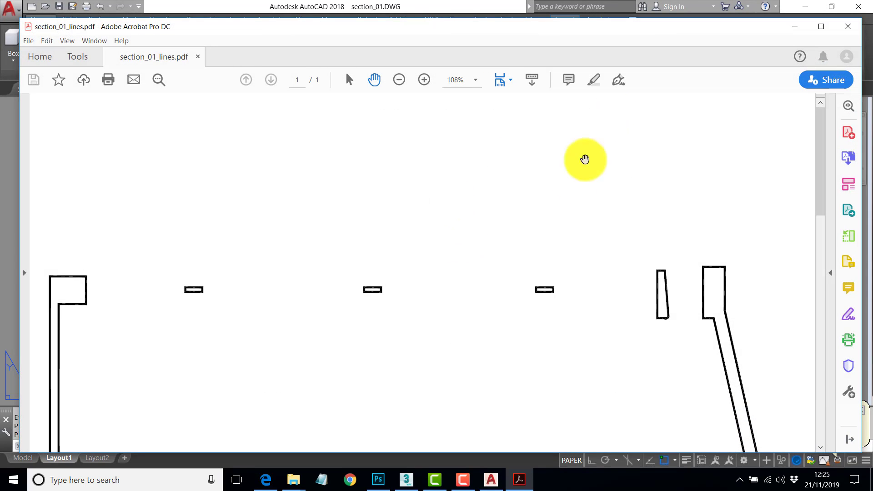
Rotate page 1 of section_01_lines.pdf counter-clockwise to landscape
{"action": "left_click", "coordinate": [25, 273]}
{"action": "left_click", "coordinate": [31, 109]}
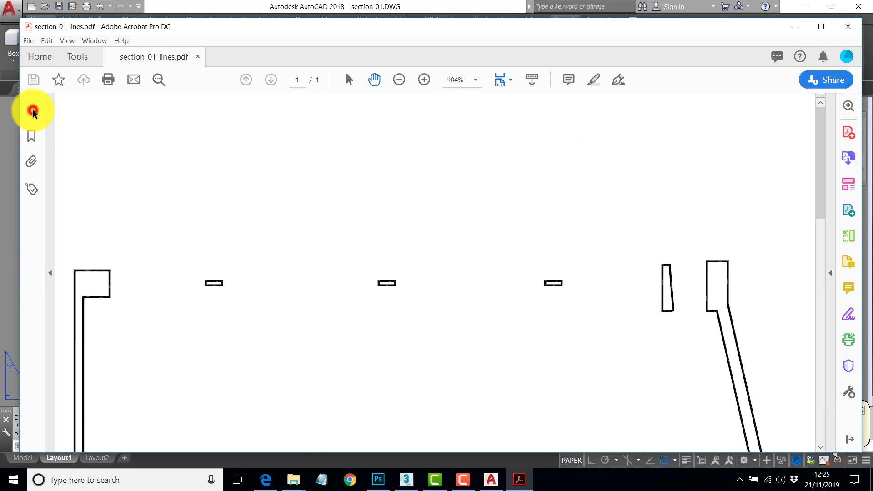
{"action": "left_click", "coordinate": [115, 195]}
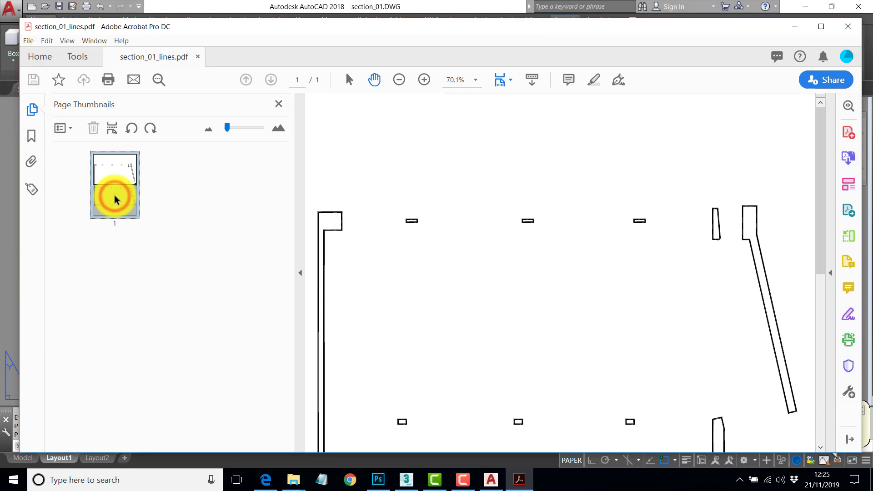
{"action": "left_click", "coordinate": [132, 128]}
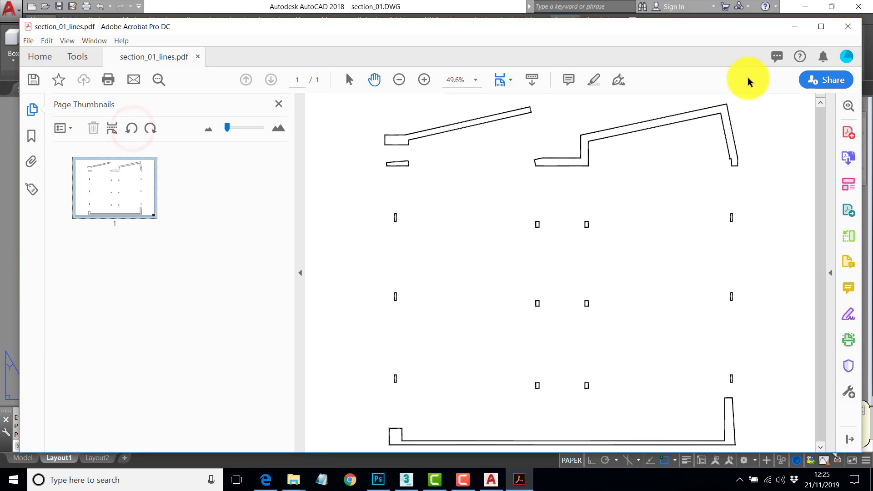
Close Acrobat saving the rotation, then start quitting AutoCAD
{"action": "left_click", "coordinate": [848, 30]}
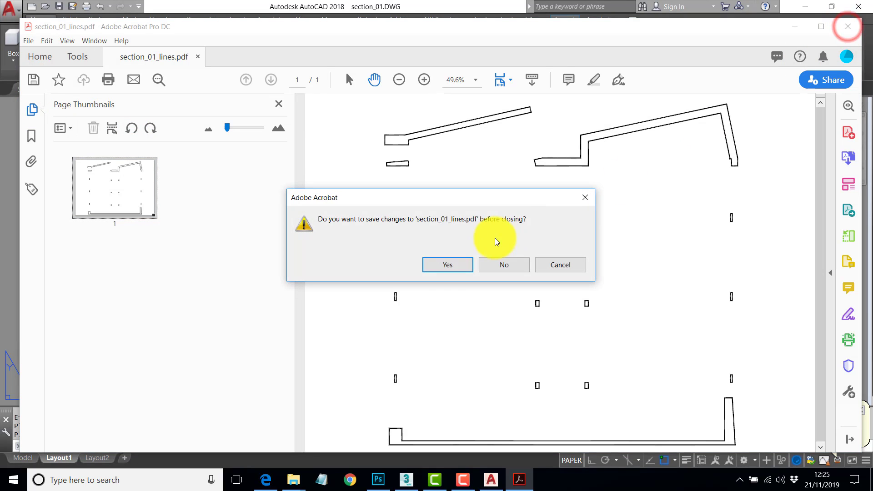
{"action": "left_click", "coordinate": [446, 268]}
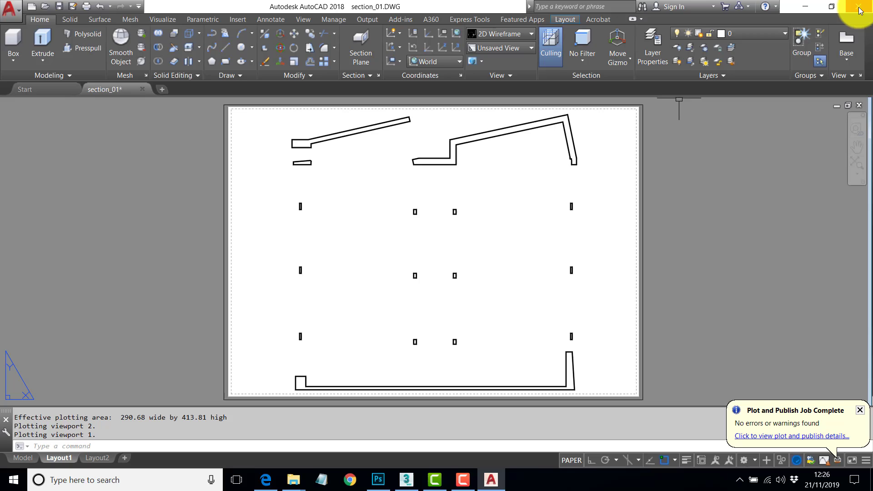
{"action": "left_click", "coordinate": [859, 7]}
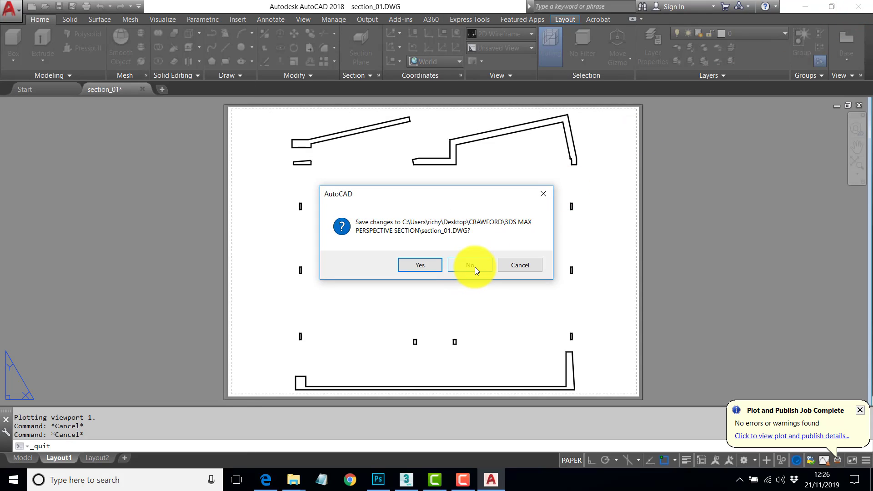
Save section_01.DWG on exit, then overwrite BARE_STRUCTURE_SLICED_MODEL.max in 3DS MAX PERSPECTIVE SECTION
{"action": "left_click", "coordinate": [423, 265]}
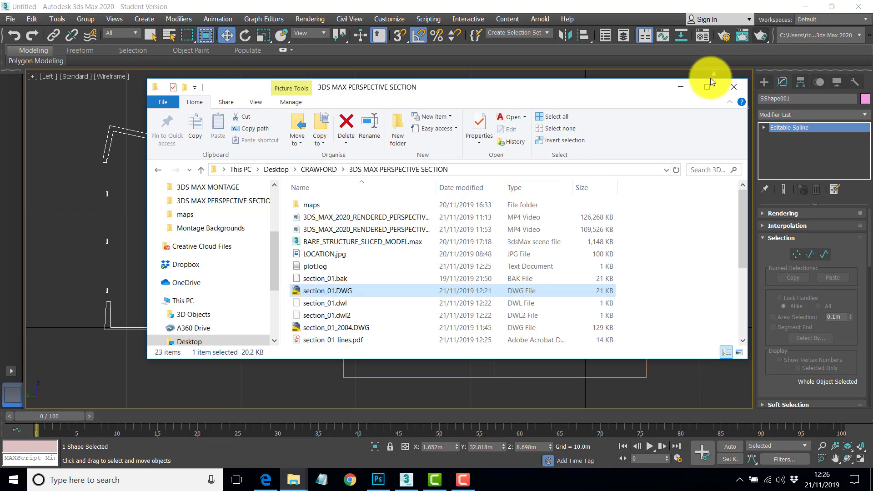
{"action": "left_click", "coordinate": [740, 91]}
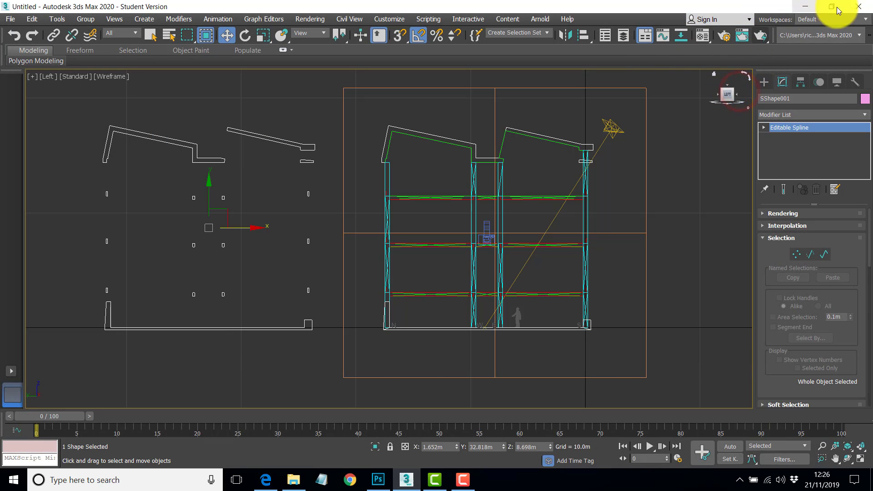
{"action": "left_click", "coordinate": [10, 19]}
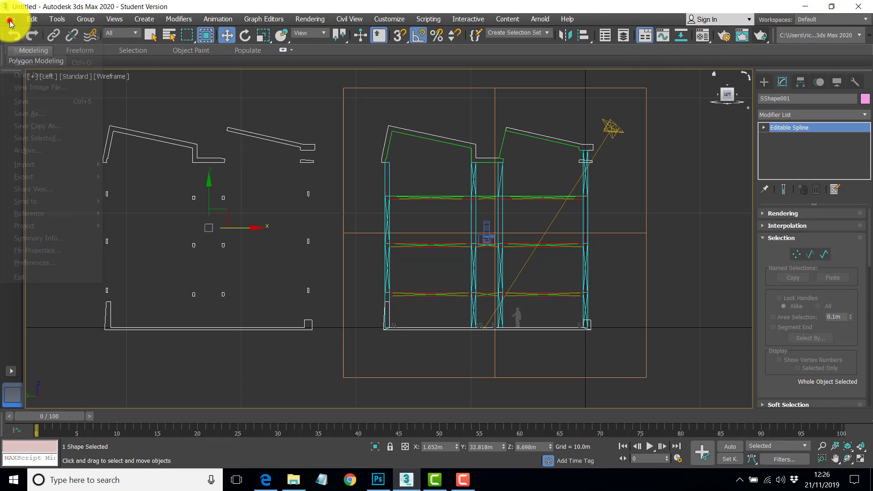
{"action": "left_click", "coordinate": [26, 113]}
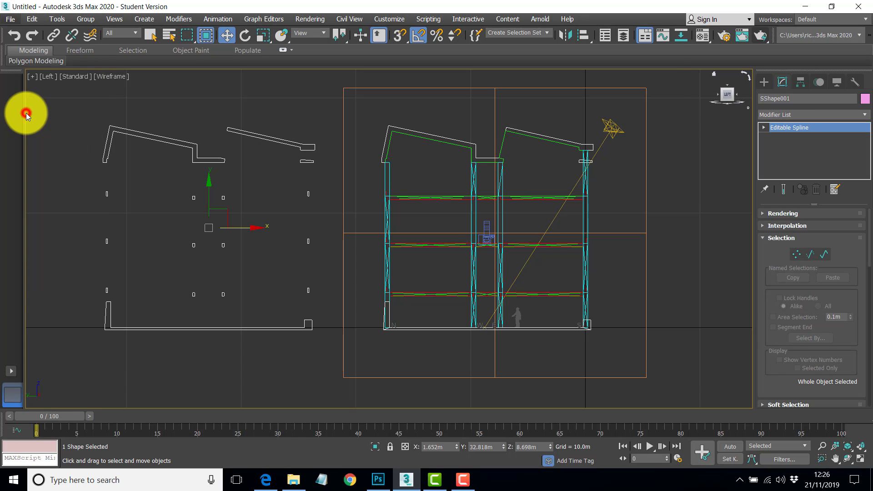
{"action": "left_click", "coordinate": [39, 120]}
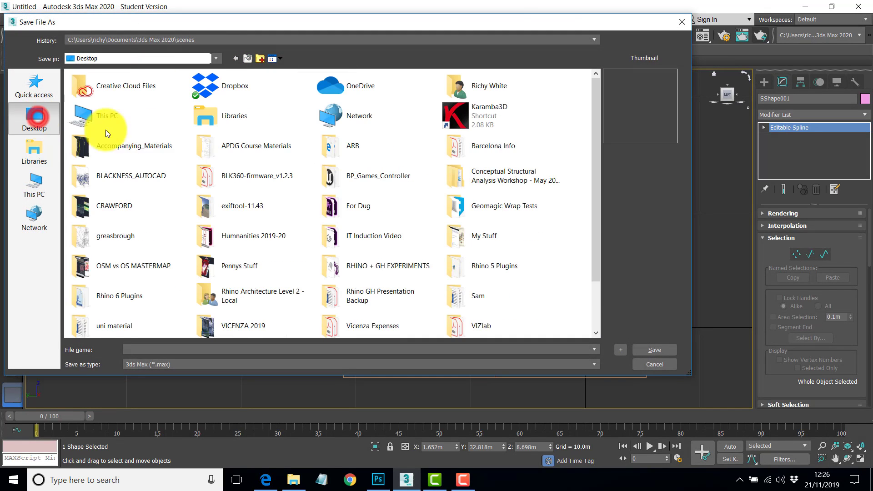
{"action": "left_click", "coordinate": [109, 205]}
{"action": "double_click", "coordinate": [109, 205]}
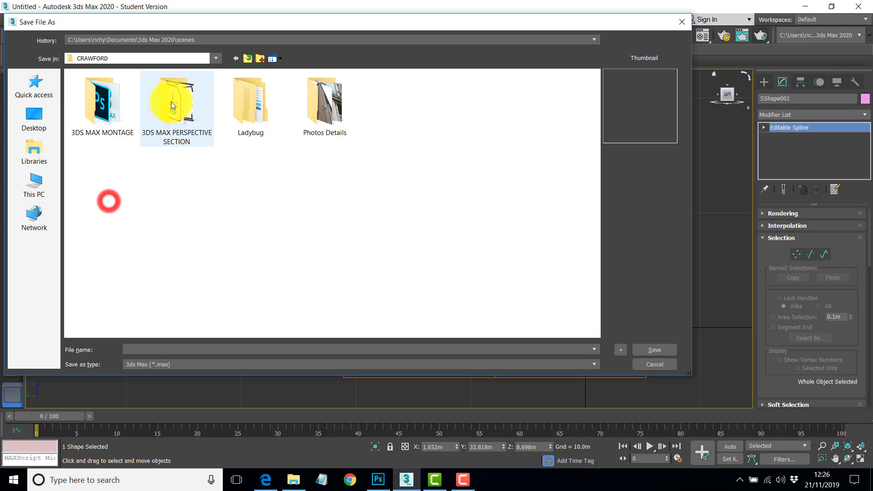
{"action": "double_click", "coordinate": [180, 112]}
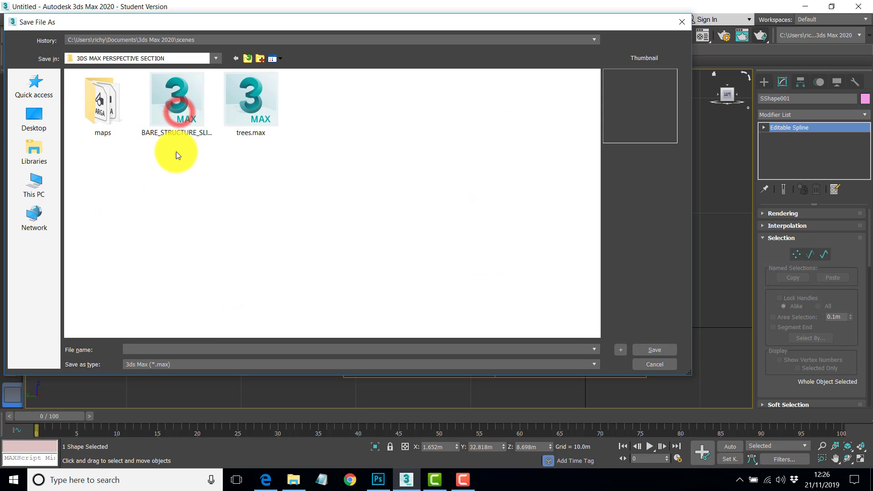
{"action": "left_click", "coordinate": [176, 110]}
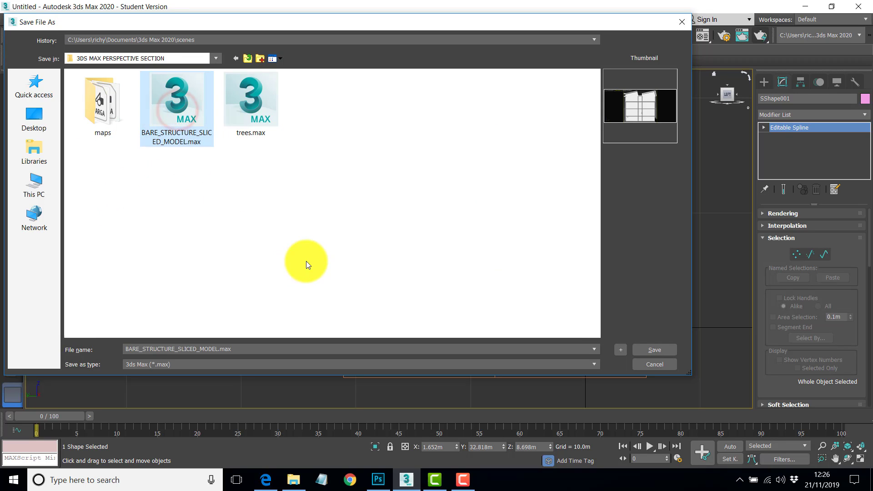
{"action": "left_click", "coordinate": [654, 350]}
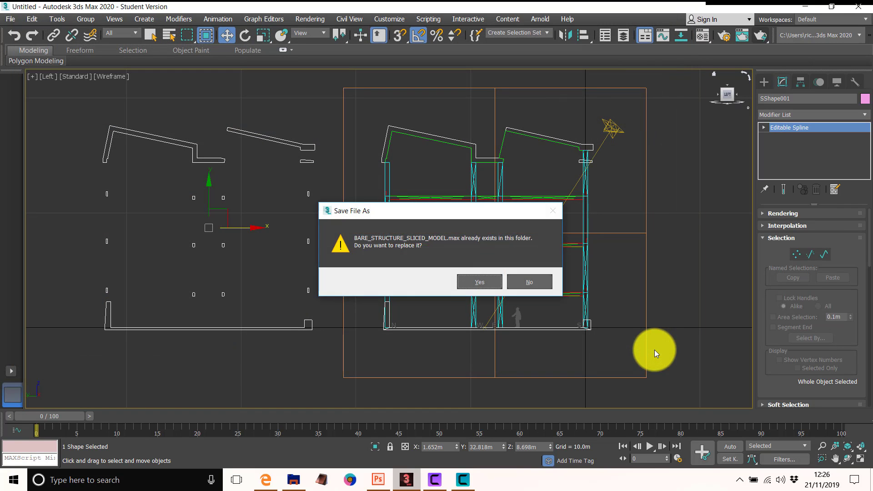
{"action": "left_click", "coordinate": [487, 279]}
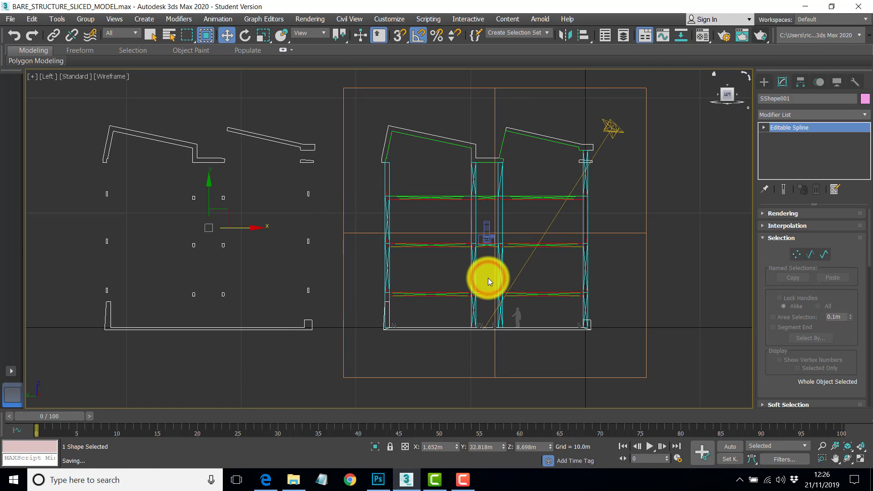
Quit 3ds Max, then close STRIP_LARGE.jpg unsaved, suncalc.jpg saved, and LOCATION.jpg
{"action": "left_click", "coordinate": [857, 9]}
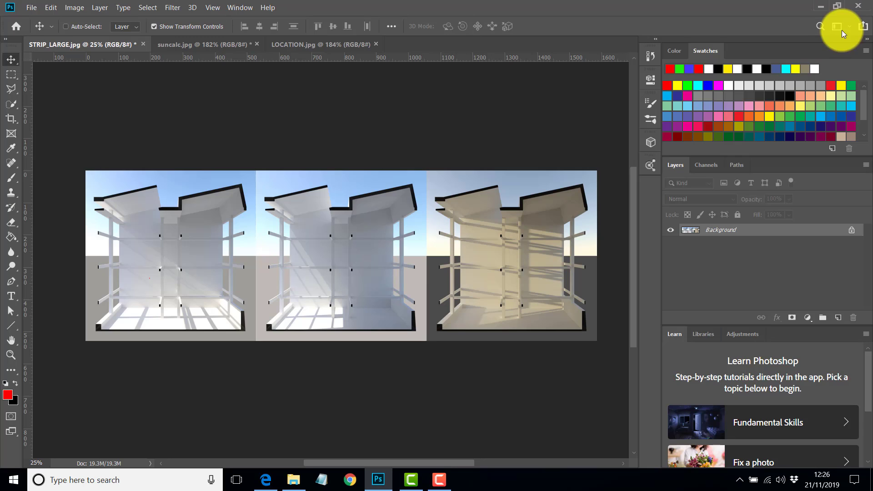
{"action": "left_click", "coordinate": [143, 43]}
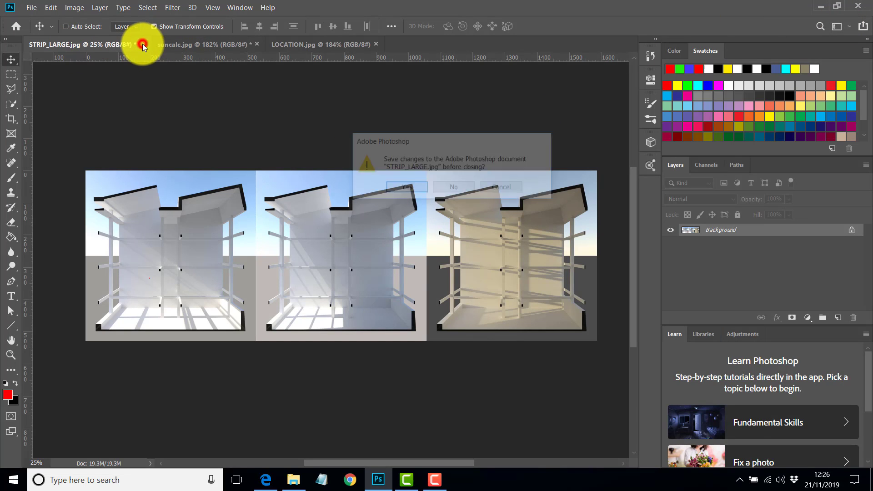
{"action": "left_click", "coordinate": [450, 186]}
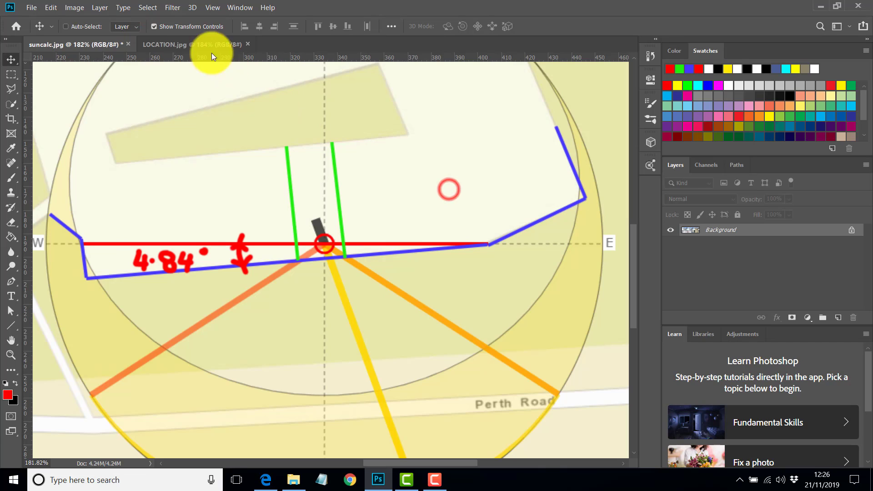
{"action": "left_click", "coordinate": [128, 44]}
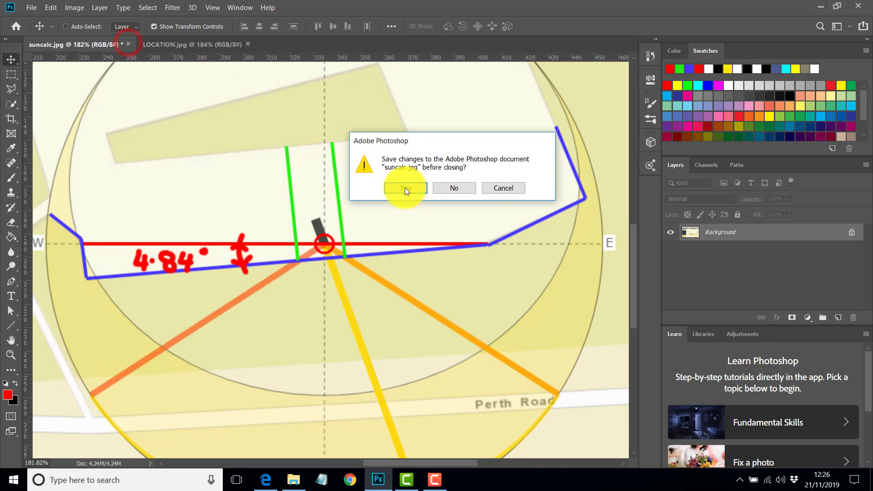
{"action": "left_click", "coordinate": [405, 187]}
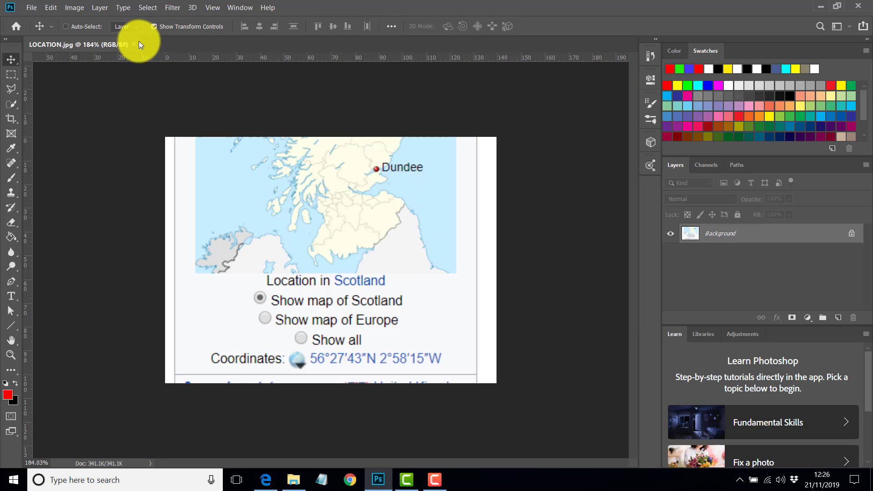
{"action": "left_click", "coordinate": [135, 43]}
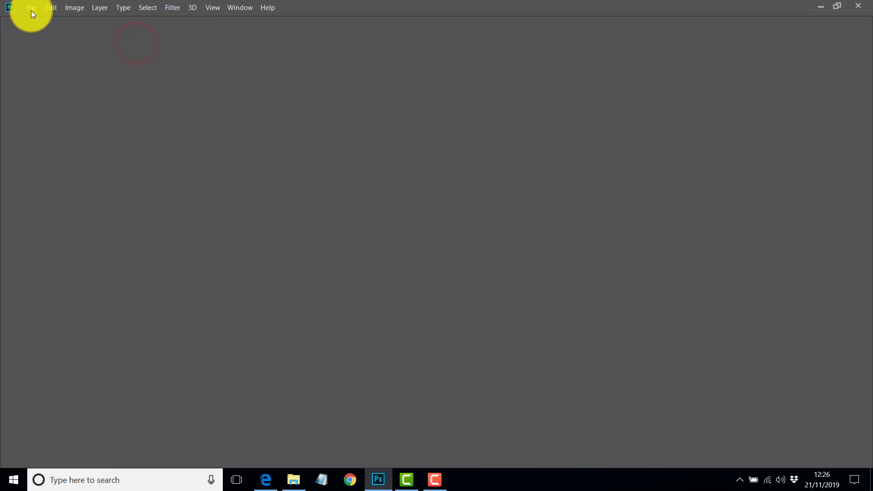
In the Open dialog, search the Windows (C:) drive for SUMMER files
{"action": "left_click", "coordinate": [31, 10]}
{"action": "left_click", "coordinate": [40, 28]}
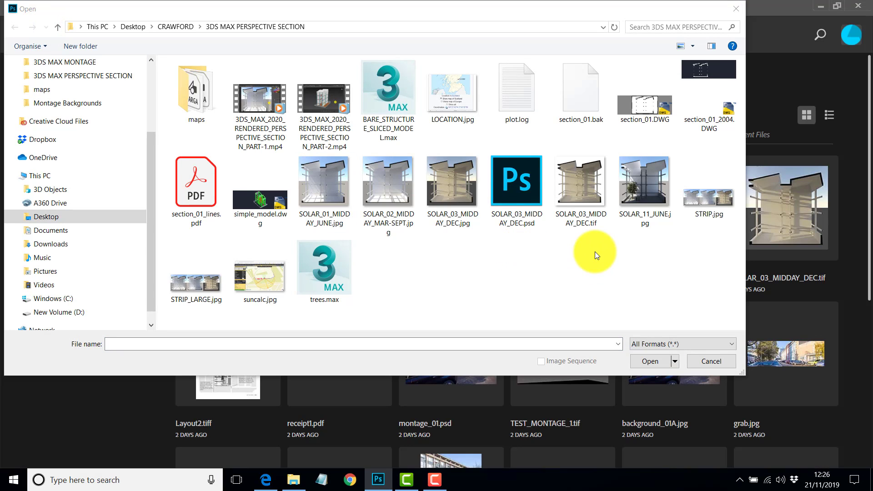
{"action": "left_click", "coordinate": [595, 252]}
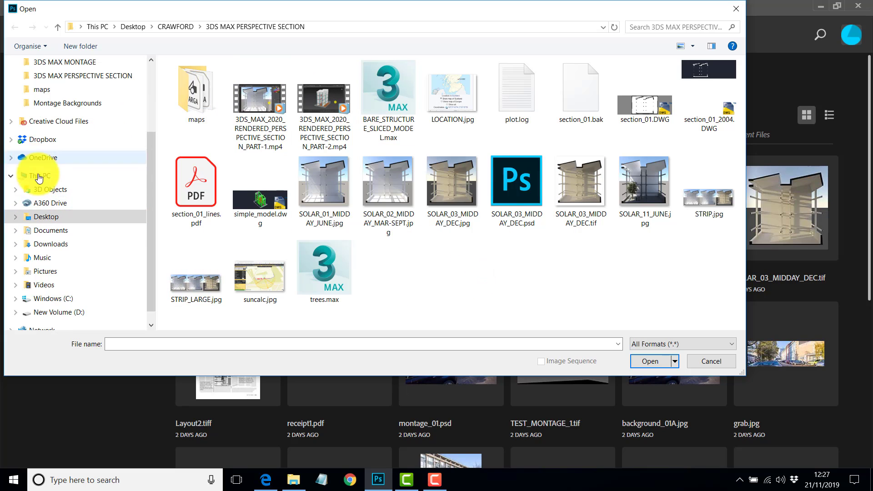
{"action": "left_click", "coordinate": [55, 298]}
{"action": "left_click", "coordinate": [152, 345]}
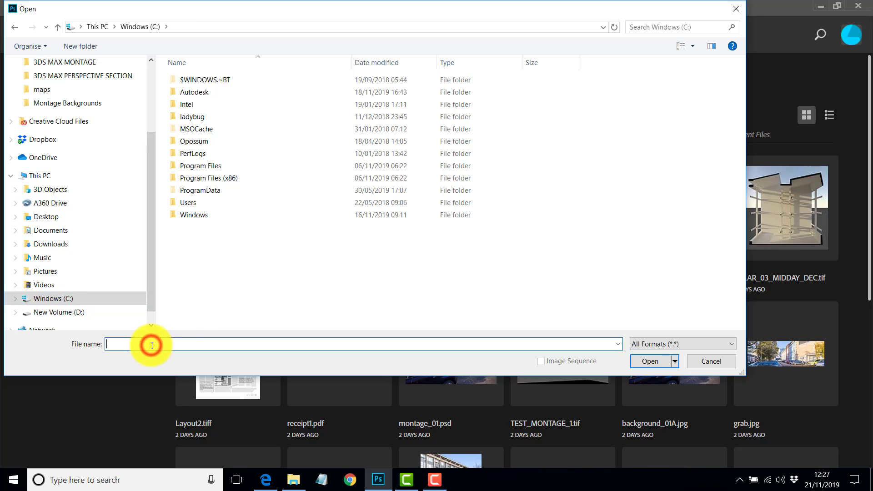
{"action": "left_click", "coordinate": [719, 25]}
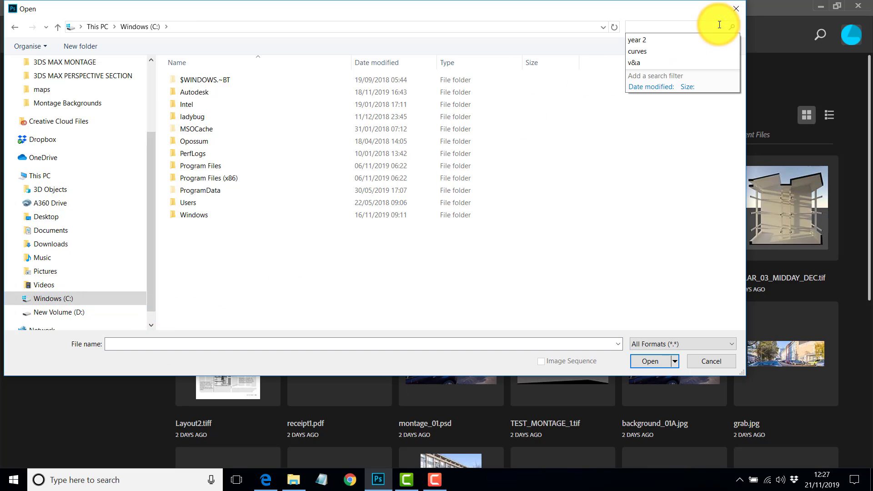
{"action": "key", "text": "Return"}
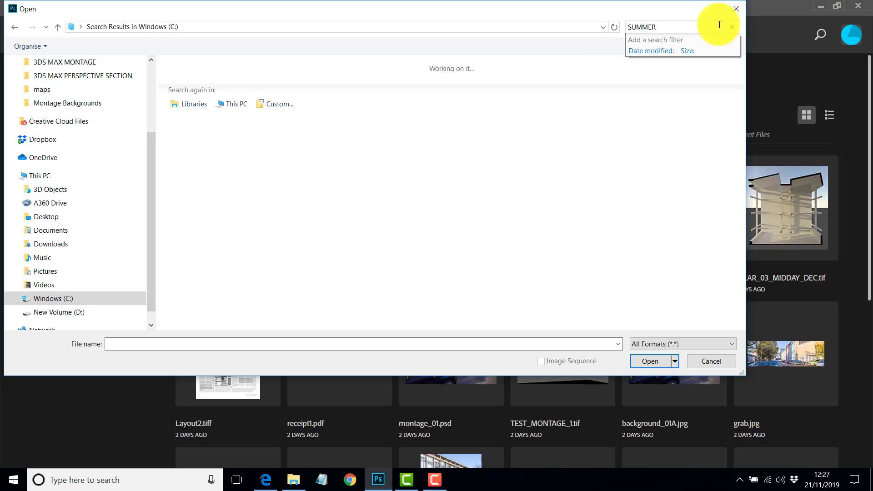
Search C: and New Volume (D:) for *.TIF, then close the Open dialog
{"action": "left_click", "coordinate": [679, 27]}
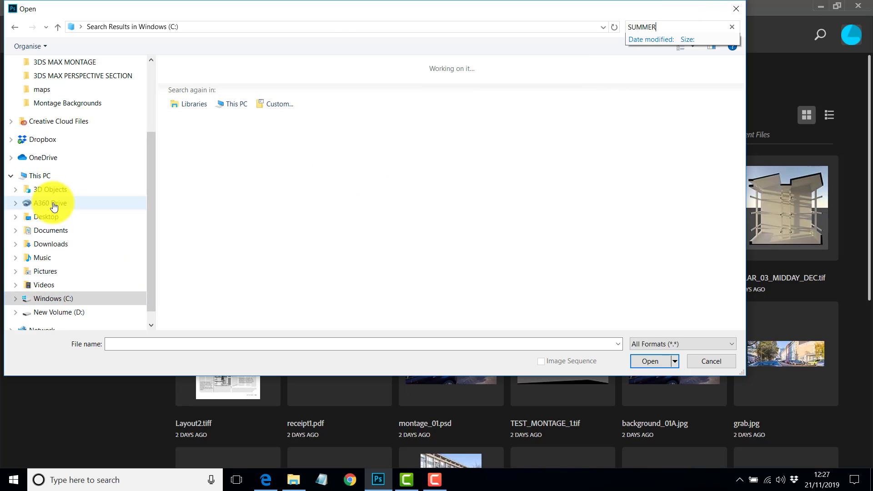
{"action": "left_click", "coordinate": [663, 27]}
{"action": "double_click", "coordinate": [664, 26]}
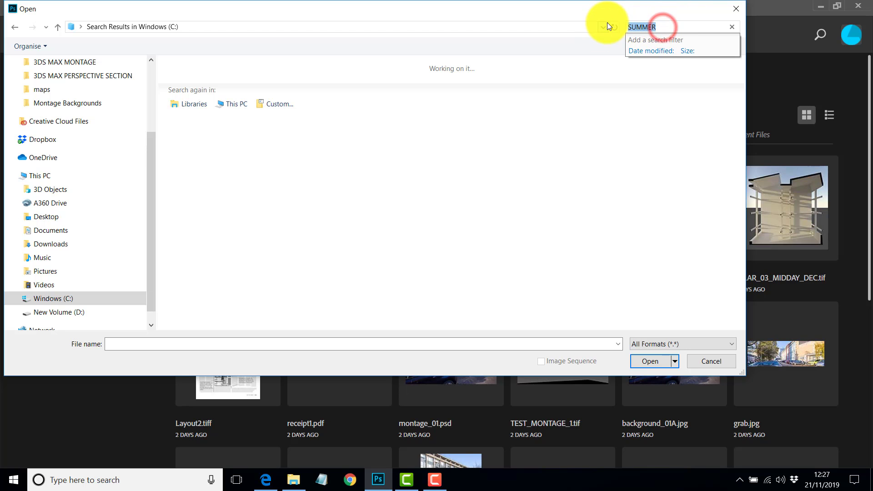
{"action": "type", "text": "*."}
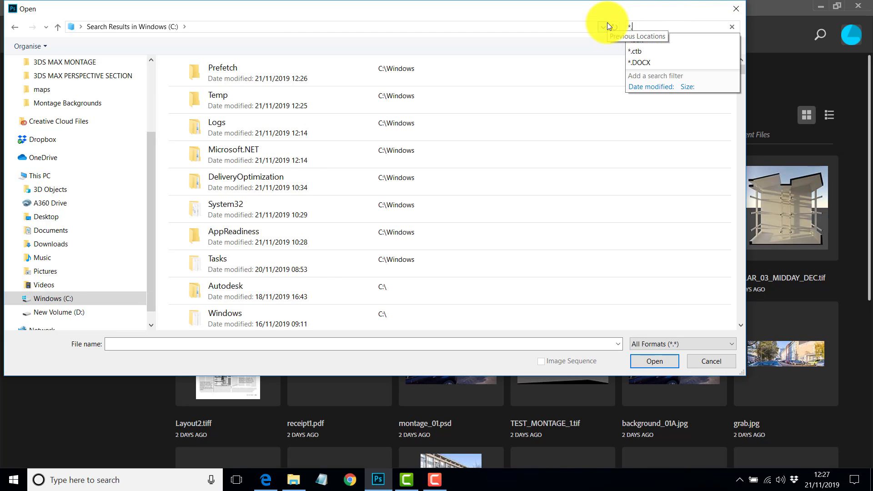
{"action": "type", "text": "TIF"}
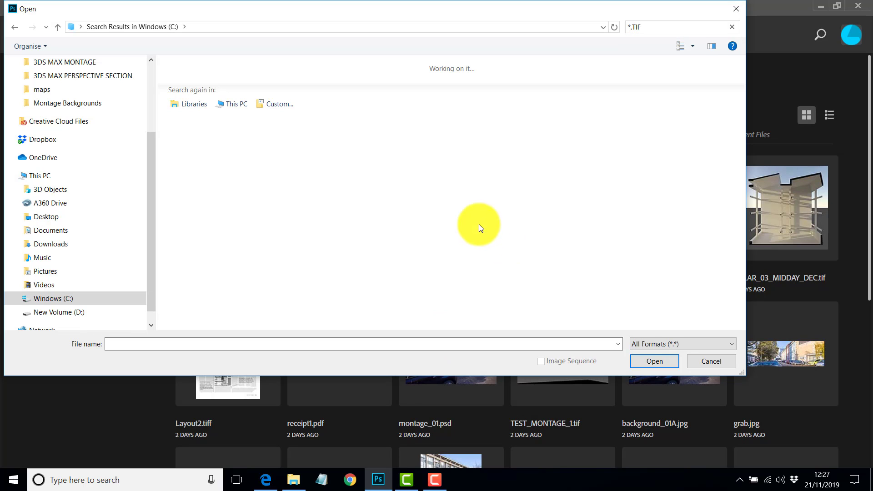
{"action": "left_click", "coordinate": [50, 312]}
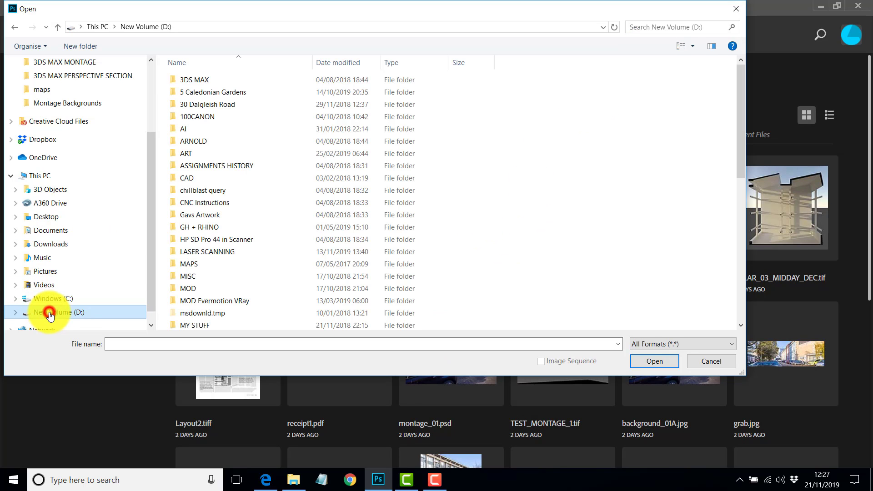
{"action": "left_click", "coordinate": [694, 26]}
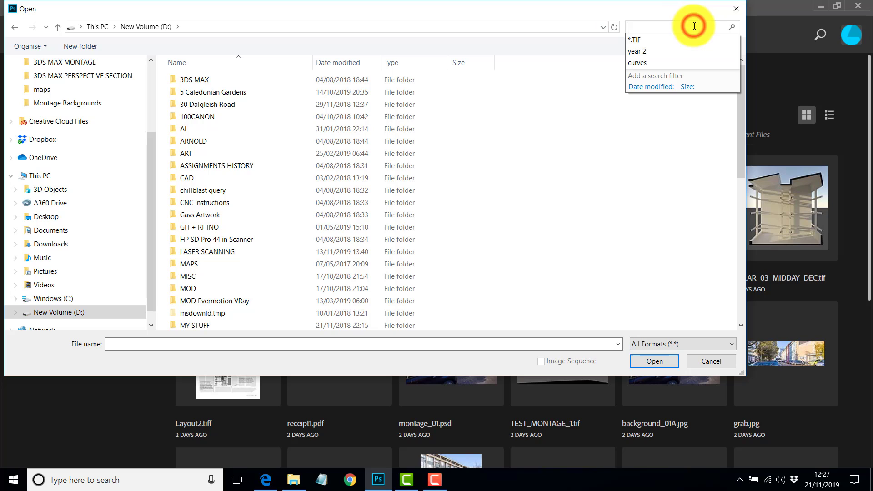
{"action": "left_click", "coordinate": [649, 41]}
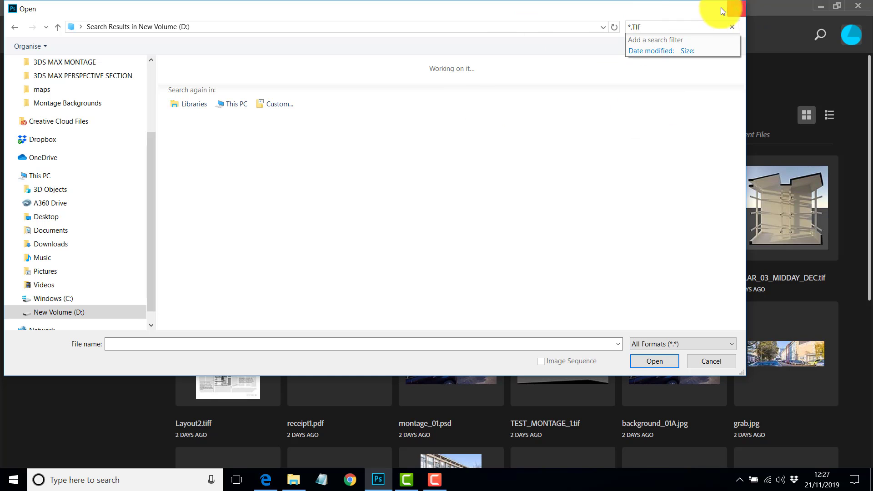
{"action": "left_click", "coordinate": [733, 7]}
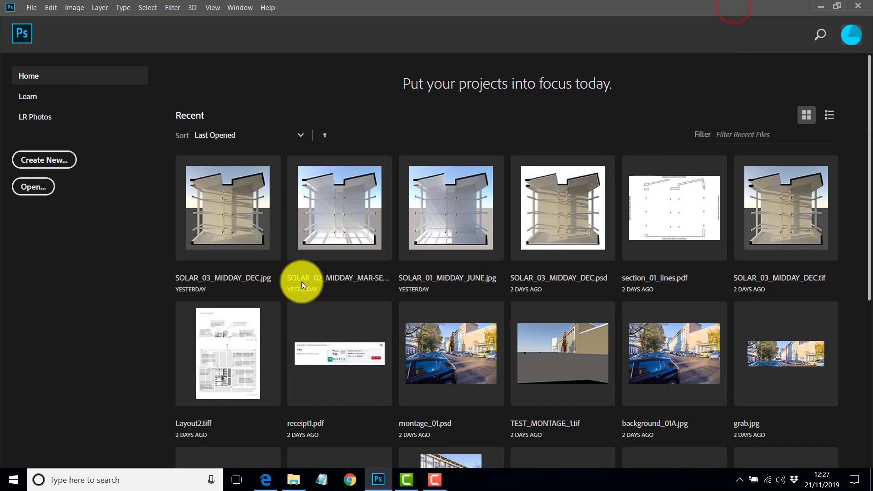
Bring up the project folder in File Explorer and enlarge its window
{"action": "left_click", "coordinate": [68, 326]}
{"action": "left_click", "coordinate": [294, 480]}
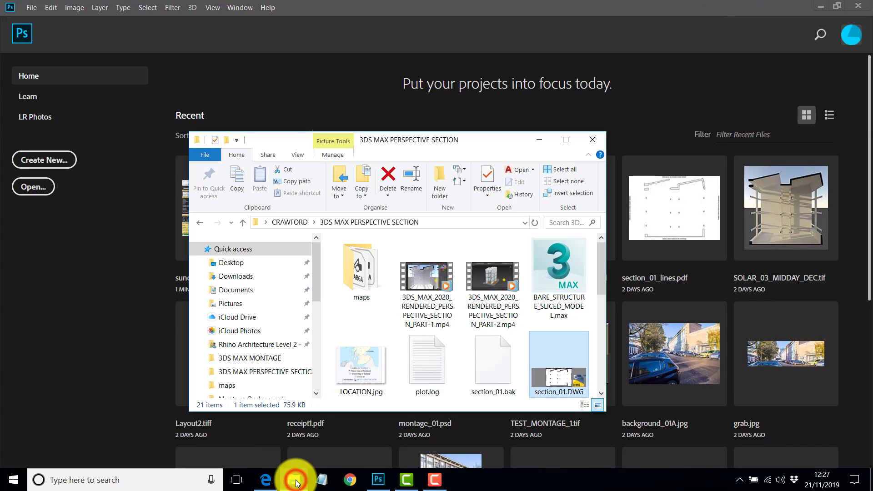
{"action": "left_click_drag", "start_coordinate": [190, 134], "coordinate": [59, 13]}
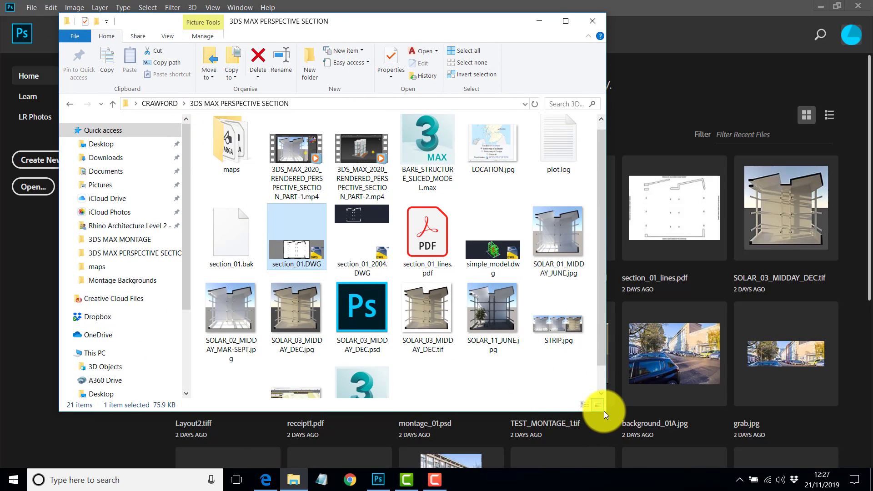
{"action": "left_click_drag", "start_coordinate": [604, 412], "coordinate": [740, 435]}
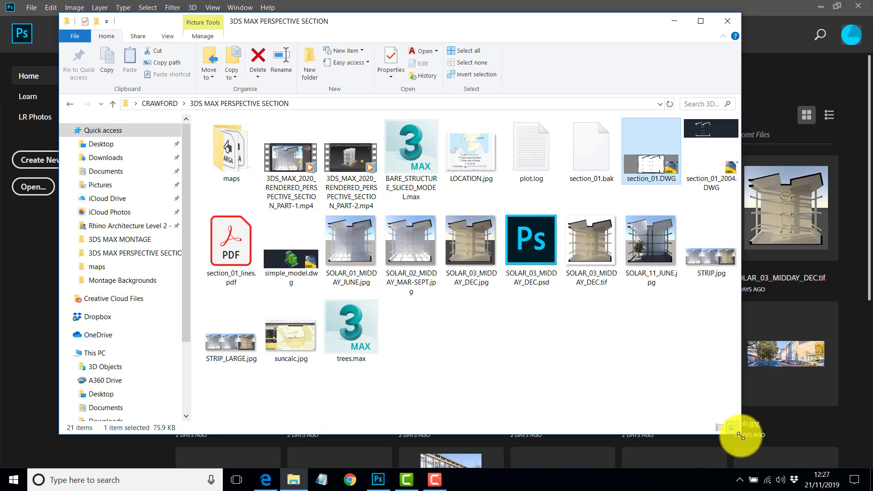
{"action": "left_click", "coordinate": [562, 338]}
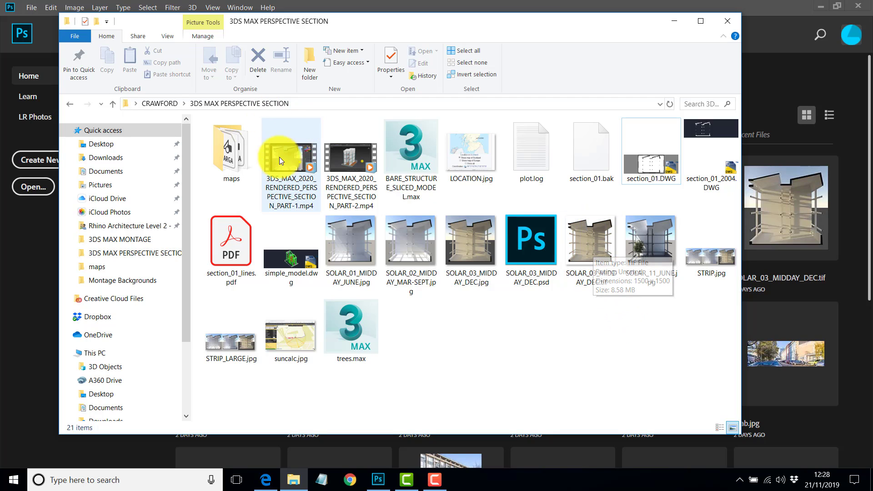
Find SUMMER_SOLSTICE_10-30_AM.tif in 3DS MAX PERSPECTIVE SECTION, then return to Photoshop
{"action": "double_click", "coordinate": [248, 159]}
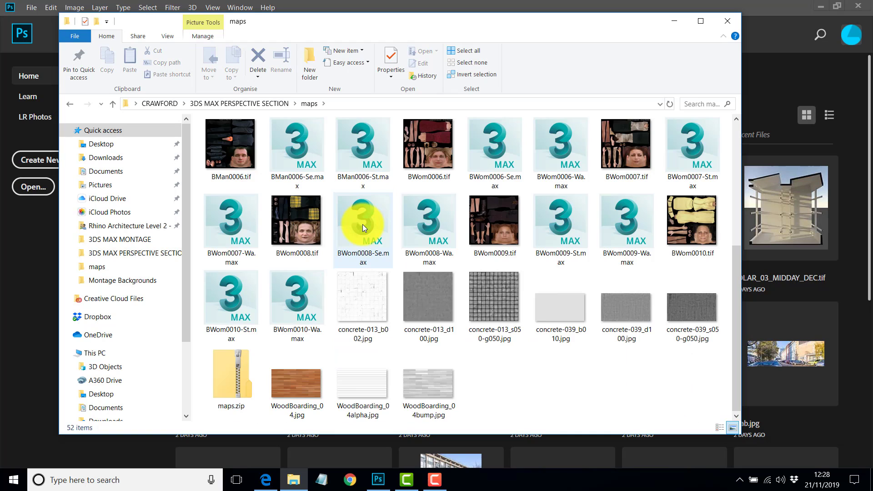
{"action": "scroll", "coordinate": [362, 224], "scroll_direction": "up", "scroll_amount": 5}
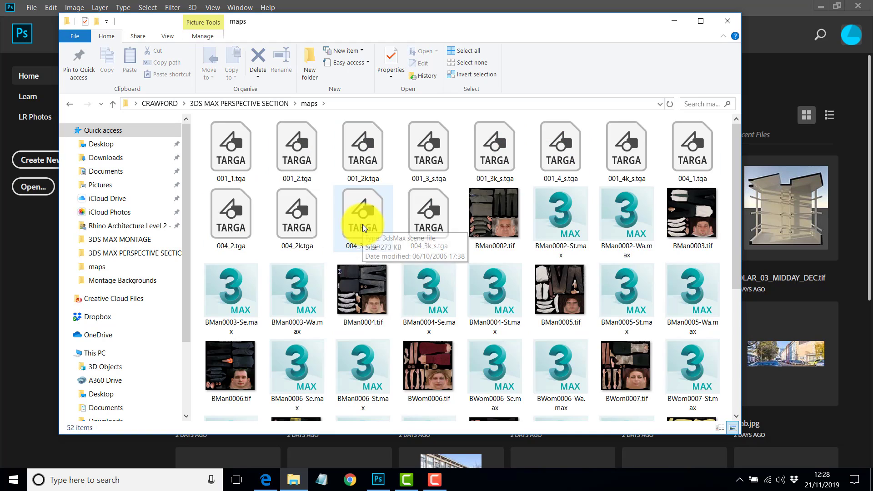
{"action": "left_click", "coordinate": [157, 102]}
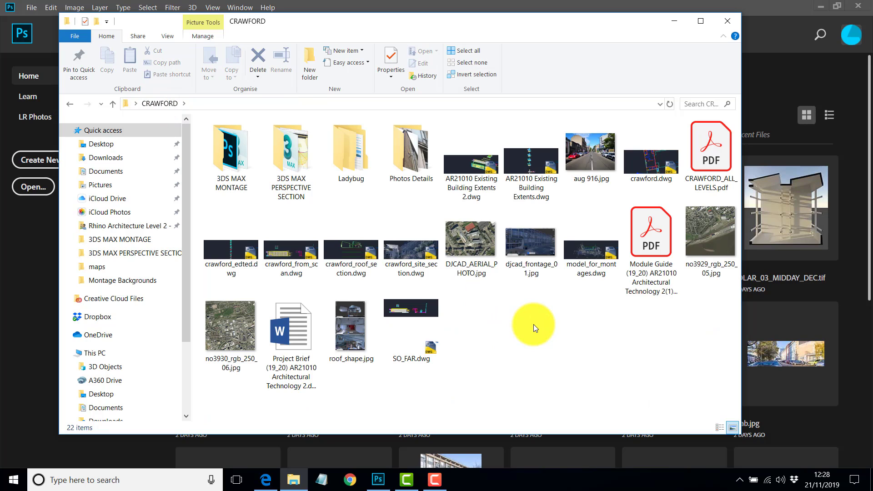
{"action": "key", "text": "alt+Left"}
{"action": "key", "text": "alt+Left"}
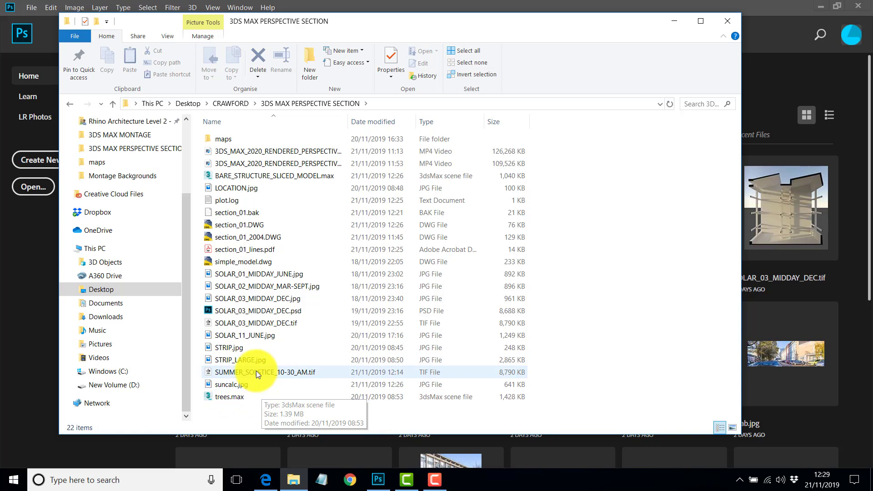
{"action": "left_click", "coordinate": [239, 372]}
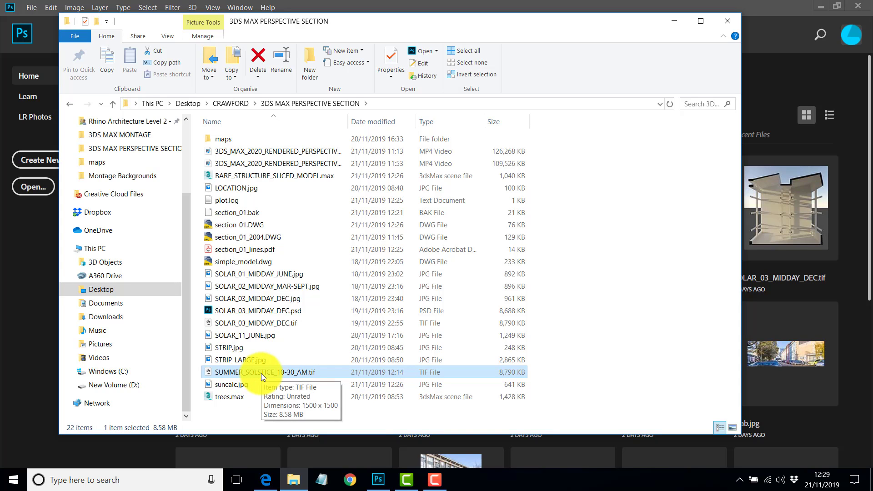
{"action": "left_click", "coordinate": [33, 274]}
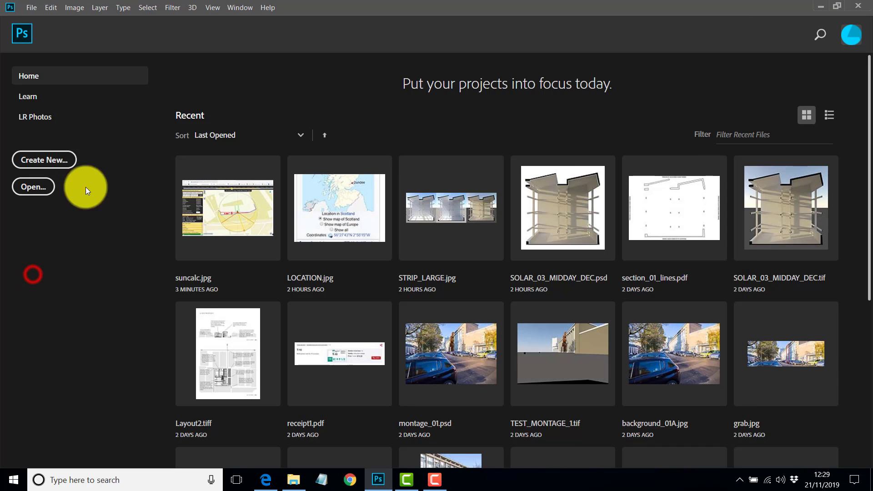
Open the SUMMER_SOLSTICE_10-30_AM.tif render in Photoshop
{"action": "left_click", "coordinate": [37, 186]}
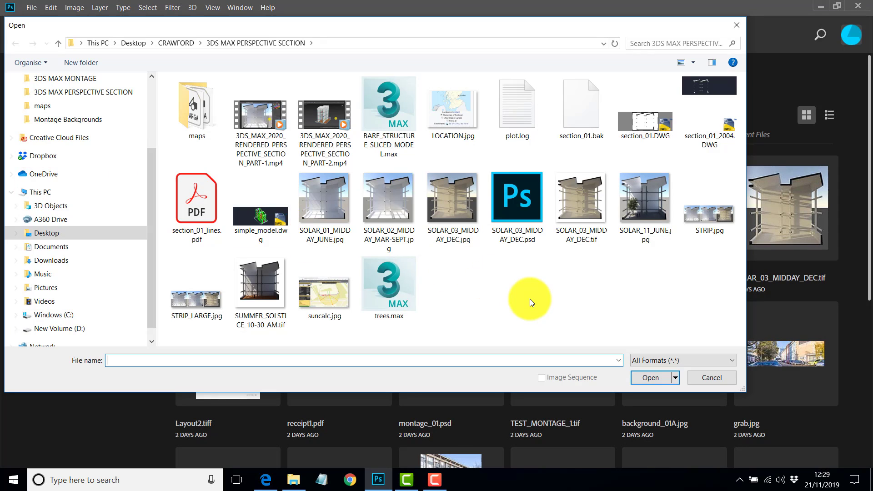
{"action": "left_click", "coordinate": [530, 299]}
{"action": "left_click", "coordinate": [263, 288]}
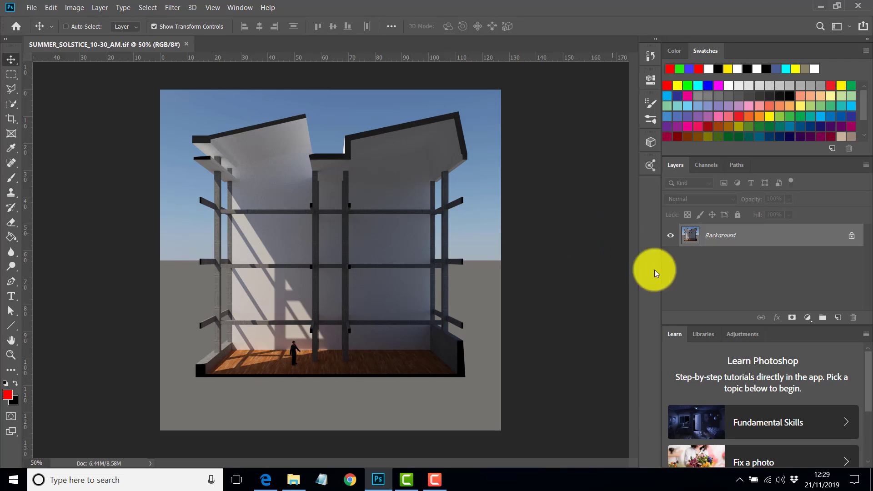
Load the Alpha 1 channel as a selection of the building, then return to RGB and Layers
{"action": "left_click", "coordinate": [706, 168]}
{"action": "left_click", "coordinate": [712, 272]}
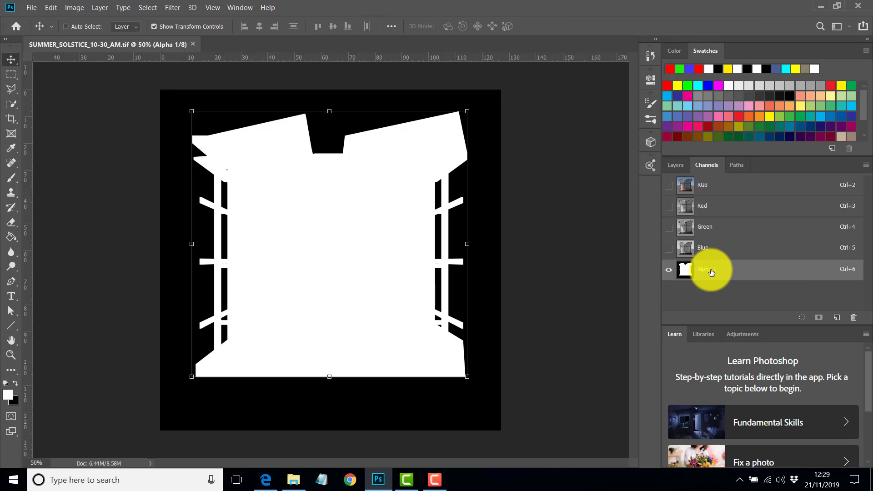
{"action": "left_click", "coordinate": [802, 318]}
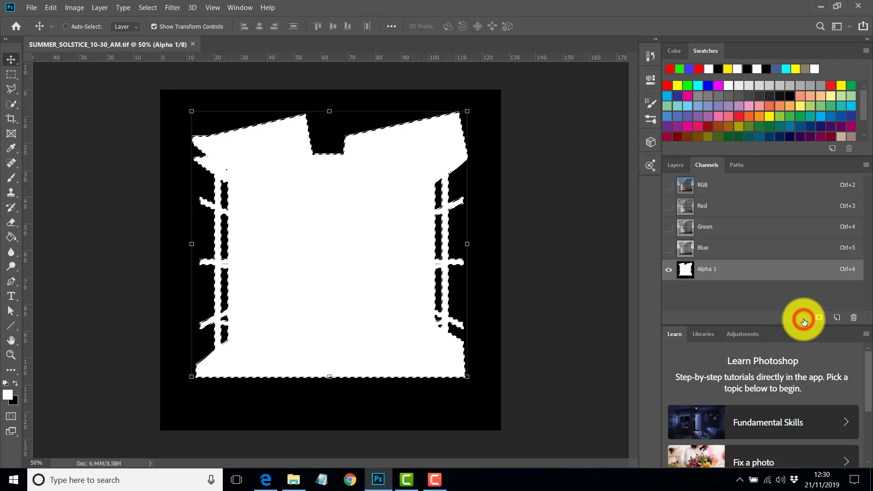
{"action": "left_click", "coordinate": [704, 187]}
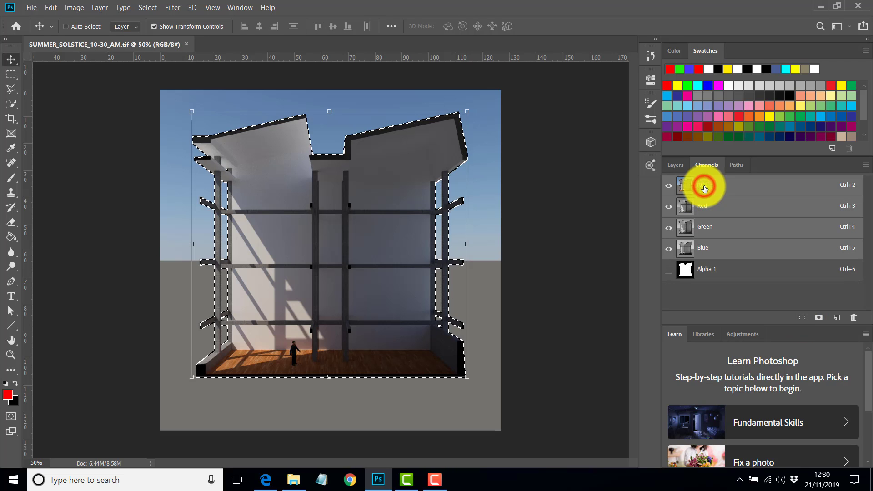
{"action": "left_click", "coordinate": [675, 166]}
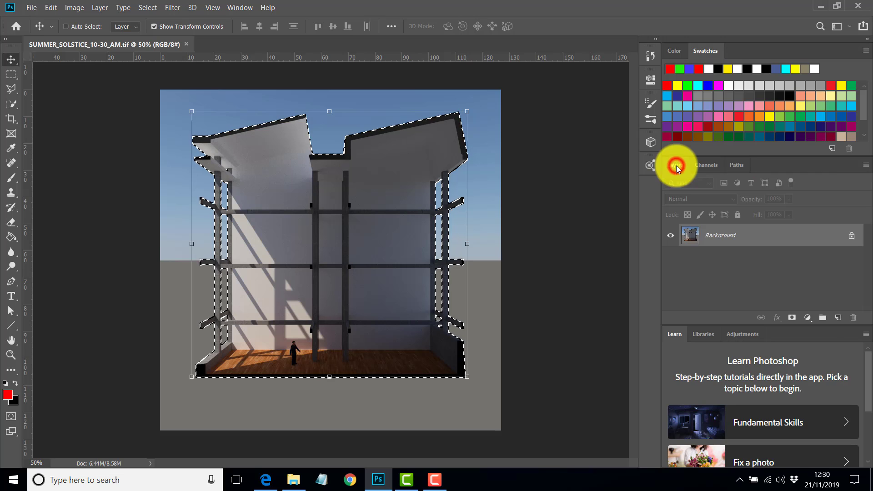
Add a new layer and invert the selection to the building's surroundings
{"action": "left_click", "coordinate": [838, 318]}
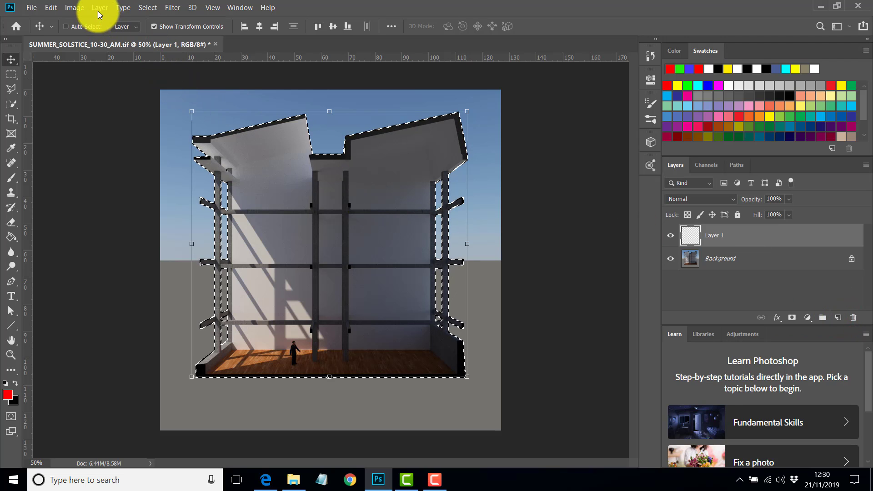
{"action": "left_click", "coordinate": [151, 8]}
{"action": "left_click", "coordinate": [172, 50]}
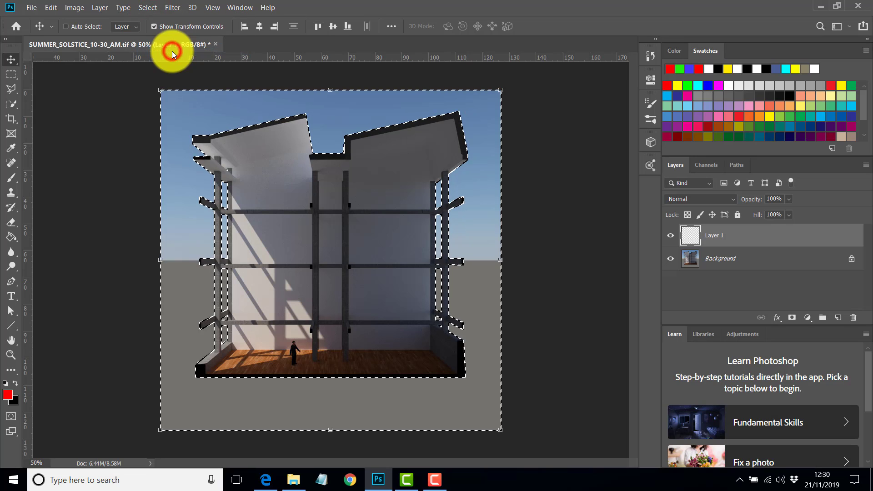
Paint-bucket fill the surroundings with white on Layer 1, then deselect
{"action": "left_click", "coordinate": [6, 383]}
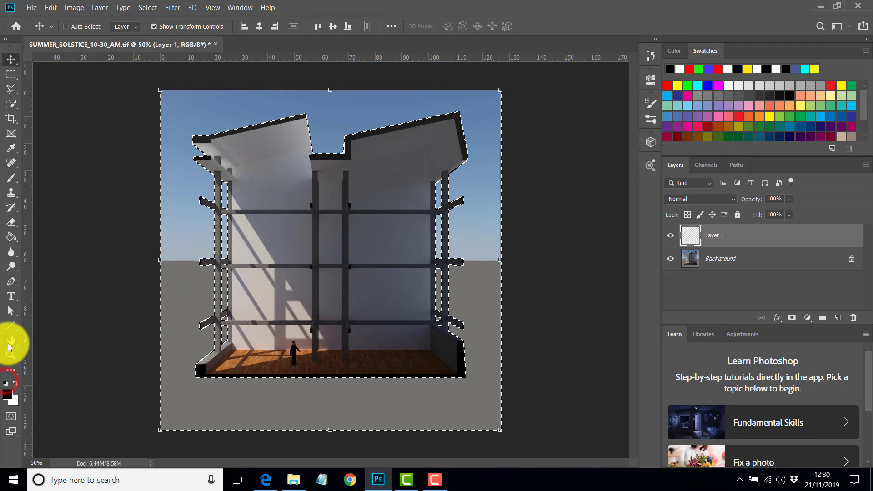
{"action": "left_click", "coordinate": [15, 383]}
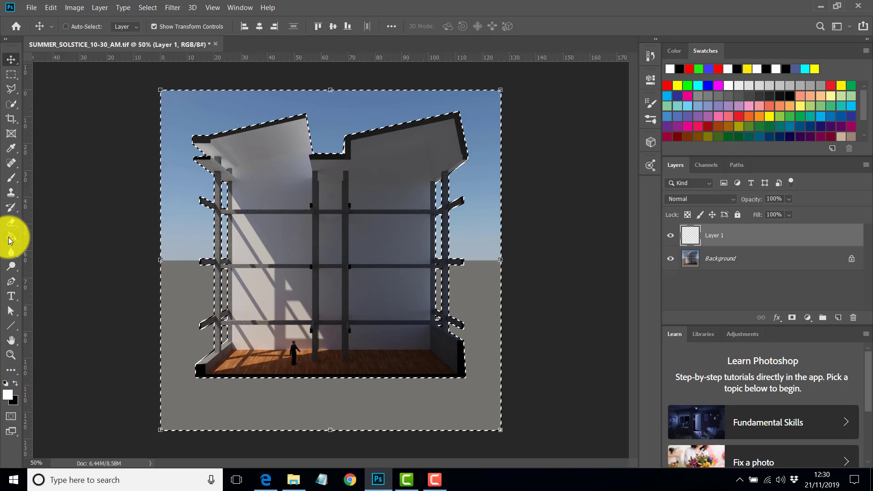
{"action": "left_click", "coordinate": [10, 236]}
{"action": "left_click", "coordinate": [181, 191]}
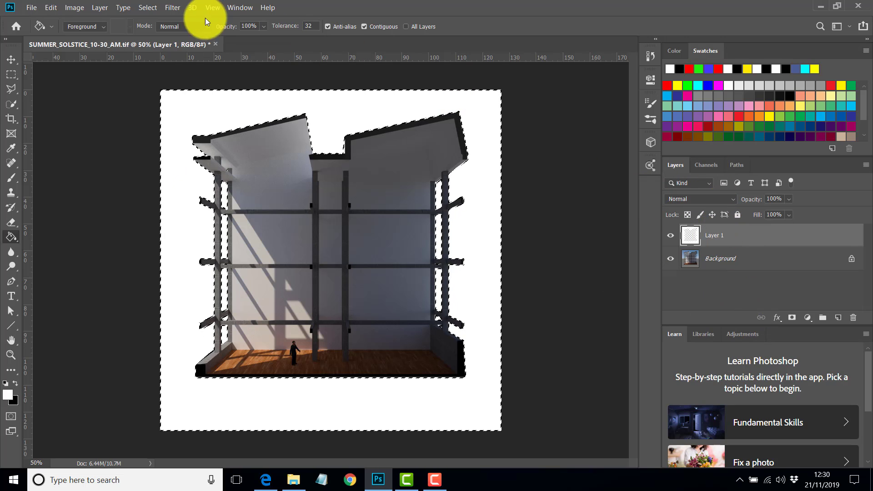
{"action": "left_click", "coordinate": [149, 8]}
{"action": "left_click", "coordinate": [166, 30]}
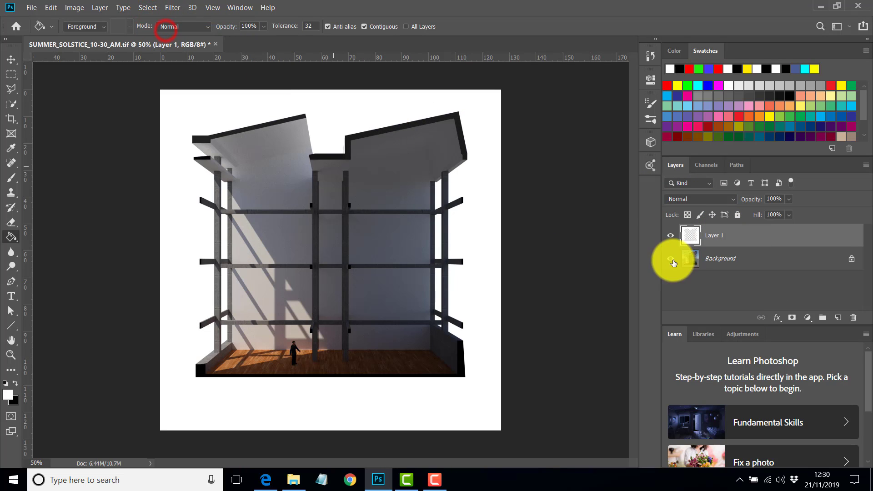
{"action": "left_click", "coordinate": [671, 236]}
{"action": "left_click", "coordinate": [671, 236]}
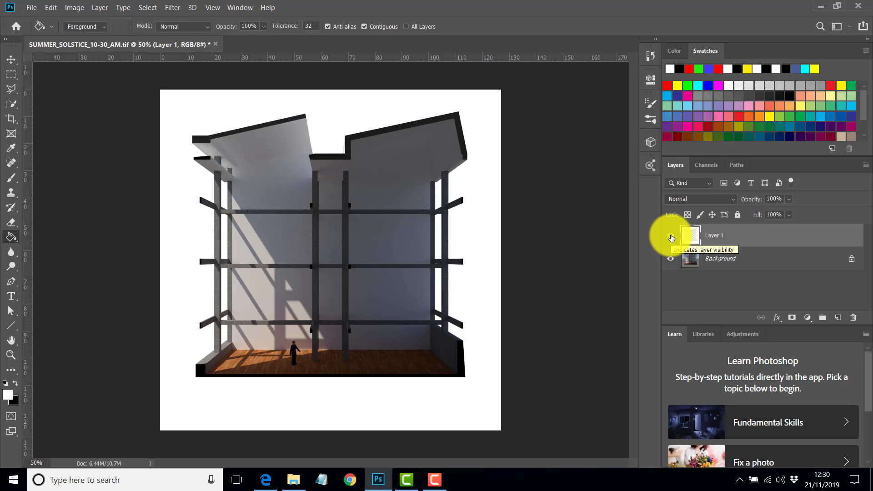
{"action": "left_click", "coordinate": [758, 283]}
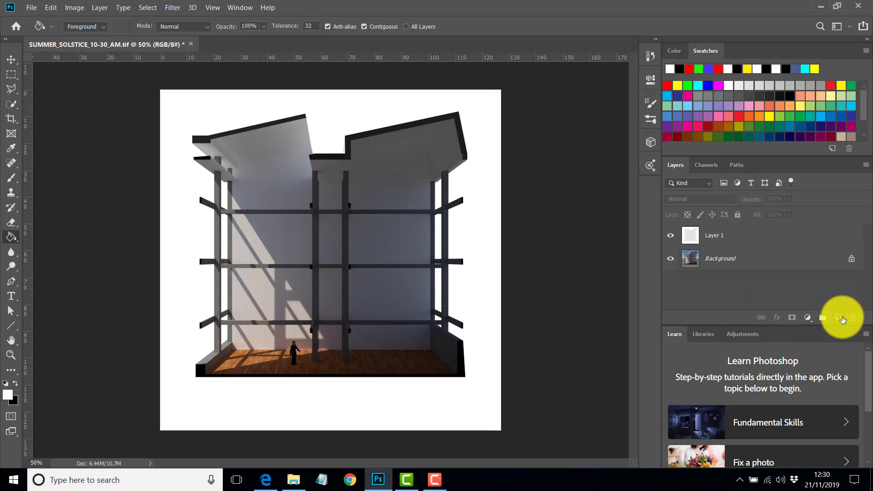
Open section_01_lines.pdf as a new document through the Import PDF dialog
{"action": "left_click", "coordinate": [32, 8]}
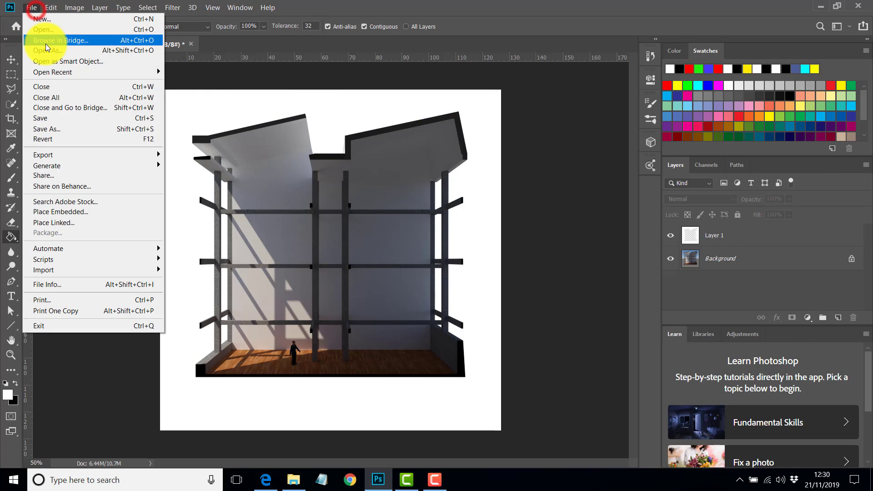
{"action": "left_click", "coordinate": [47, 33]}
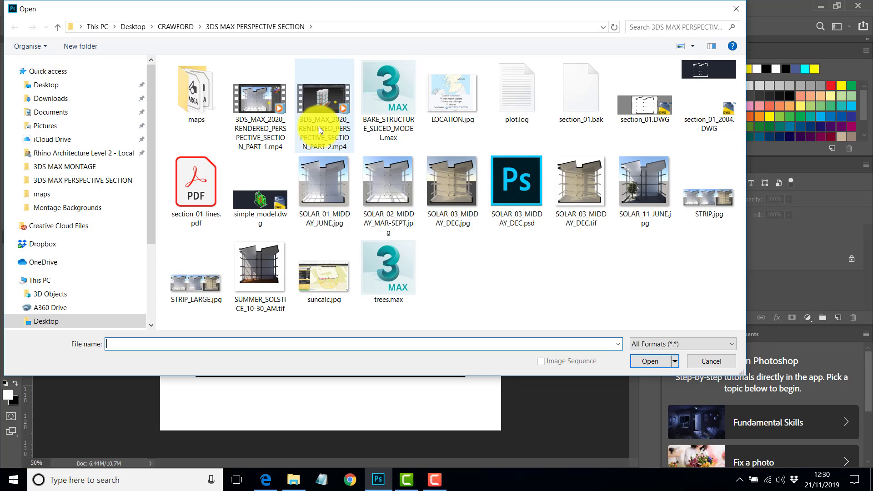
{"action": "left_click", "coordinate": [189, 179]}
{"action": "left_click", "coordinate": [650, 361]}
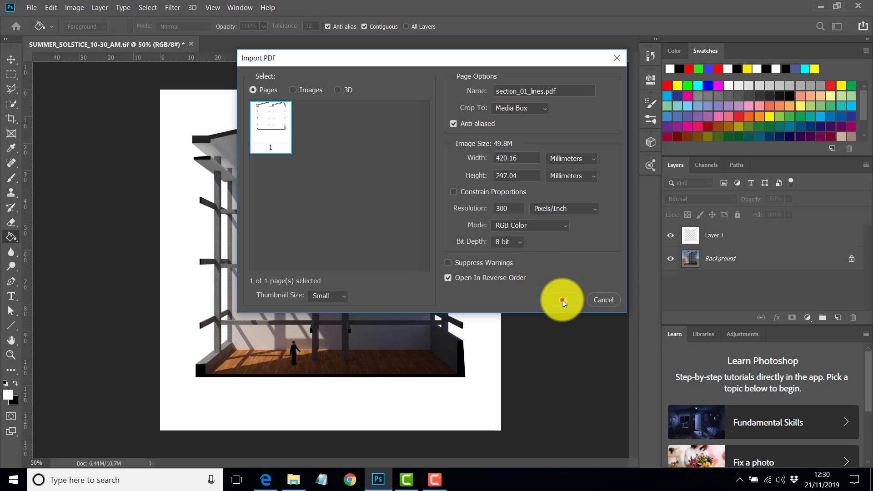
{"action": "left_click", "coordinate": [563, 301]}
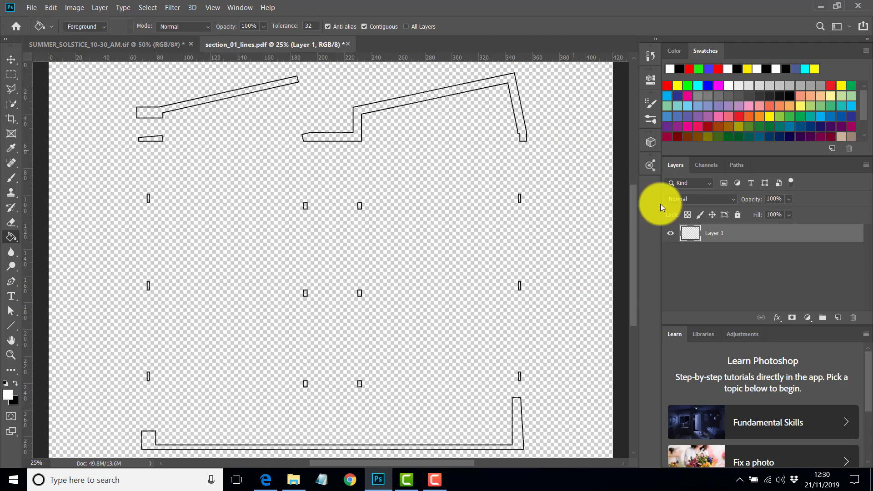
{"action": "left_click", "coordinate": [671, 234]}
{"action": "left_click", "coordinate": [670, 233]}
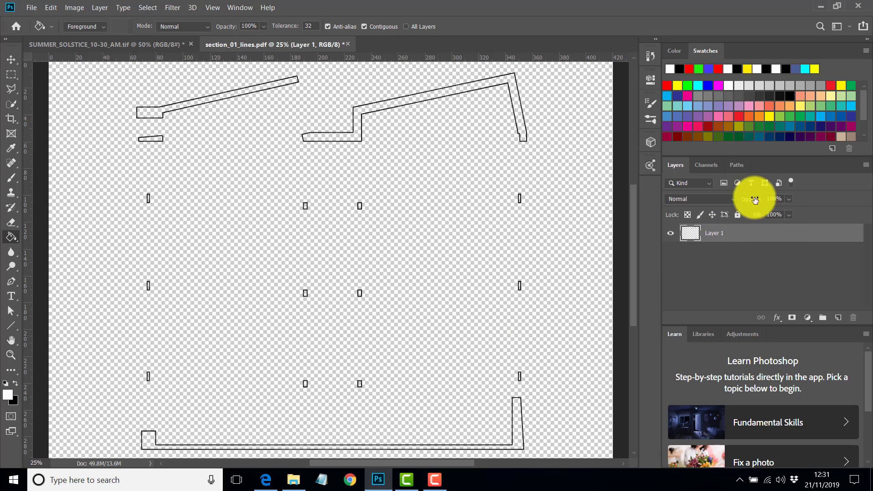
Rename the outline layer from Layer 1 to LINES
{"action": "right_click", "coordinate": [740, 237]}
{"action": "left_click", "coordinate": [778, 277]}
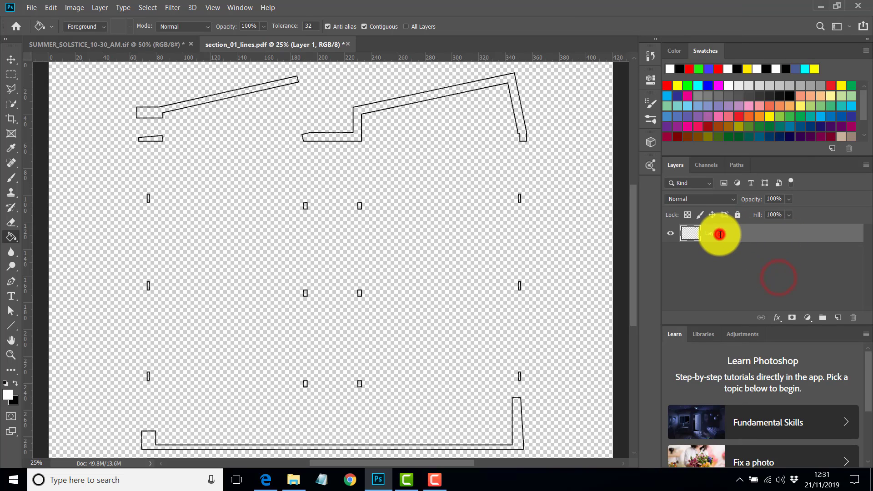
{"action": "double_click", "coordinate": [720, 235]}
{"action": "key", "text": "Return"}
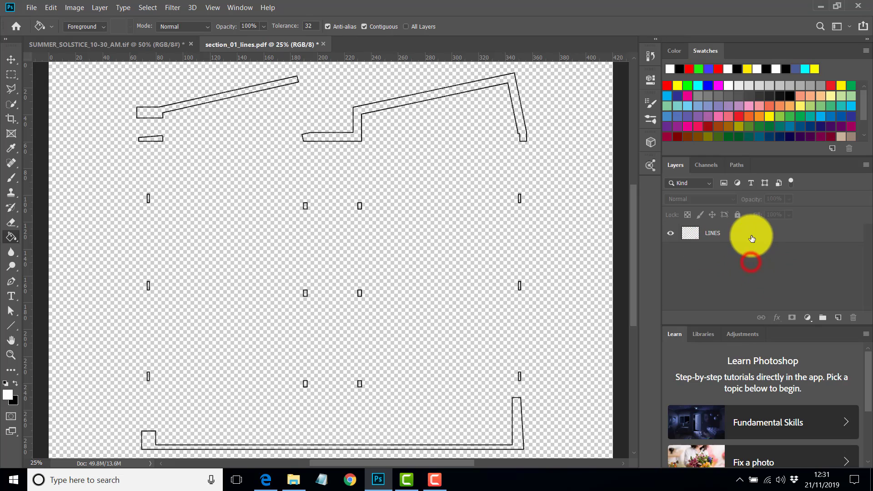
{"action": "left_click", "coordinate": [748, 234]}
Duplicate the LINES layer into SUMMER_SOLSTICE_10-30_AM.tif and switch to that document
{"action": "right_click", "coordinate": [749, 237]}
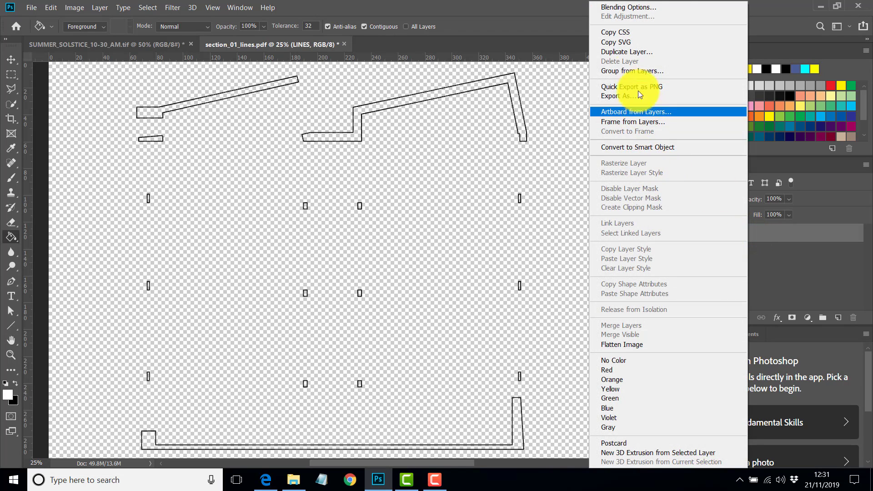
{"action": "left_click", "coordinate": [626, 52]}
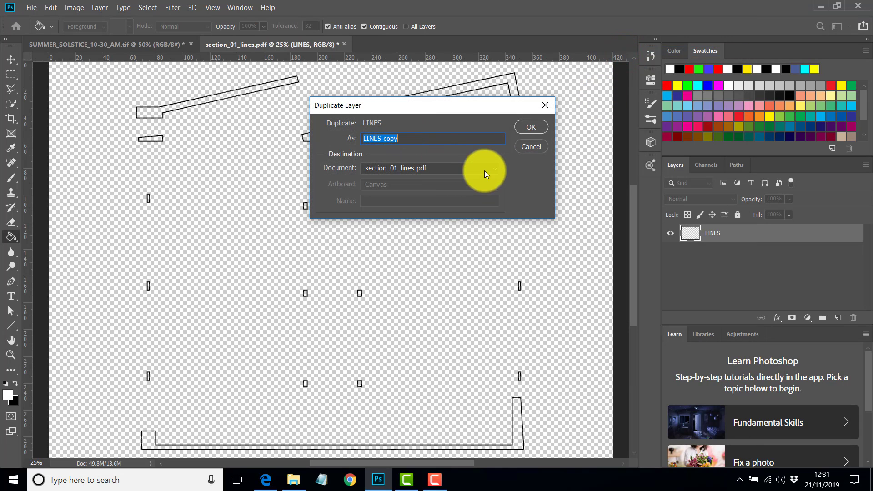
{"action": "left_click", "coordinate": [489, 168]}
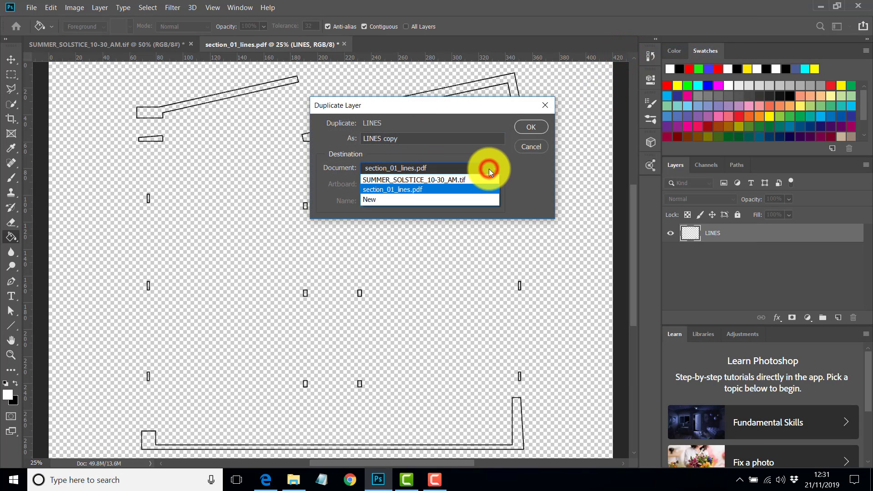
{"action": "left_click", "coordinate": [402, 180]}
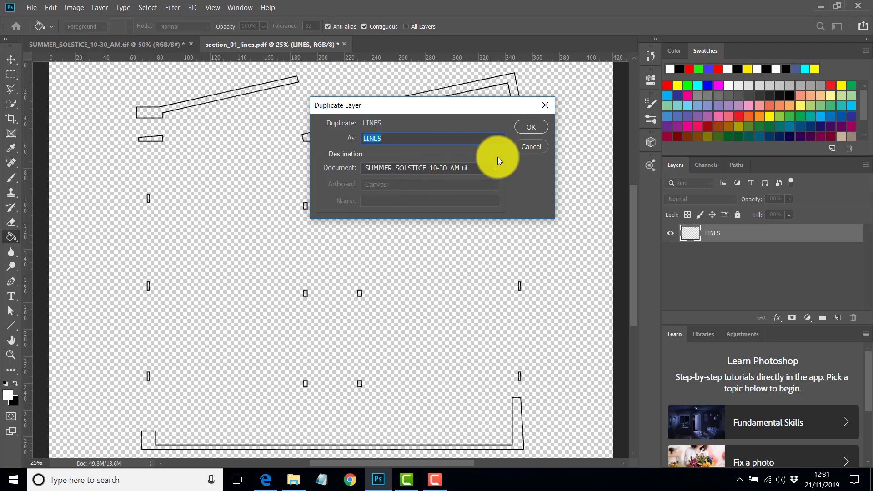
{"action": "left_click", "coordinate": [530, 127]}
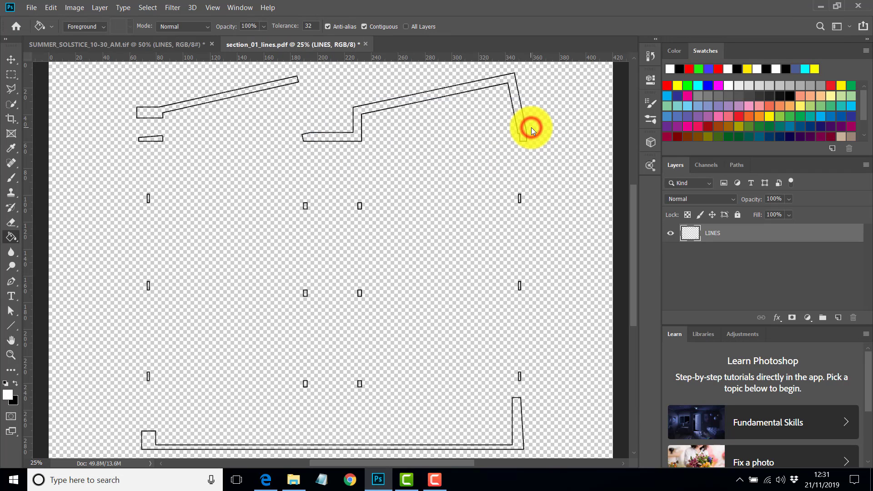
{"action": "left_click", "coordinate": [108, 49]}
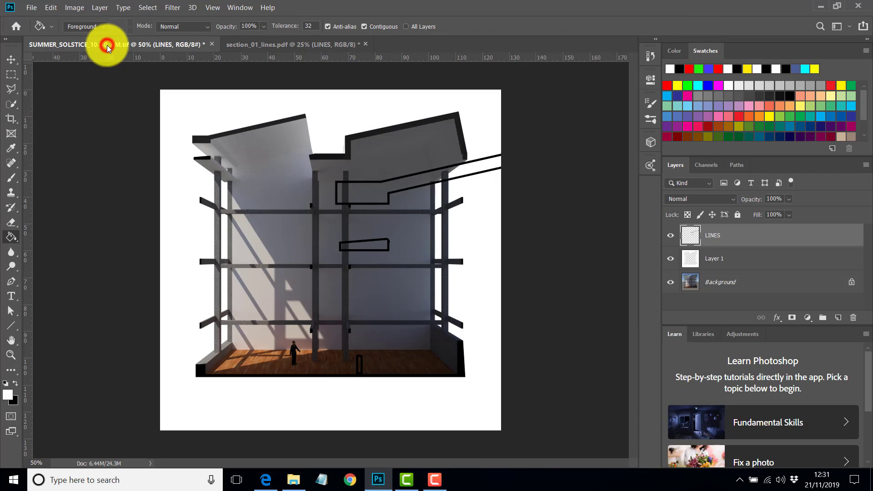
{"action": "left_click", "coordinate": [10, 63]}
Shift the LINES outlines up-left and scale them down to about 40%, then commit
{"action": "left_click_drag", "start_coordinate": [480, 177], "coordinate": [423, 167]}
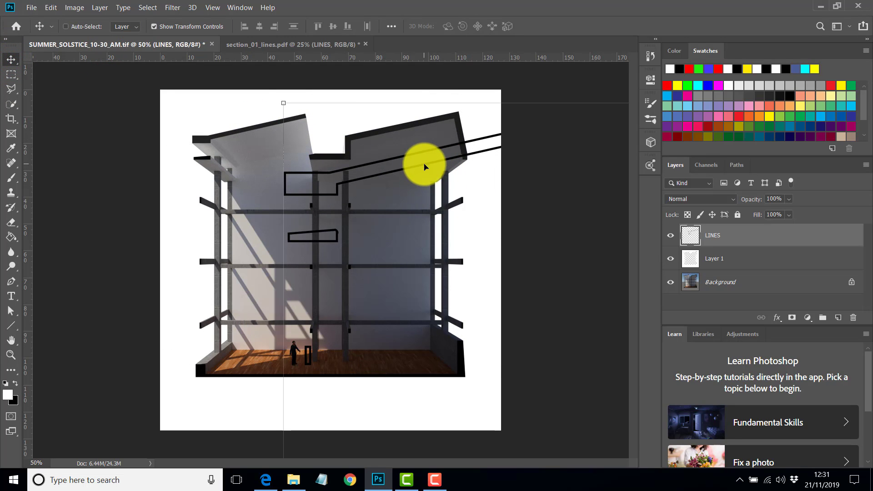
{"action": "left_click", "coordinate": [53, 8]}
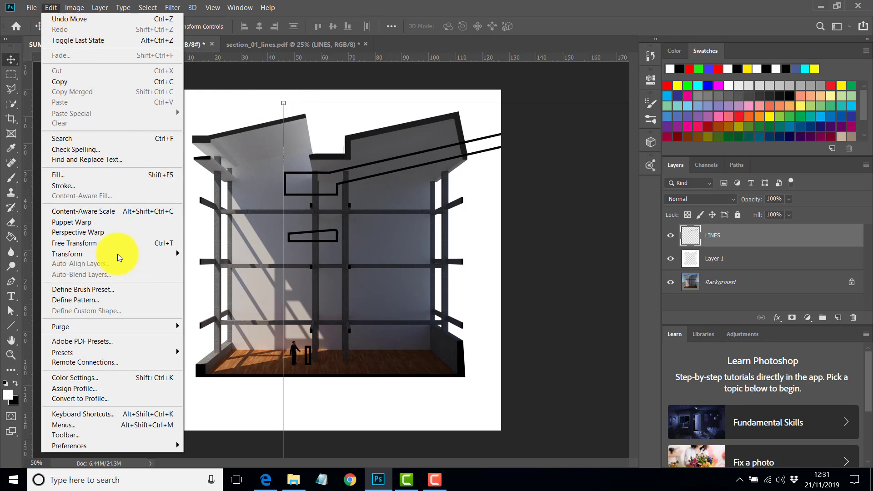
{"action": "mouse_move", "coordinate": [117, 254]}
{"action": "left_click", "coordinate": [218, 271]}
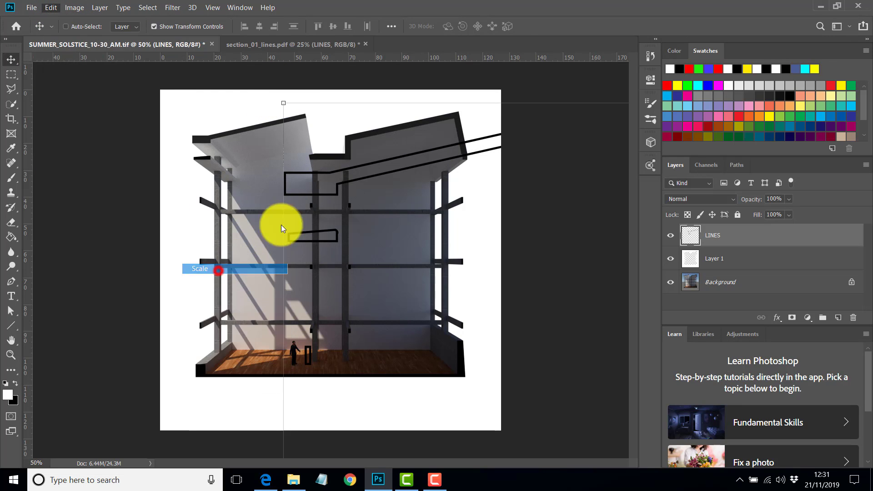
{"action": "left_click_drag", "start_coordinate": [284, 103], "coordinate": [236, 160]}
{"action": "left_click_drag", "start_coordinate": [176, 90], "coordinate": [217, 176]}
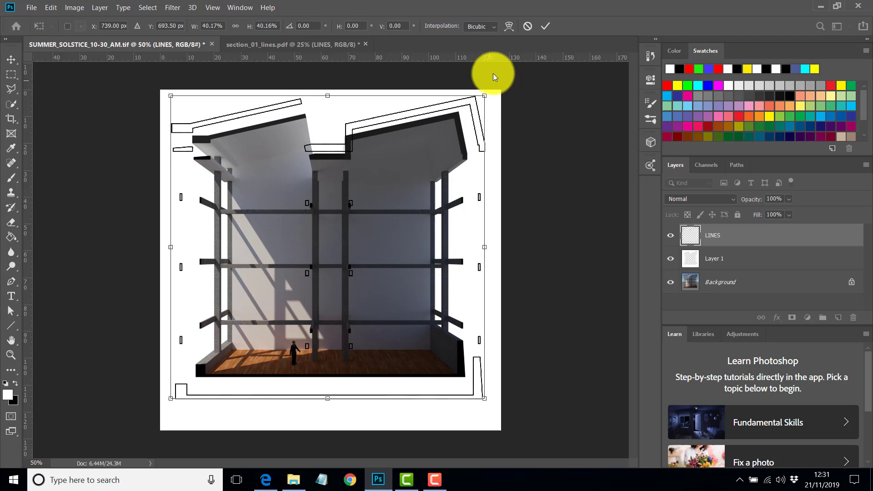
{"action": "left_click", "coordinate": [545, 27]}
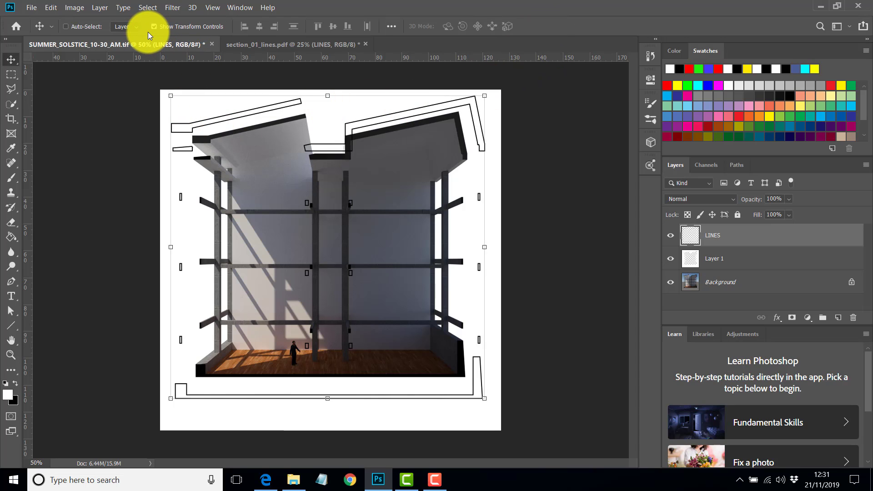
Apply Image > Adjustments > Invert to LINES so the outlines turn white
{"action": "left_click", "coordinate": [75, 8]}
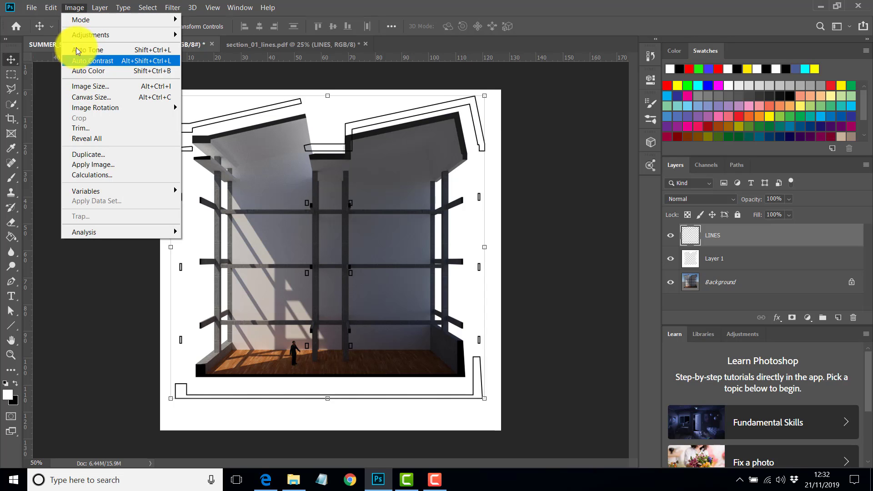
{"action": "mouse_move", "coordinate": [77, 24]}
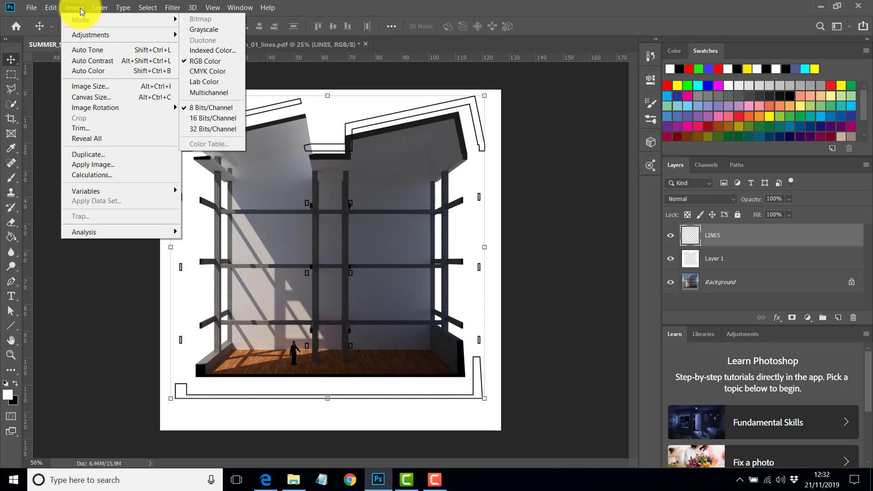
{"action": "mouse_move", "coordinate": [105, 34]}
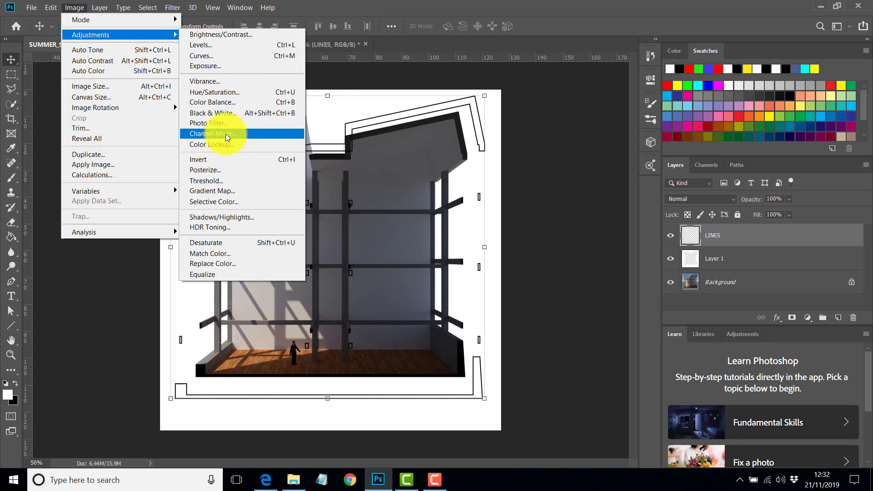
{"action": "left_click", "coordinate": [223, 160]}
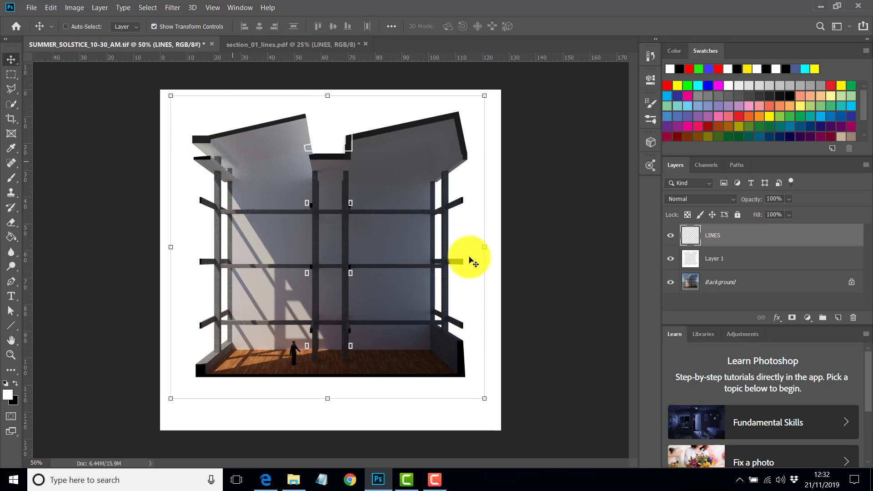
Hide Layer 1 and shift the white outlines to line up with the building's floor edge
{"action": "left_click", "coordinate": [670, 260]}
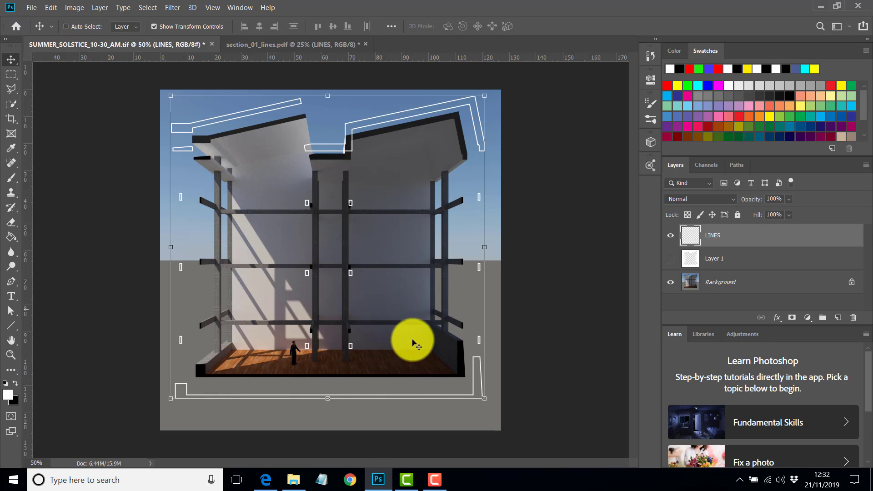
{"action": "left_click_drag", "start_coordinate": [476, 386], "coordinate": [454, 361]}
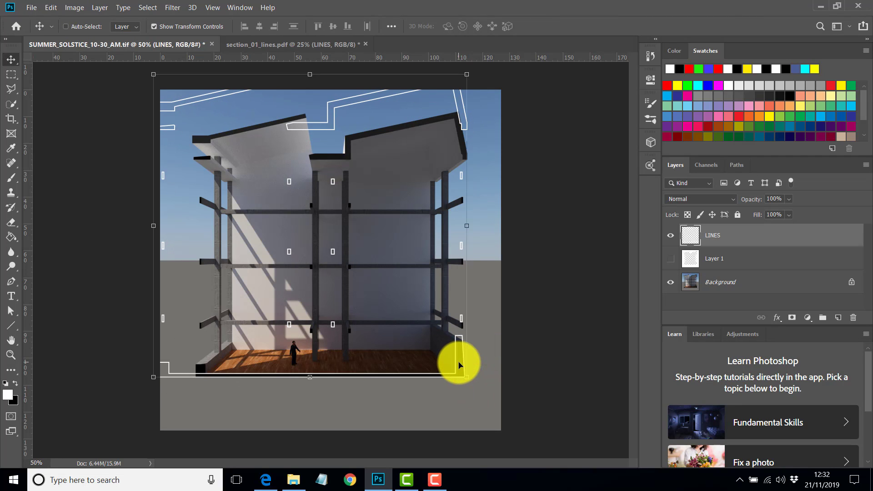
{"action": "scroll", "coordinate": [490, 399], "scroll_direction": "up", "scroll_amount": 1, "text": "alt"}
{"action": "scroll", "coordinate": [489, 399], "scroll_direction": "up", "scroll_amount": 3, "text": "alt"}
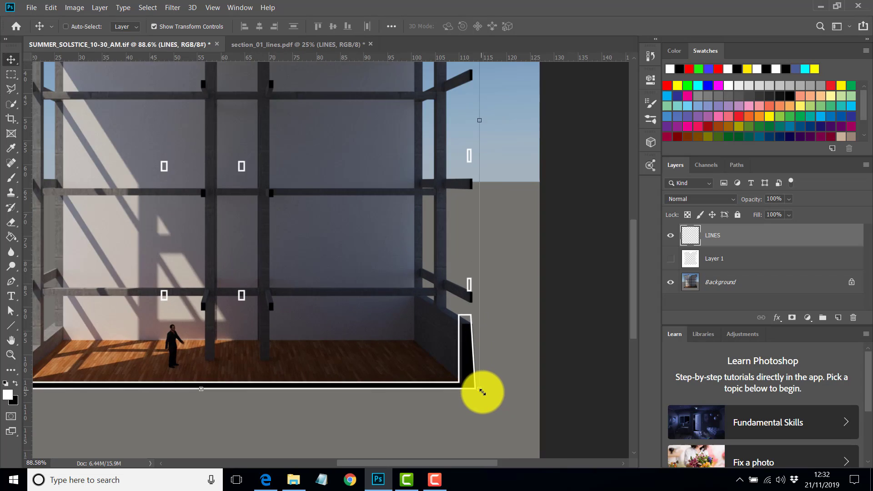
{"action": "left_click_drag", "start_coordinate": [446, 364], "coordinate": [451, 364]}
{"action": "scroll", "coordinate": [451, 364], "scroll_direction": "down", "scroll_amount": 5, "text": "alt"}
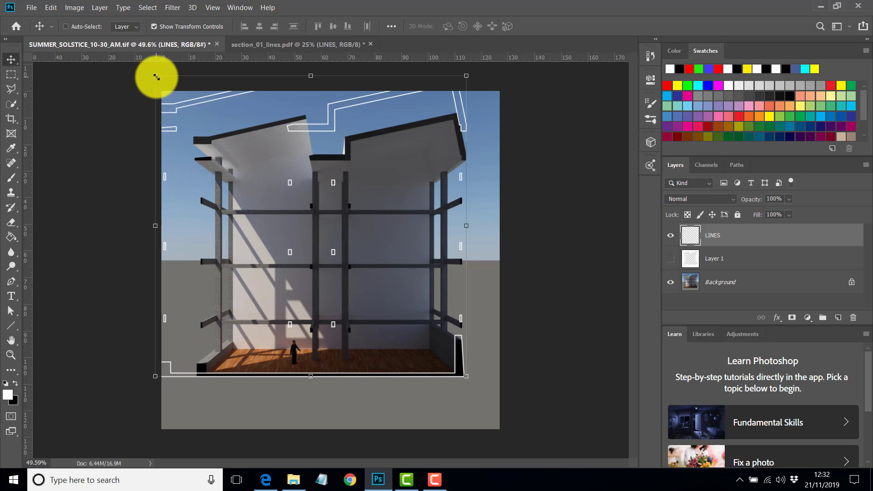
Rescale the outlines to about 88% so they match the building's roof and edges
{"action": "left_click_drag", "start_coordinate": [156, 76], "coordinate": [177, 121]}
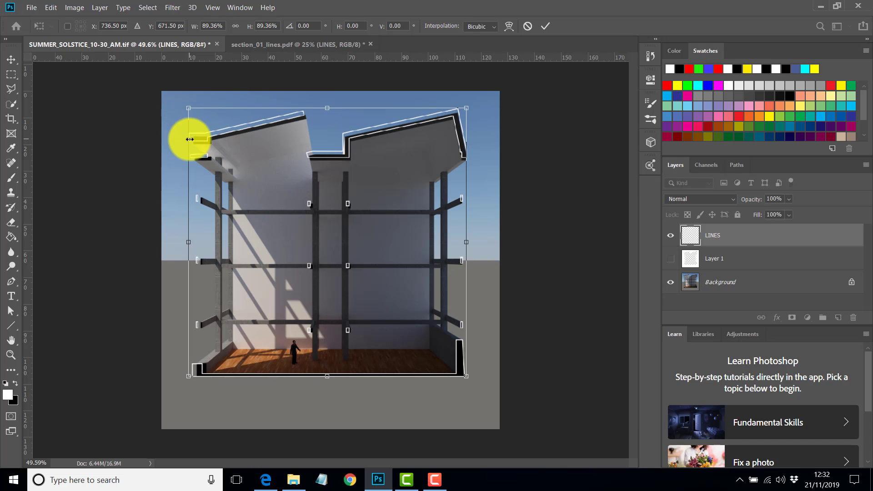
{"action": "scroll", "coordinate": [189, 139], "scroll_direction": "up", "scroll_amount": 8, "text": "alt"}
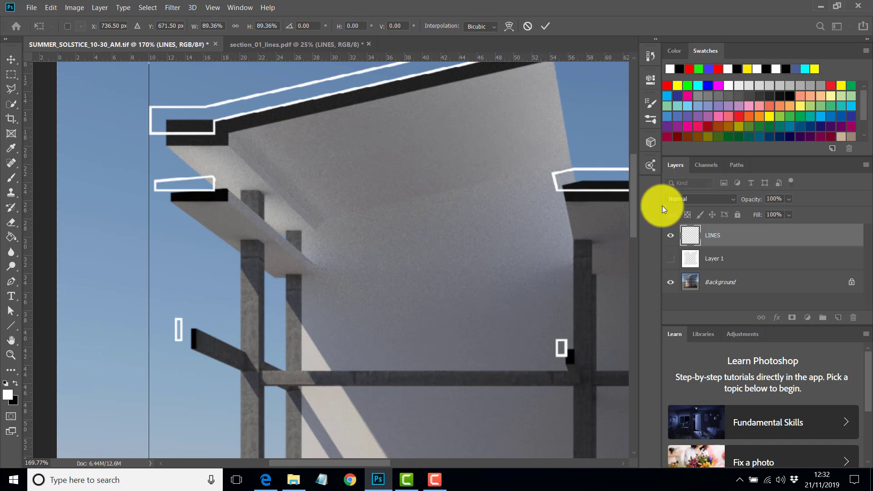
{"action": "scroll", "coordinate": [631, 182], "scroll_direction": "up", "scroll_amount": 2}
{"action": "scroll", "coordinate": [296, 190], "scroll_direction": "up", "scroll_amount": 3, "text": "alt"}
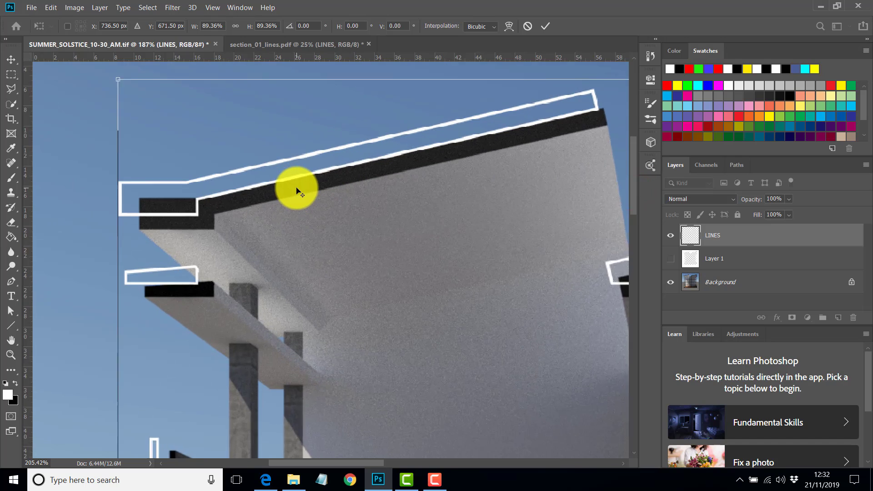
{"action": "left_click_drag", "start_coordinate": [101, 67], "coordinate": [109, 97]}
{"action": "left_click_drag", "start_coordinate": [634, 184], "coordinate": [619, 333]}
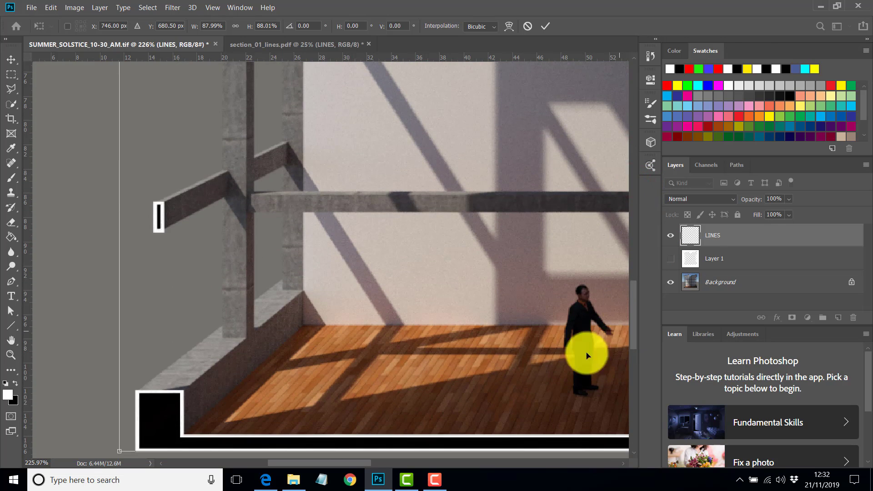
{"action": "left_click_drag", "start_coordinate": [340, 463], "coordinate": [505, 465]}
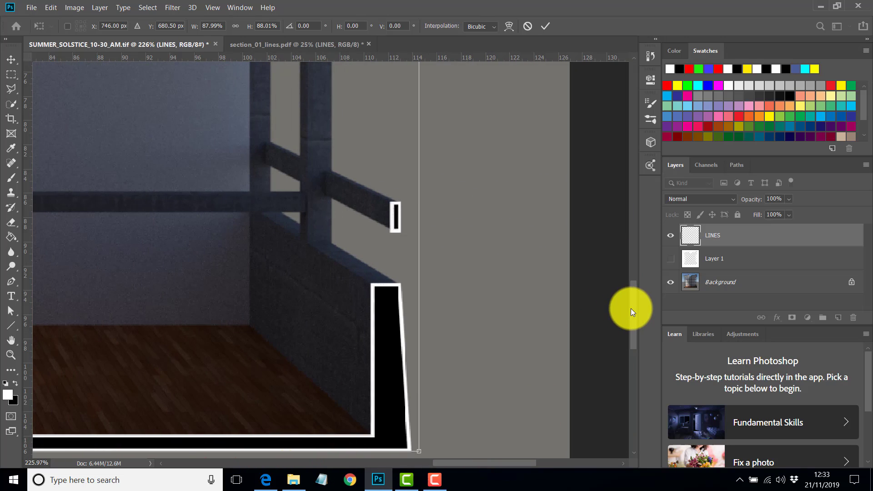
{"action": "left_click_drag", "start_coordinate": [631, 309], "coordinate": [633, 156]}
{"action": "scroll", "coordinate": [341, 248], "scroll_direction": "down", "scroll_amount": 2, "text": "alt"}
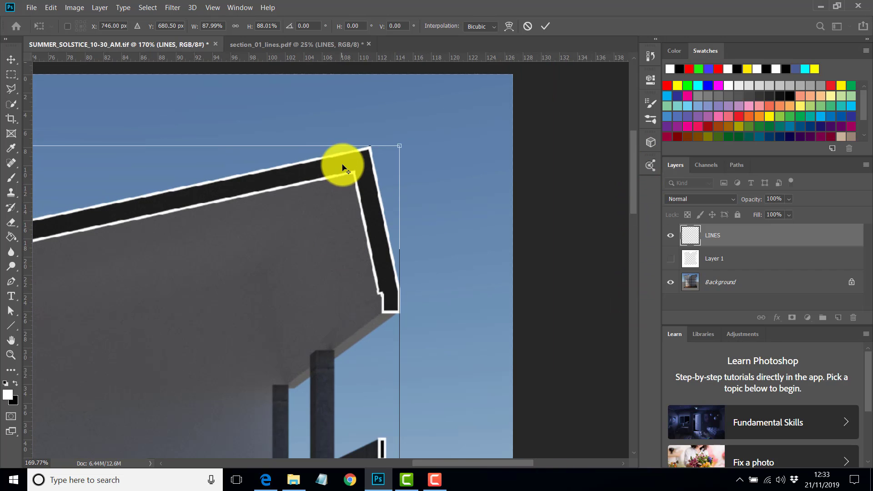
{"action": "scroll", "coordinate": [343, 167], "scroll_direction": "up", "scroll_amount": 3, "text": "alt"}
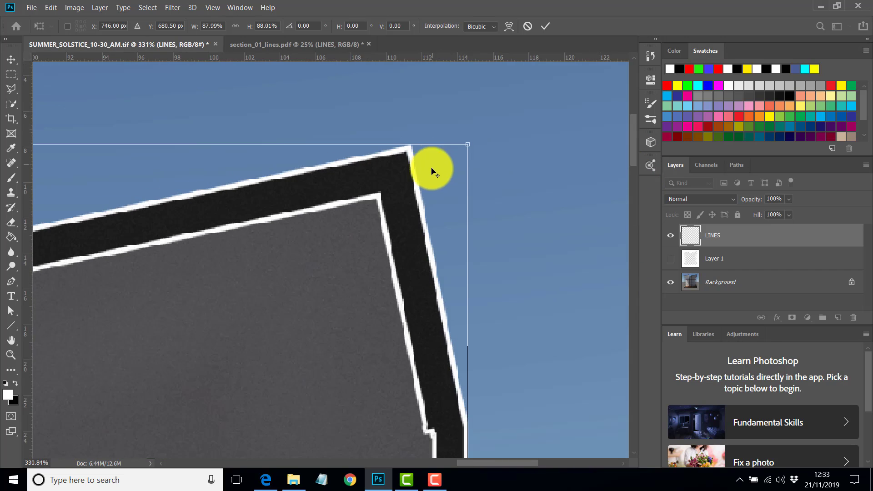
{"action": "scroll", "coordinate": [432, 172], "scroll_direction": "down", "scroll_amount": 8, "text": "alt"}
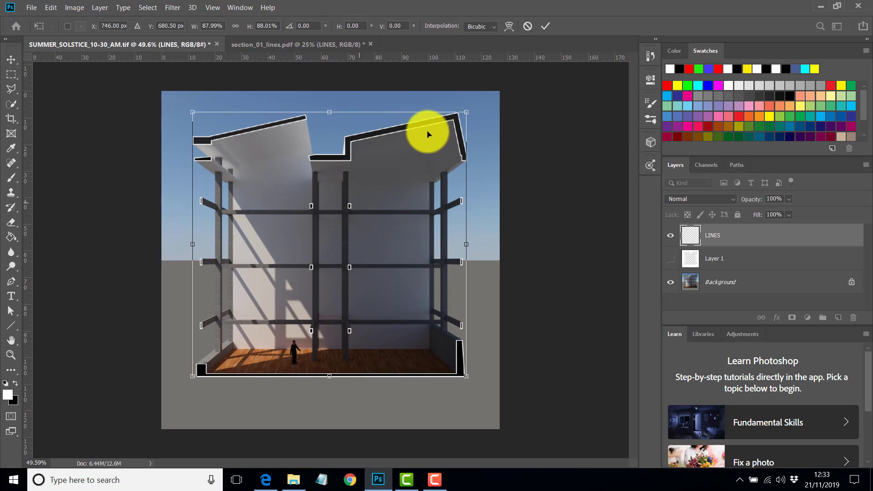
{"action": "left_click", "coordinate": [545, 26]}
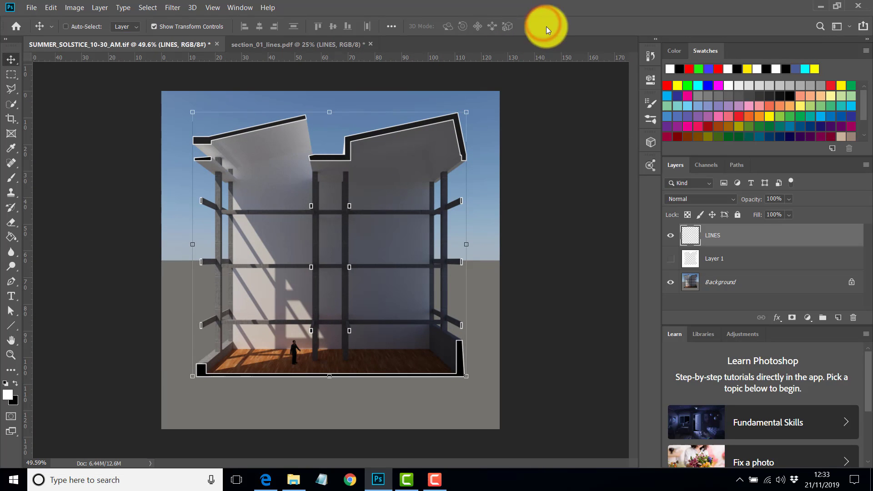
{"action": "left_click", "coordinate": [11, 74]}
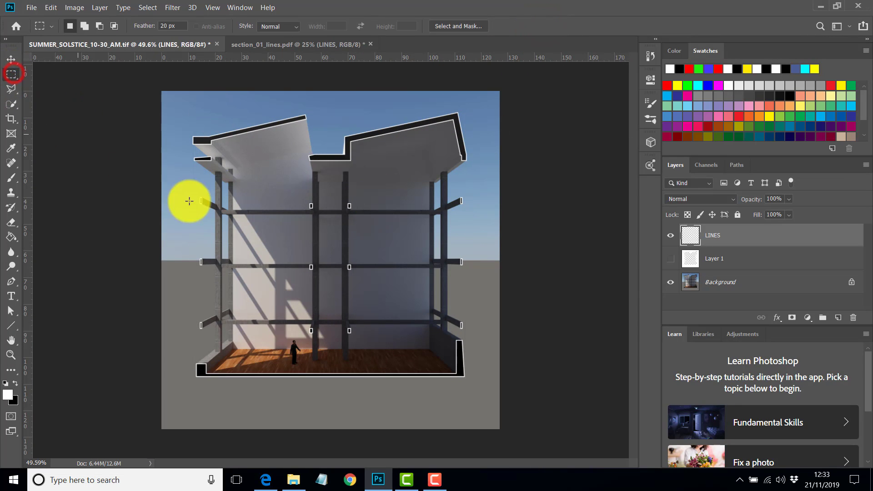
{"action": "scroll", "coordinate": [316, 248], "scroll_direction": "up", "scroll_amount": 2, "text": "alt"}
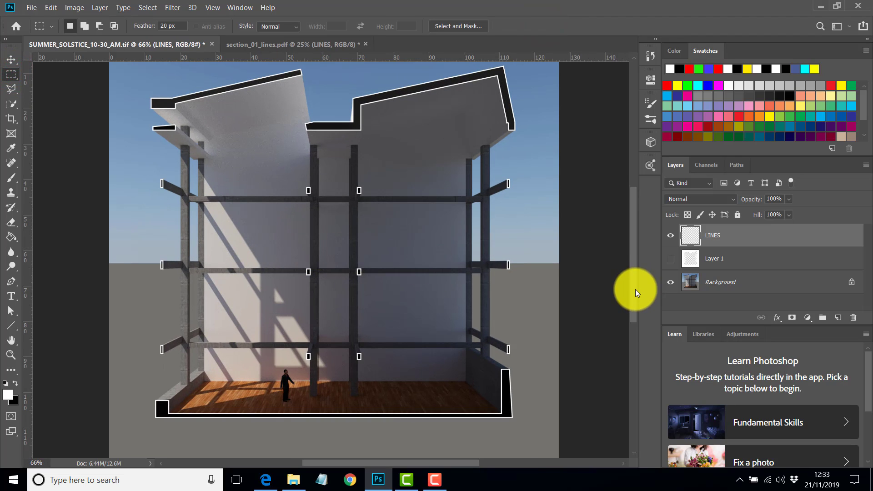
{"action": "scroll", "coordinate": [635, 292], "scroll_direction": "up", "scroll_amount": 2}
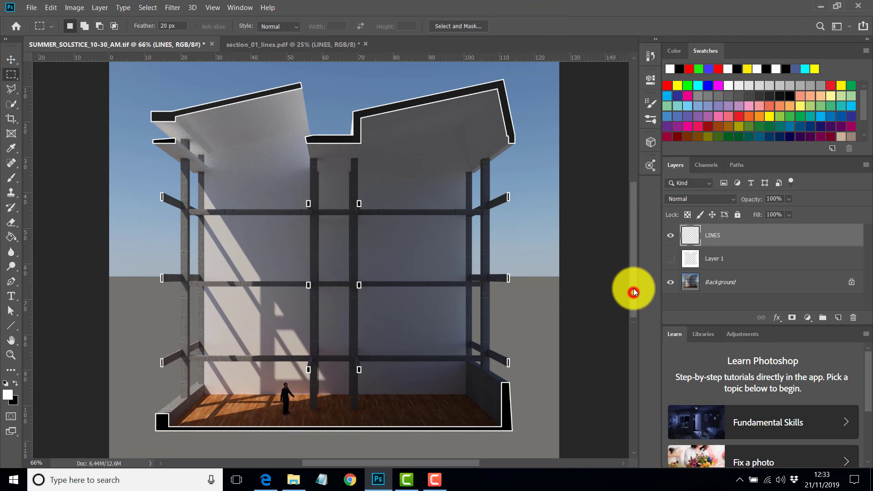
{"action": "left_click", "coordinate": [671, 235]}
{"action": "left_click", "coordinate": [671, 236]}
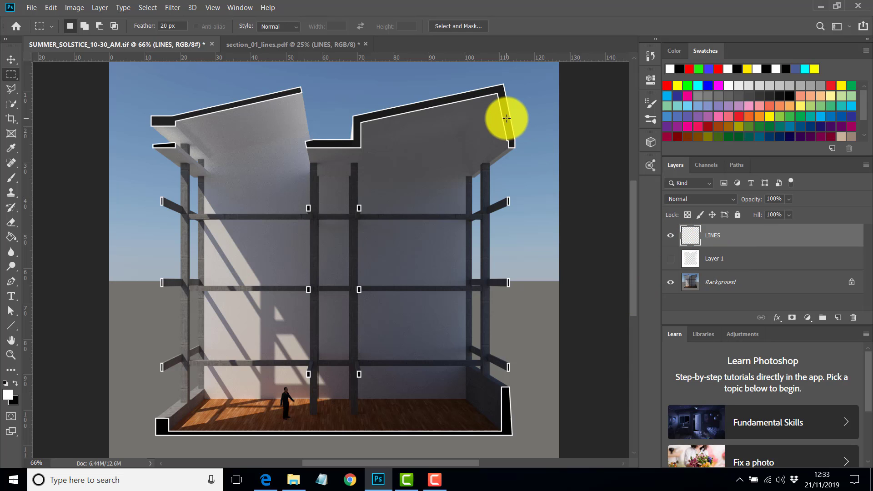
{"action": "left_click", "coordinate": [11, 238]}
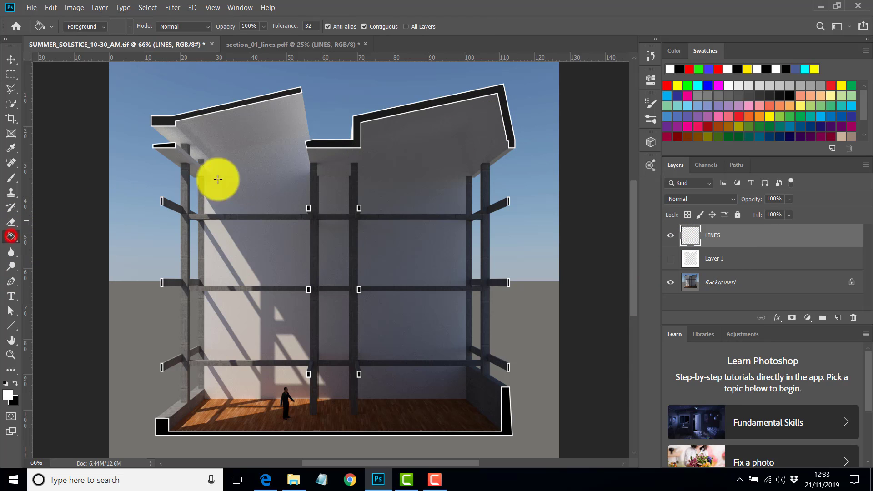
{"action": "left_click", "coordinate": [332, 145]}
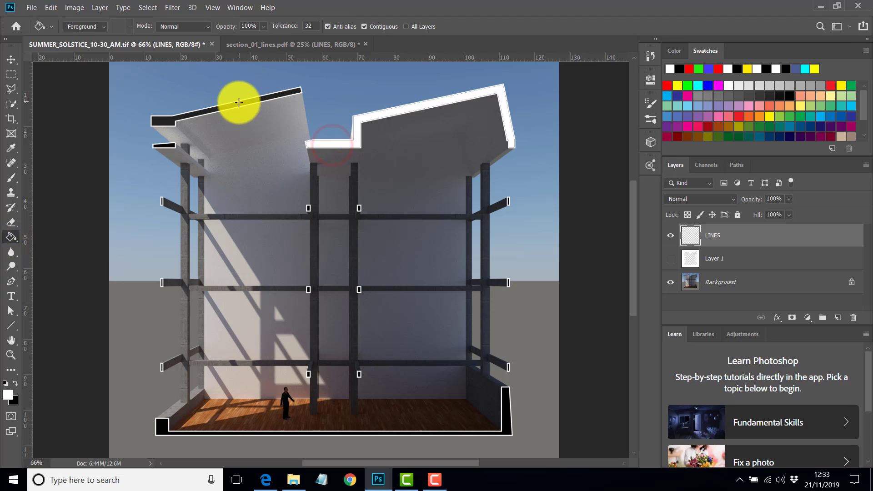
{"action": "left_click", "coordinate": [348, 144]}
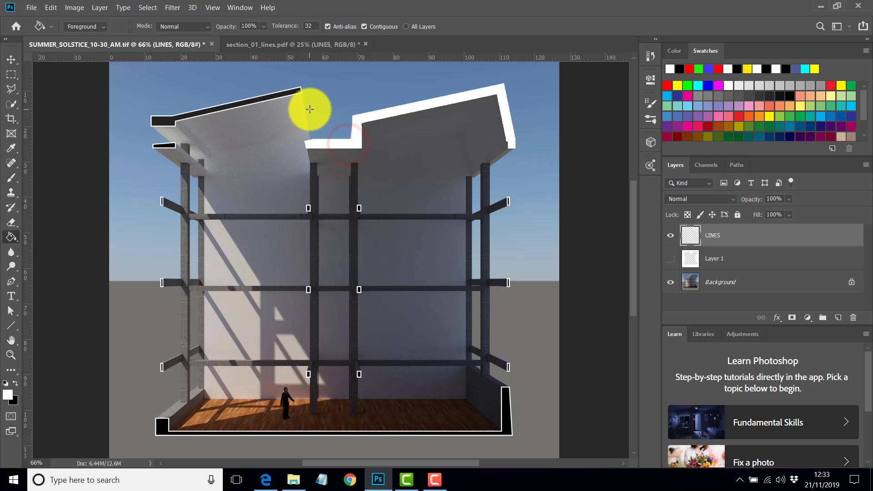
{"action": "left_click", "coordinate": [244, 102]}
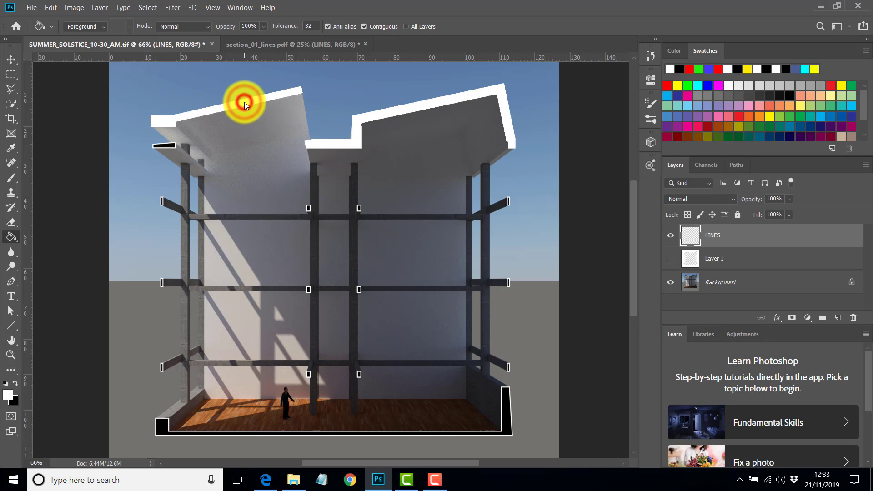
{"action": "left_click", "coordinate": [169, 146]}
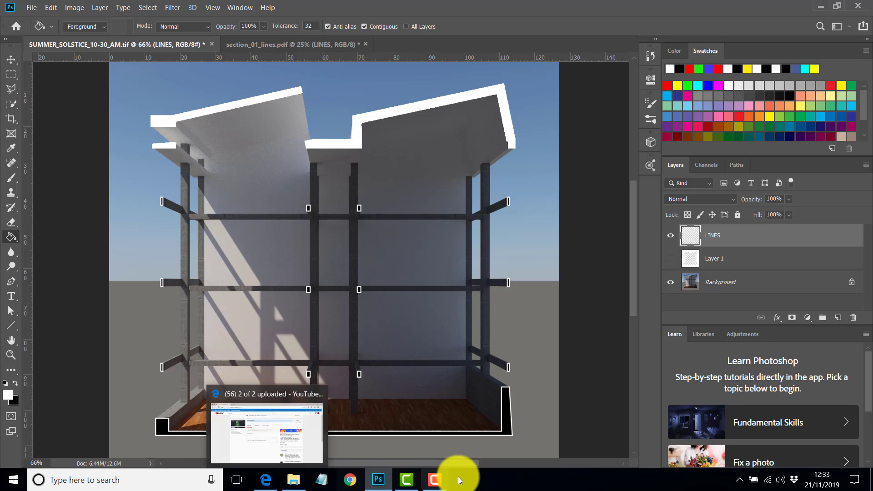
{"action": "left_click", "coordinate": [164, 121]}
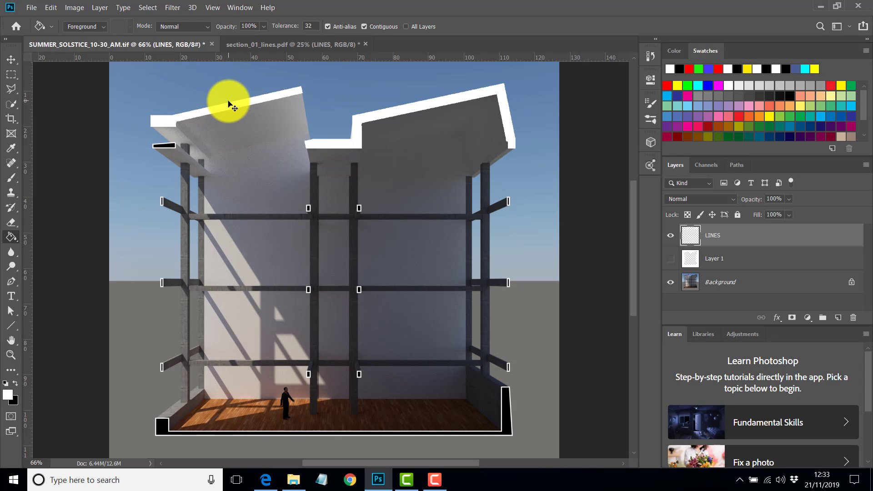
{"action": "key", "text": "ctrl+z"}
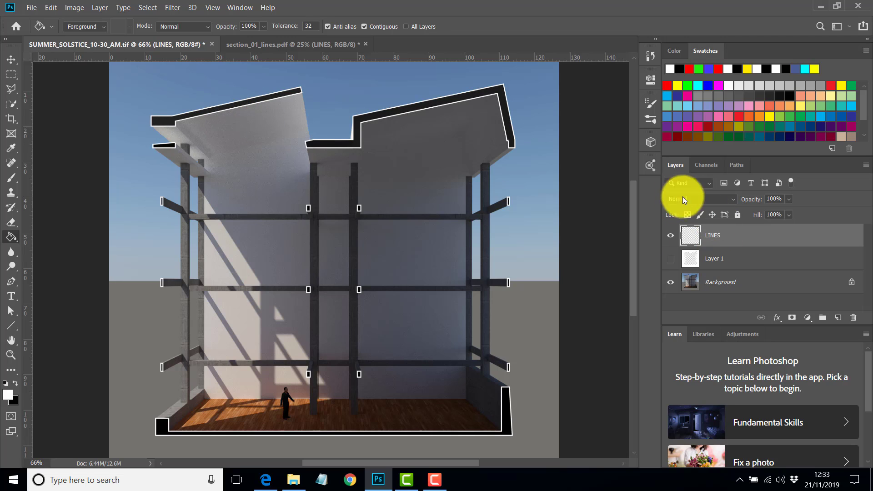
{"action": "left_click", "coordinate": [771, 281]}
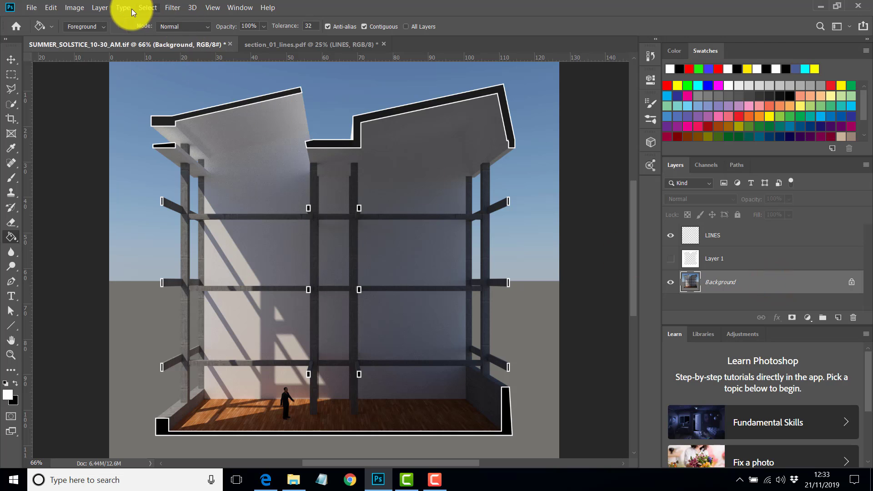
{"action": "left_click", "coordinate": [75, 8]}
{"action": "mouse_move", "coordinate": [84, 33]}
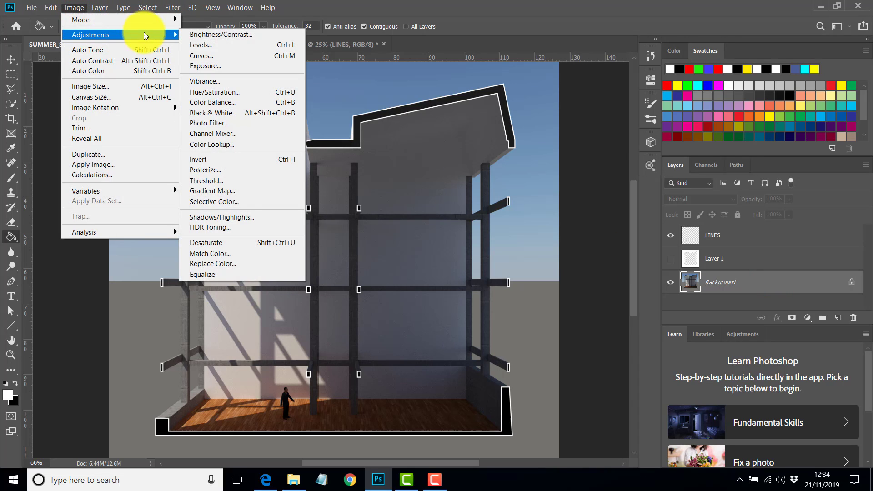
{"action": "left_click", "coordinate": [213, 66]}
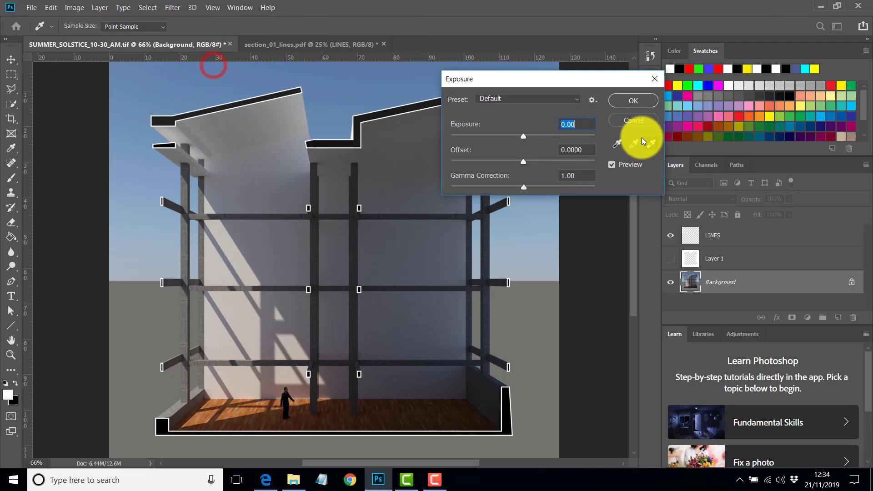
{"action": "left_click_drag", "start_coordinate": [523, 139], "coordinate": [536, 139]}
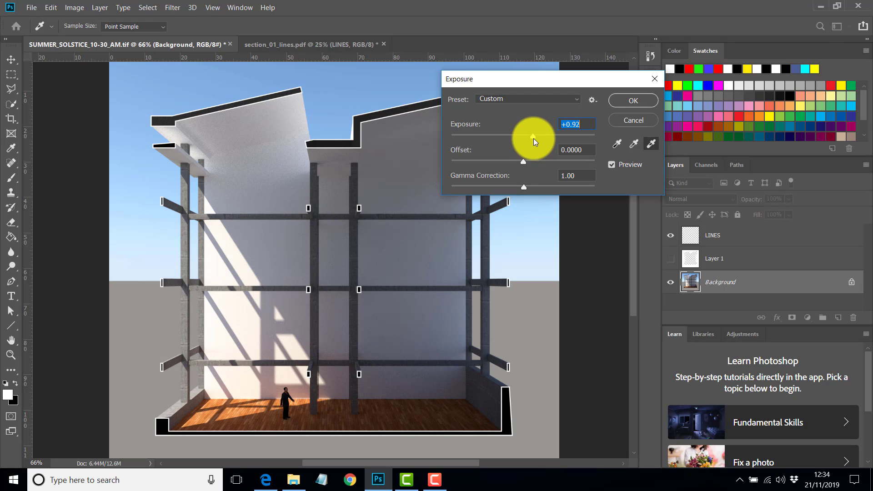
{"action": "left_click", "coordinate": [523, 185]}
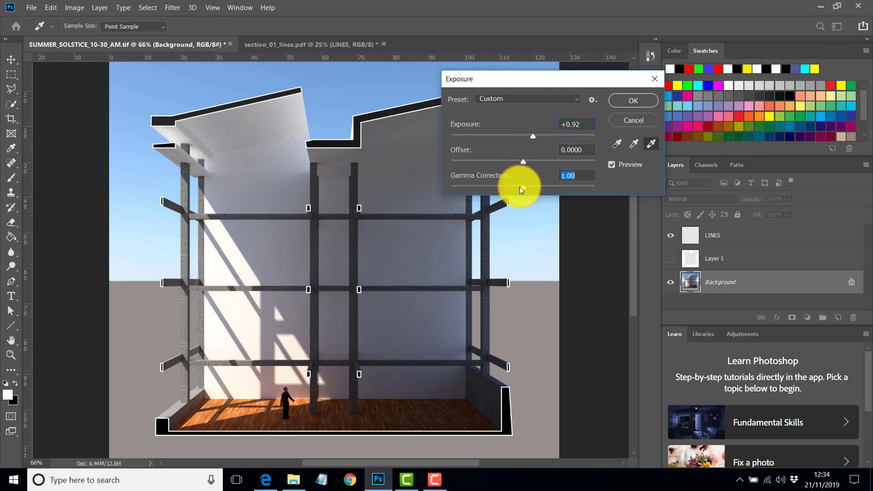
{"action": "left_click_drag", "start_coordinate": [520, 187], "coordinate": [512, 188]}
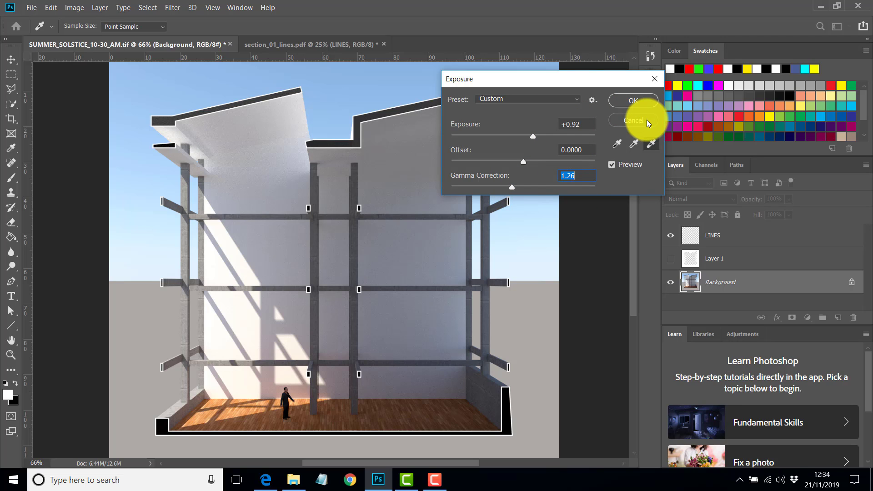
{"action": "left_click", "coordinate": [633, 121]}
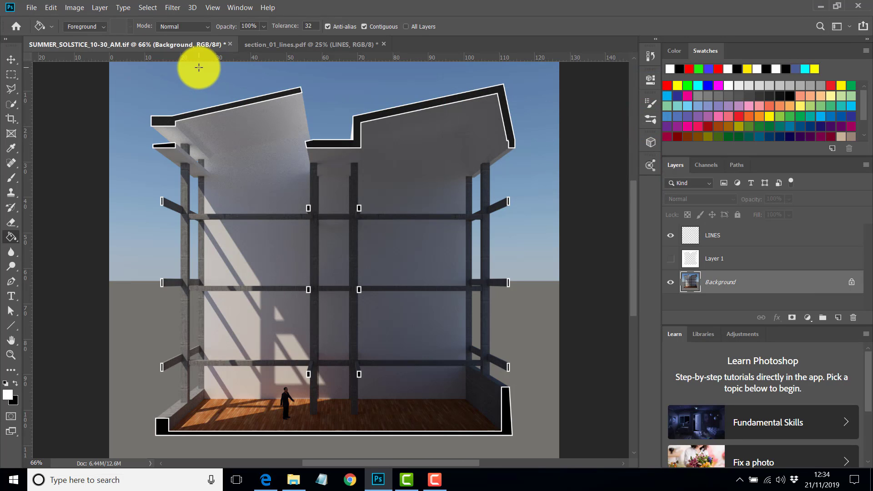